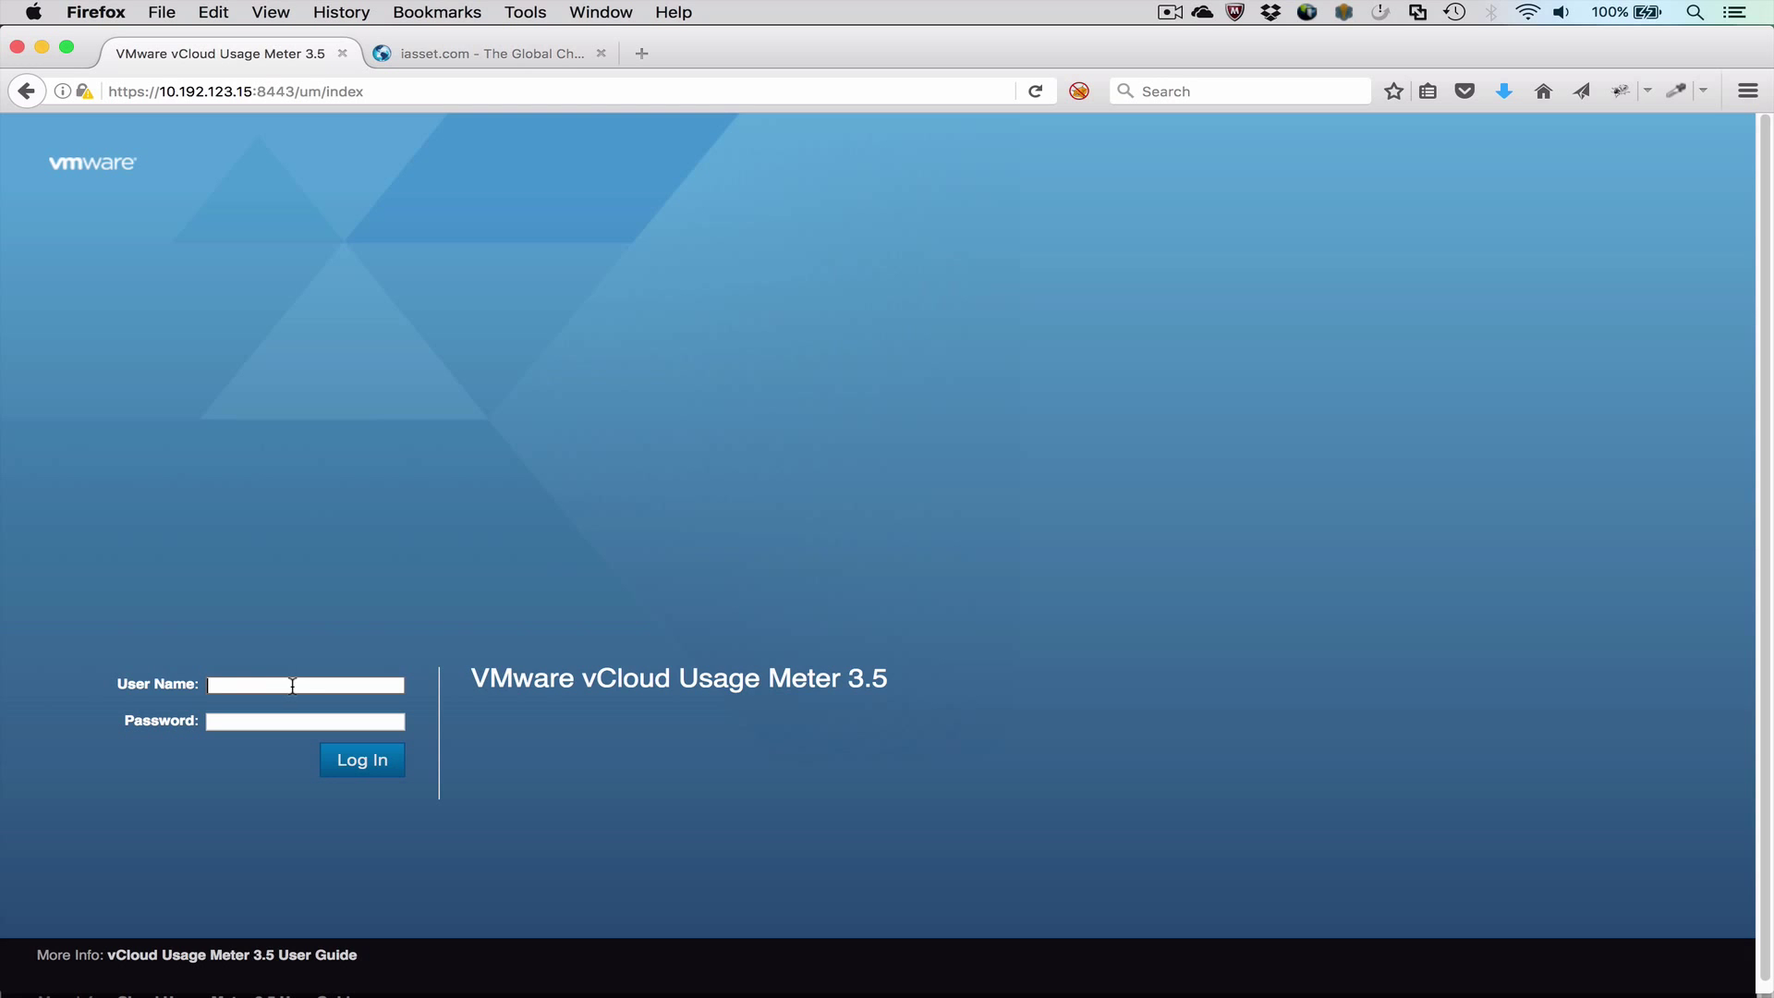
Step: Sign in to Usage Meter with the administrator username and password
left_click(292, 686)
type("admin")
key("Tab")
type("vmware")
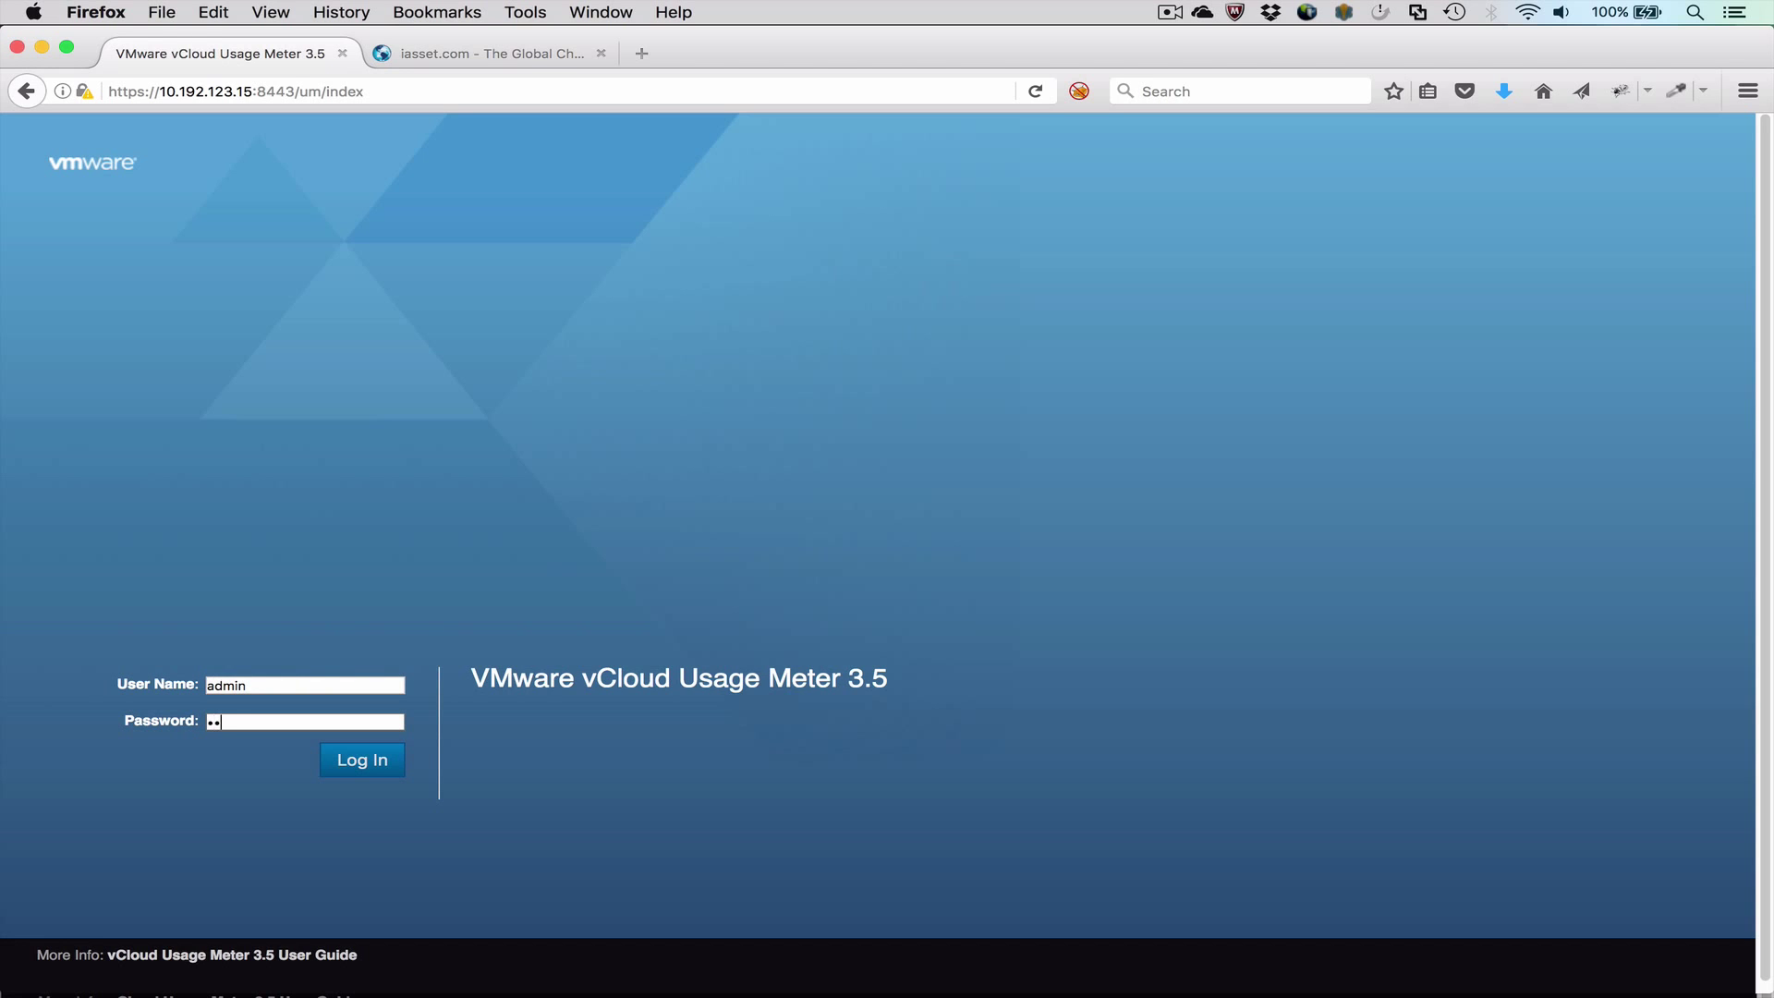
key("Return")
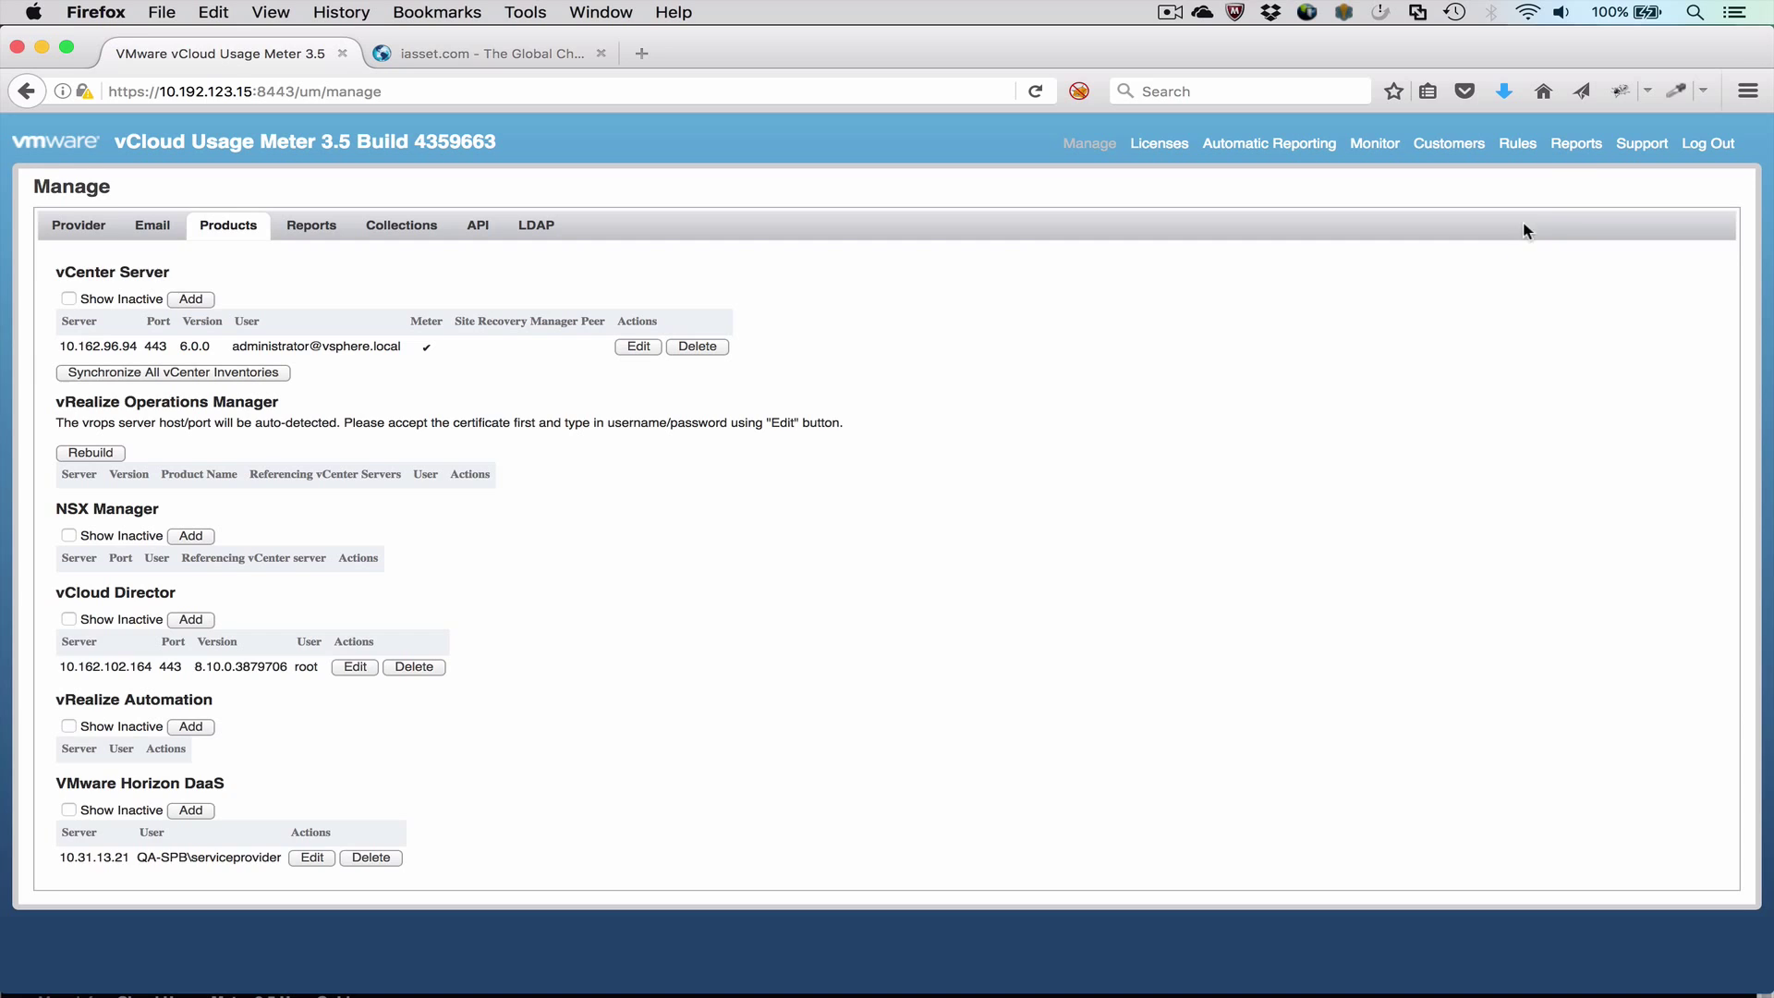
Step: Preview the December 2016 Monthly Usage report, then switch the report type to Customer Monthly Usage
left_click(1574, 144)
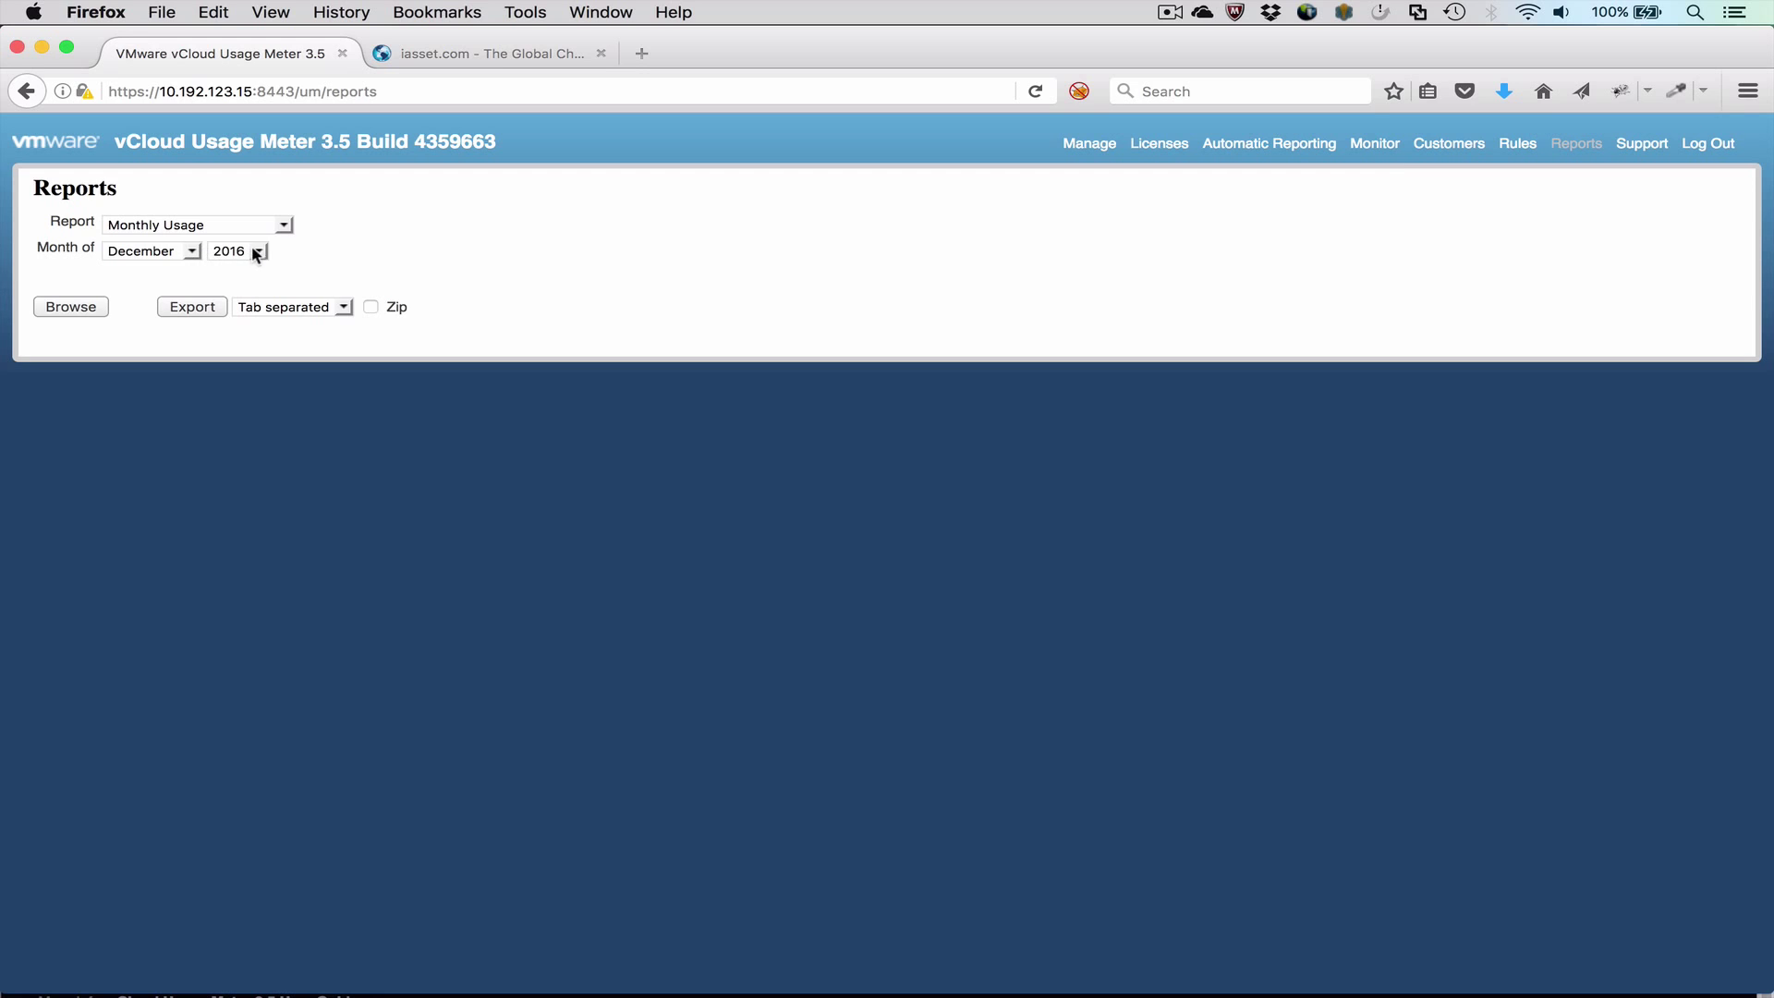
left_click(85, 303)
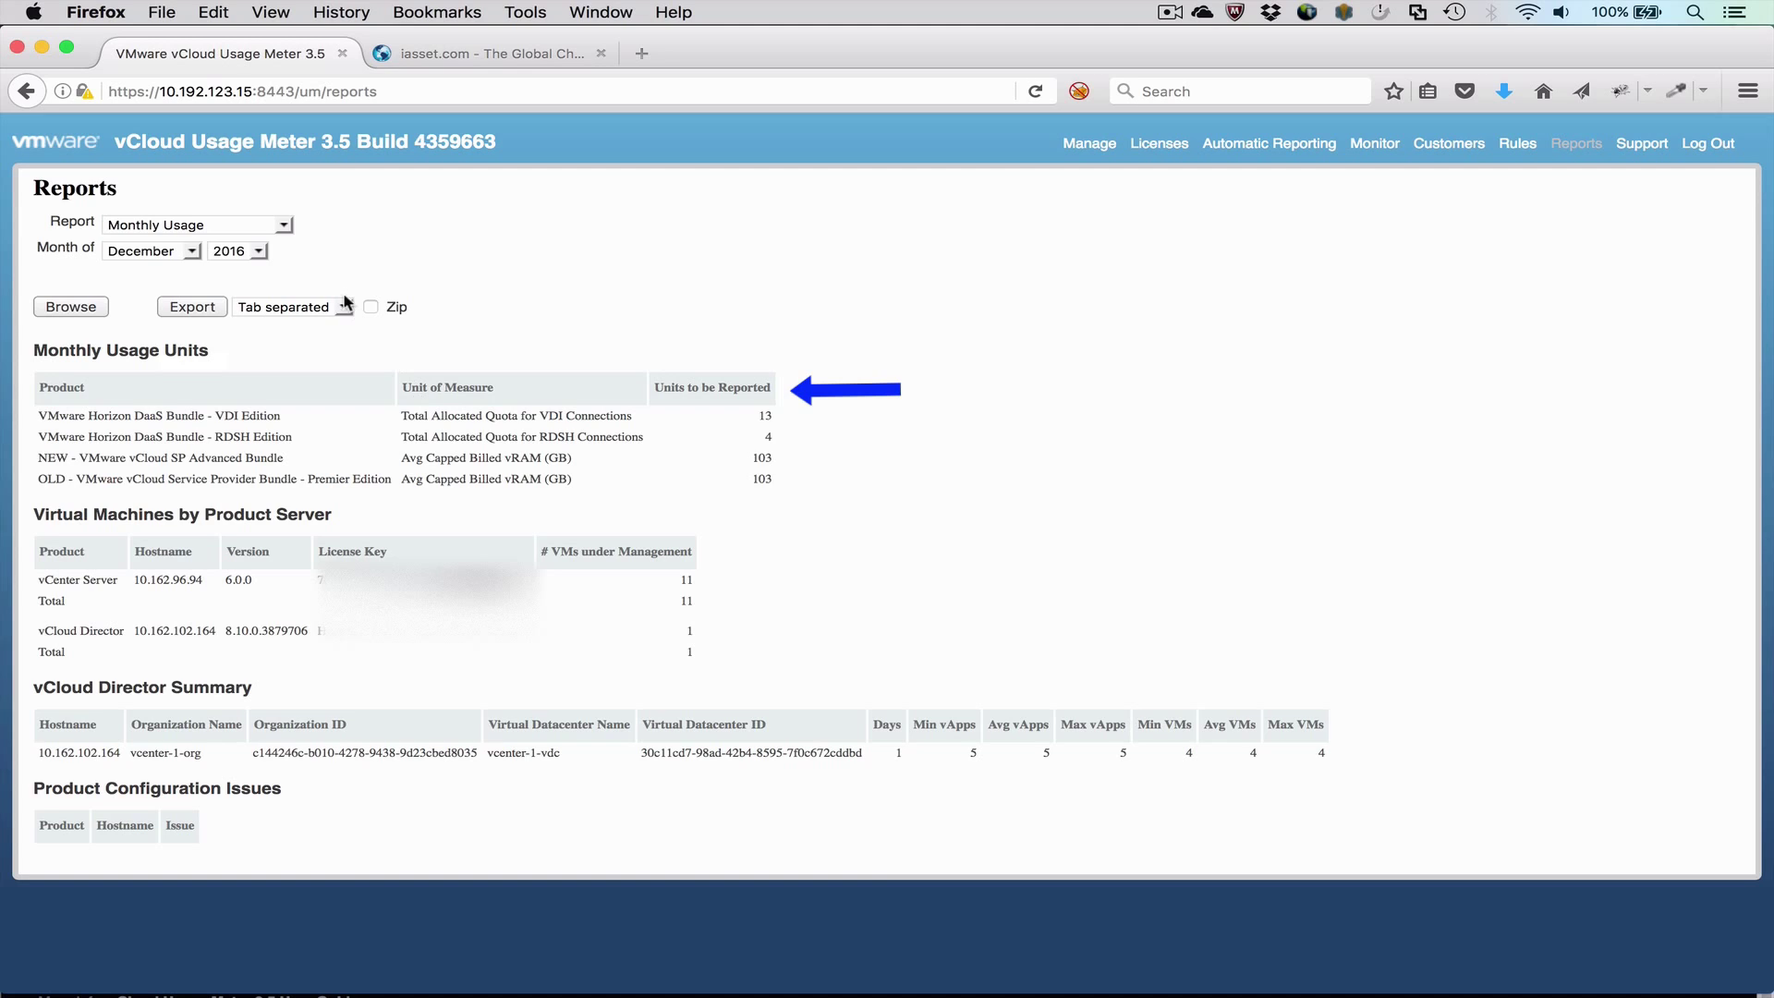
left_click(284, 228)
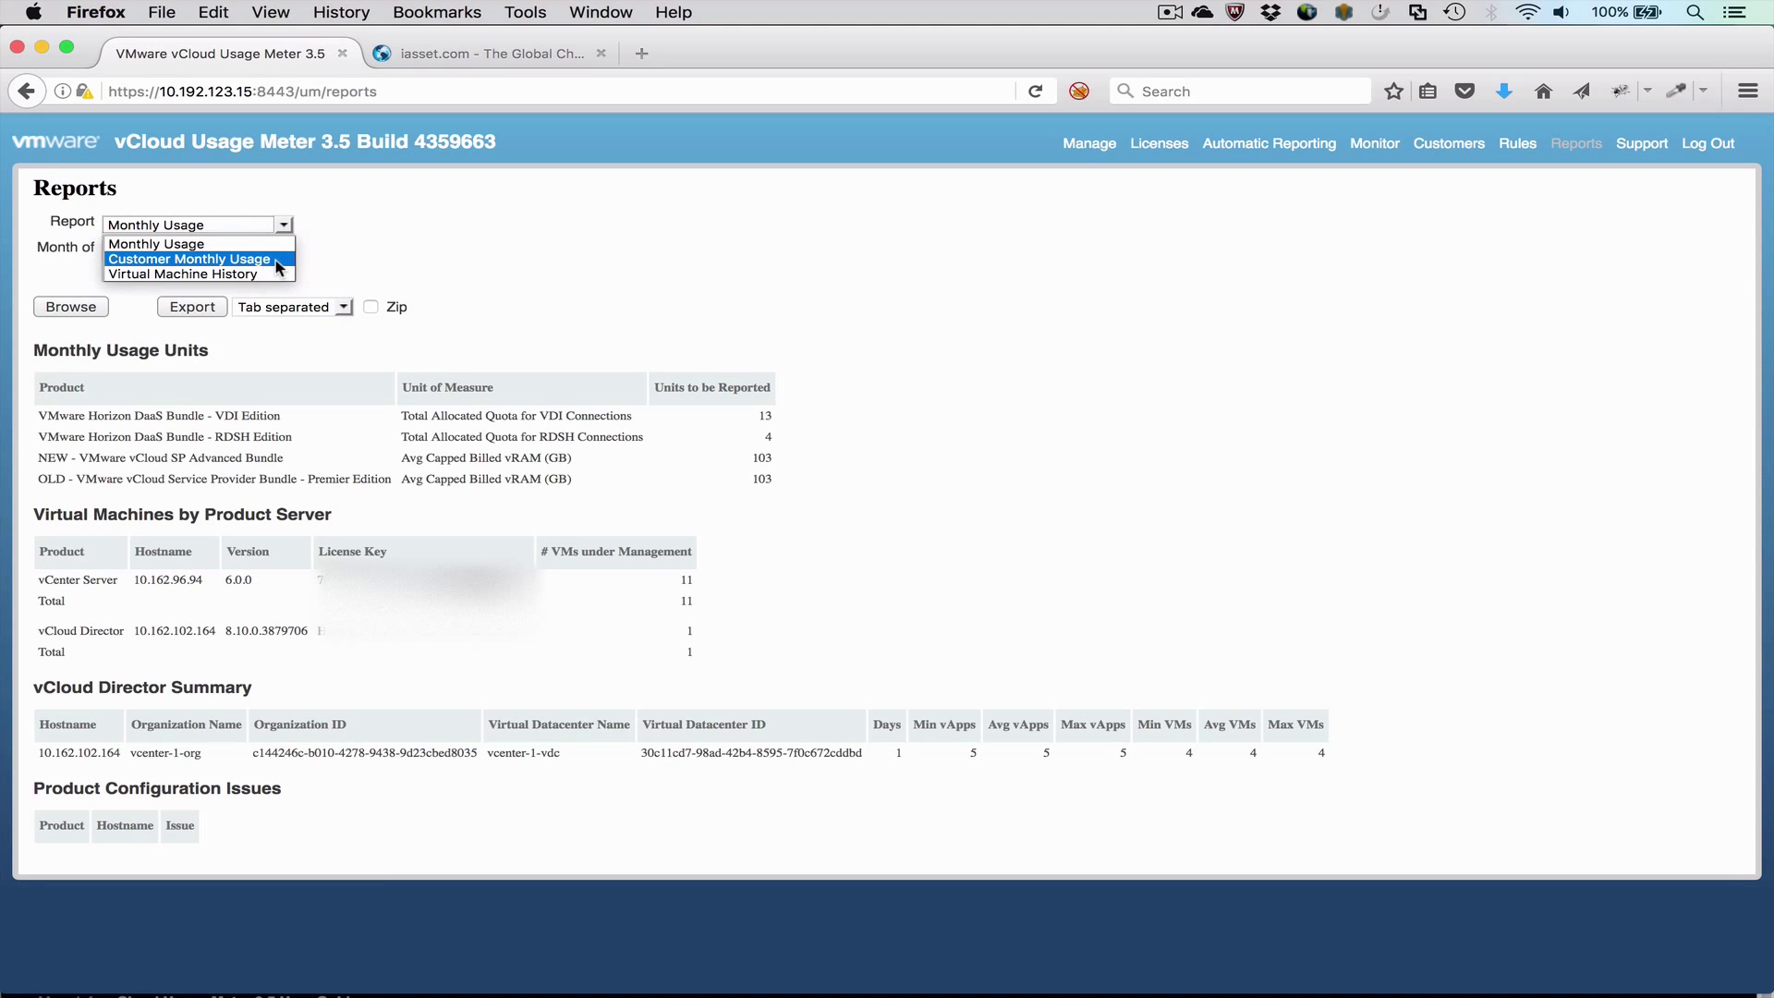
left_click(274, 263)
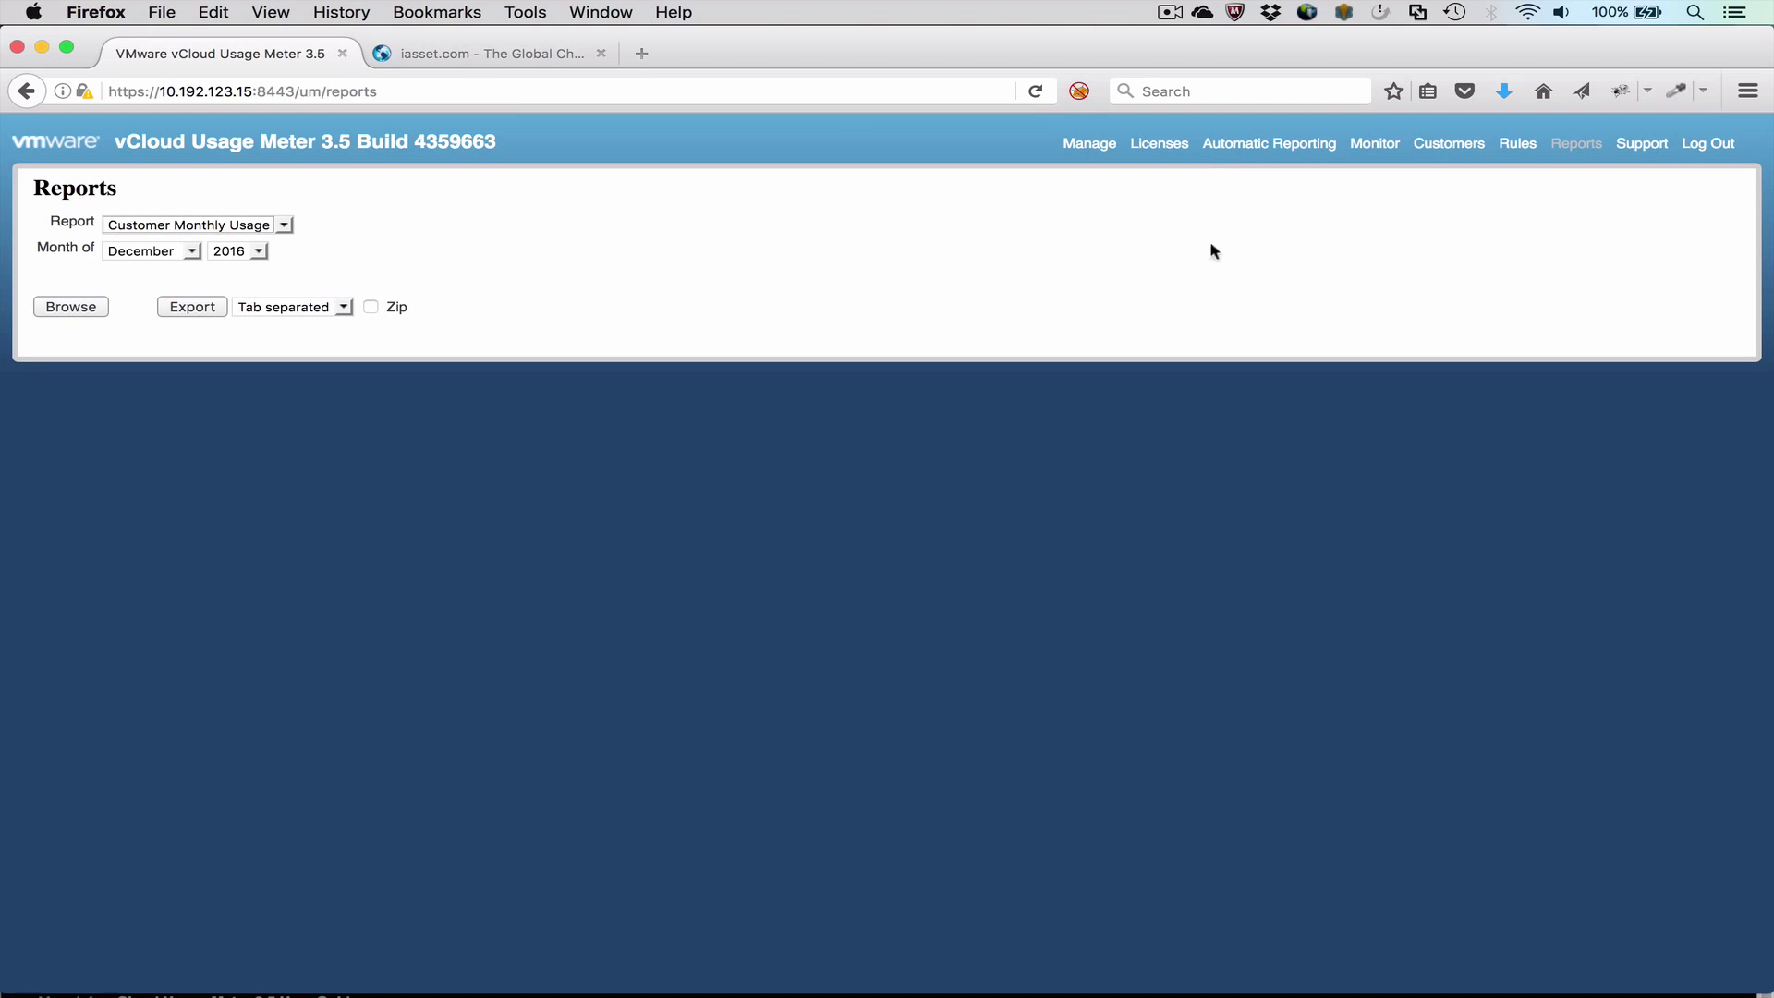
Step: Add customer 'Customer-A' with country Canada and its postal code filled in
left_click(1453, 144)
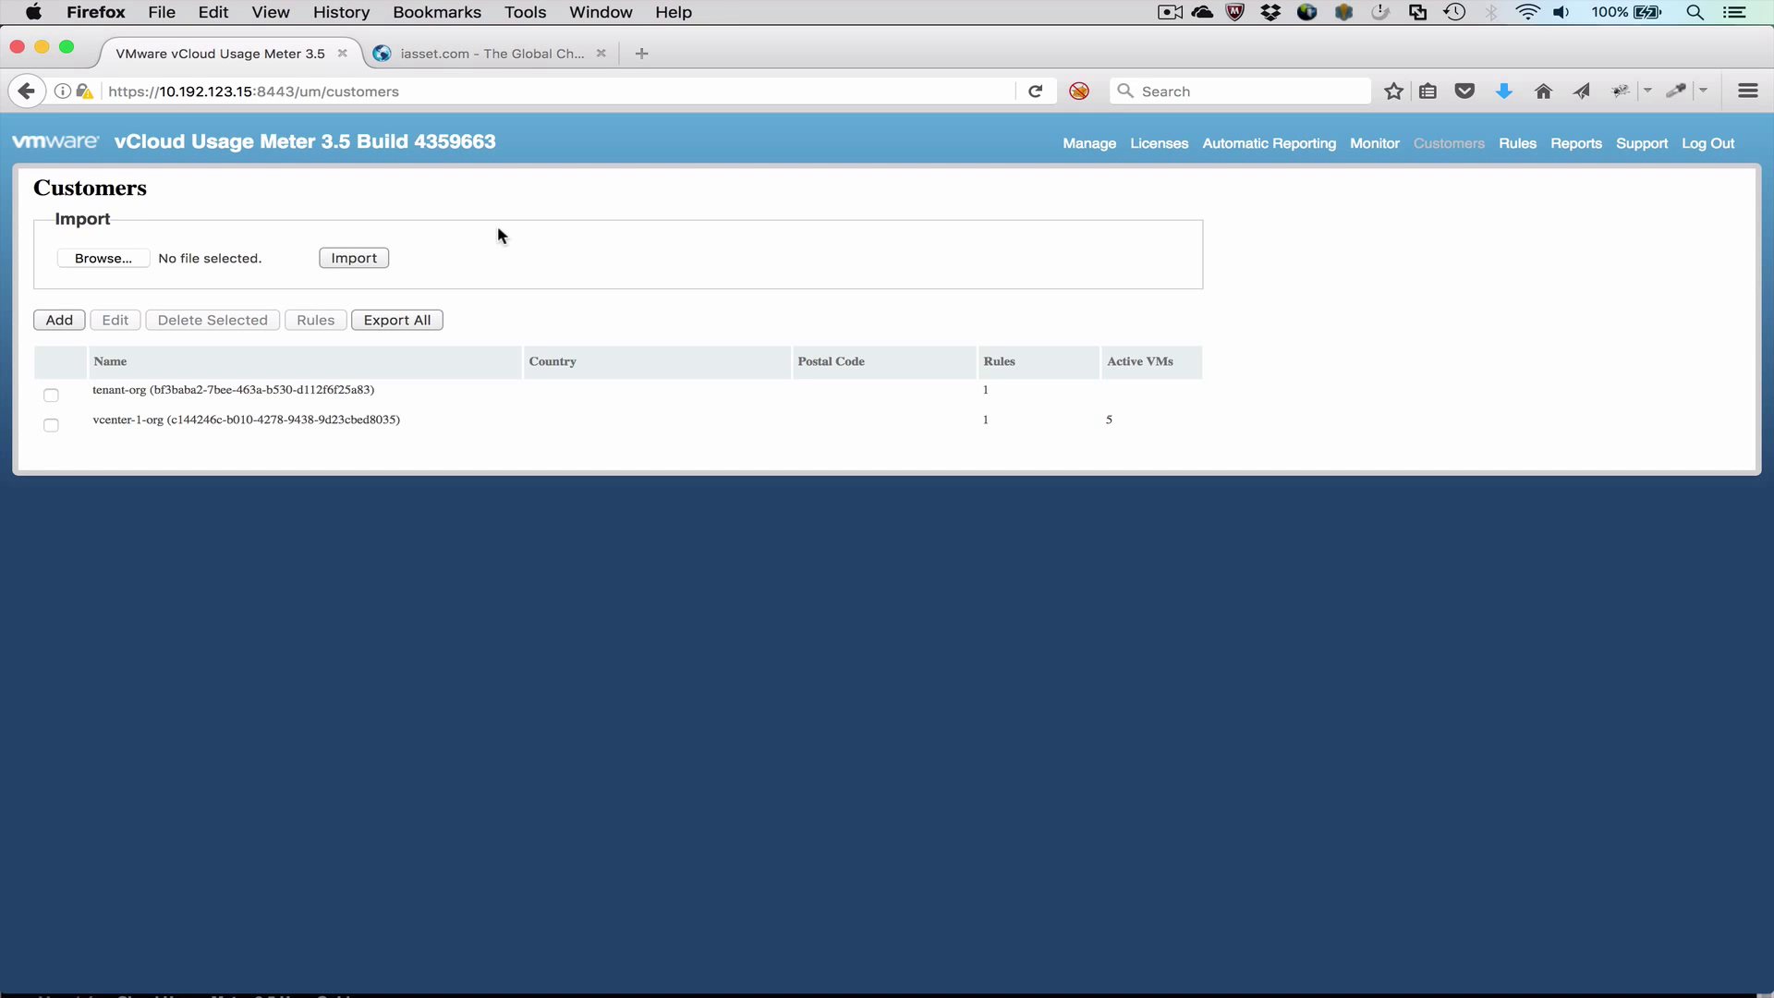
left_click(64, 323)
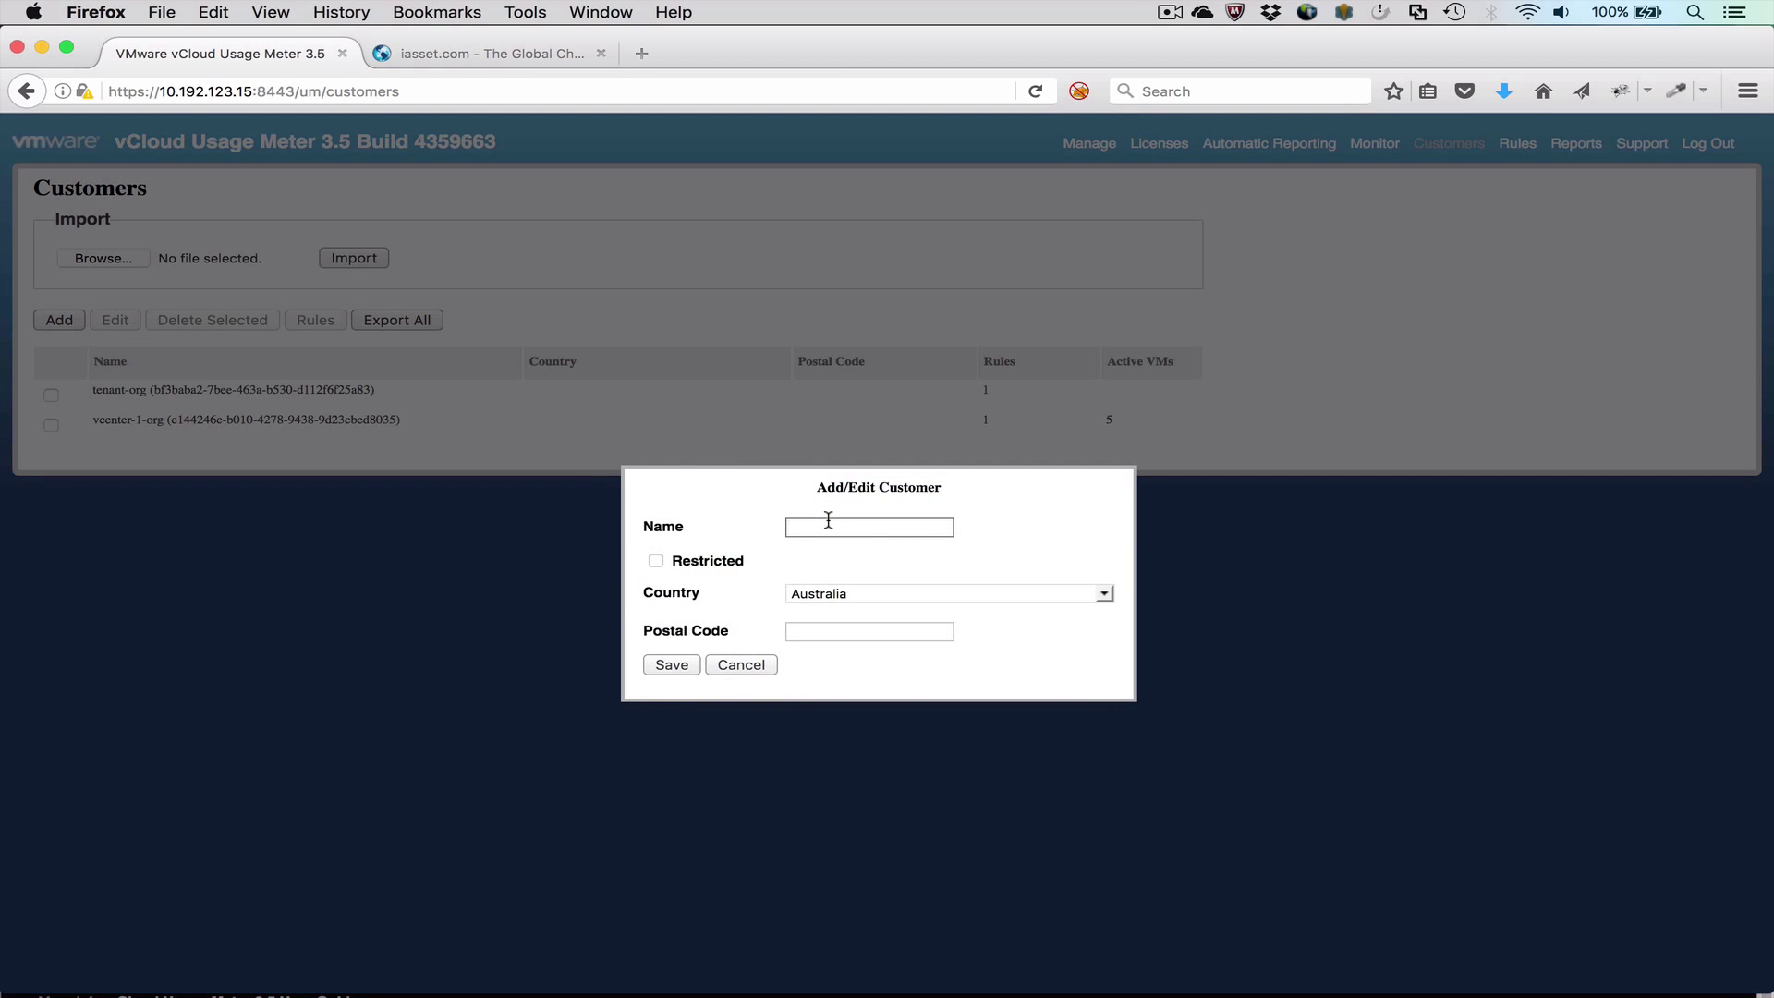
type("Customer-A")
left_click(885, 595)
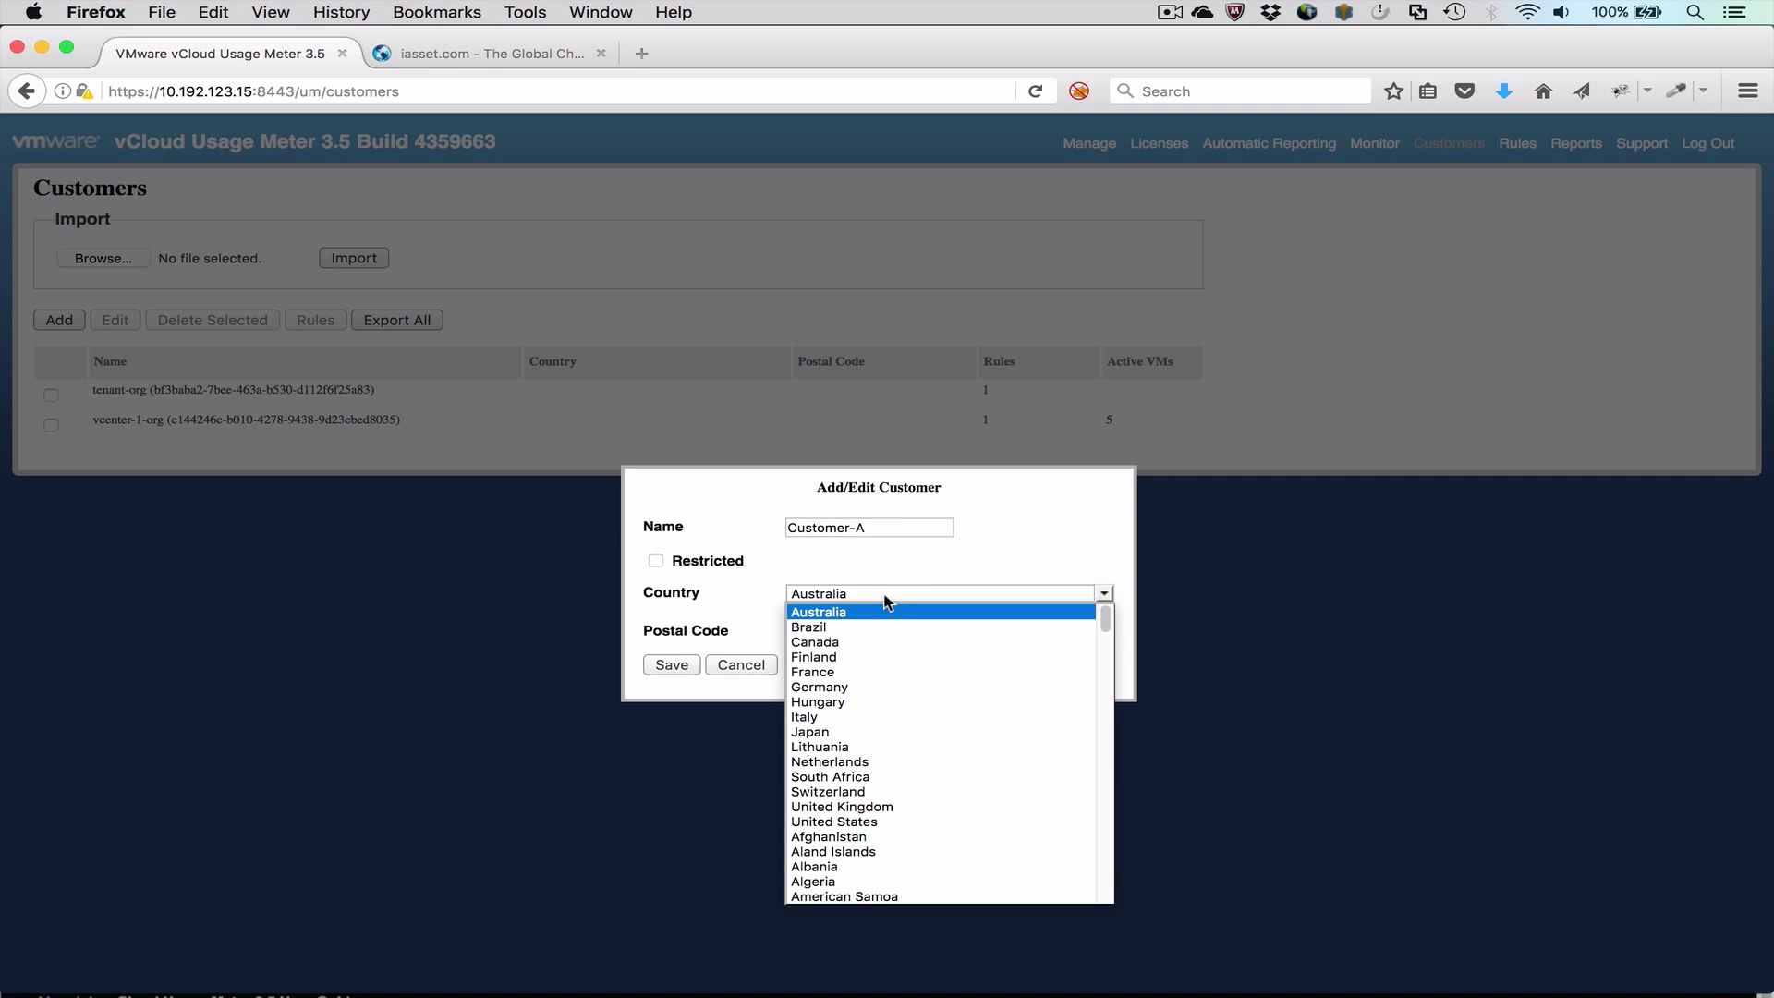
left_click(858, 642)
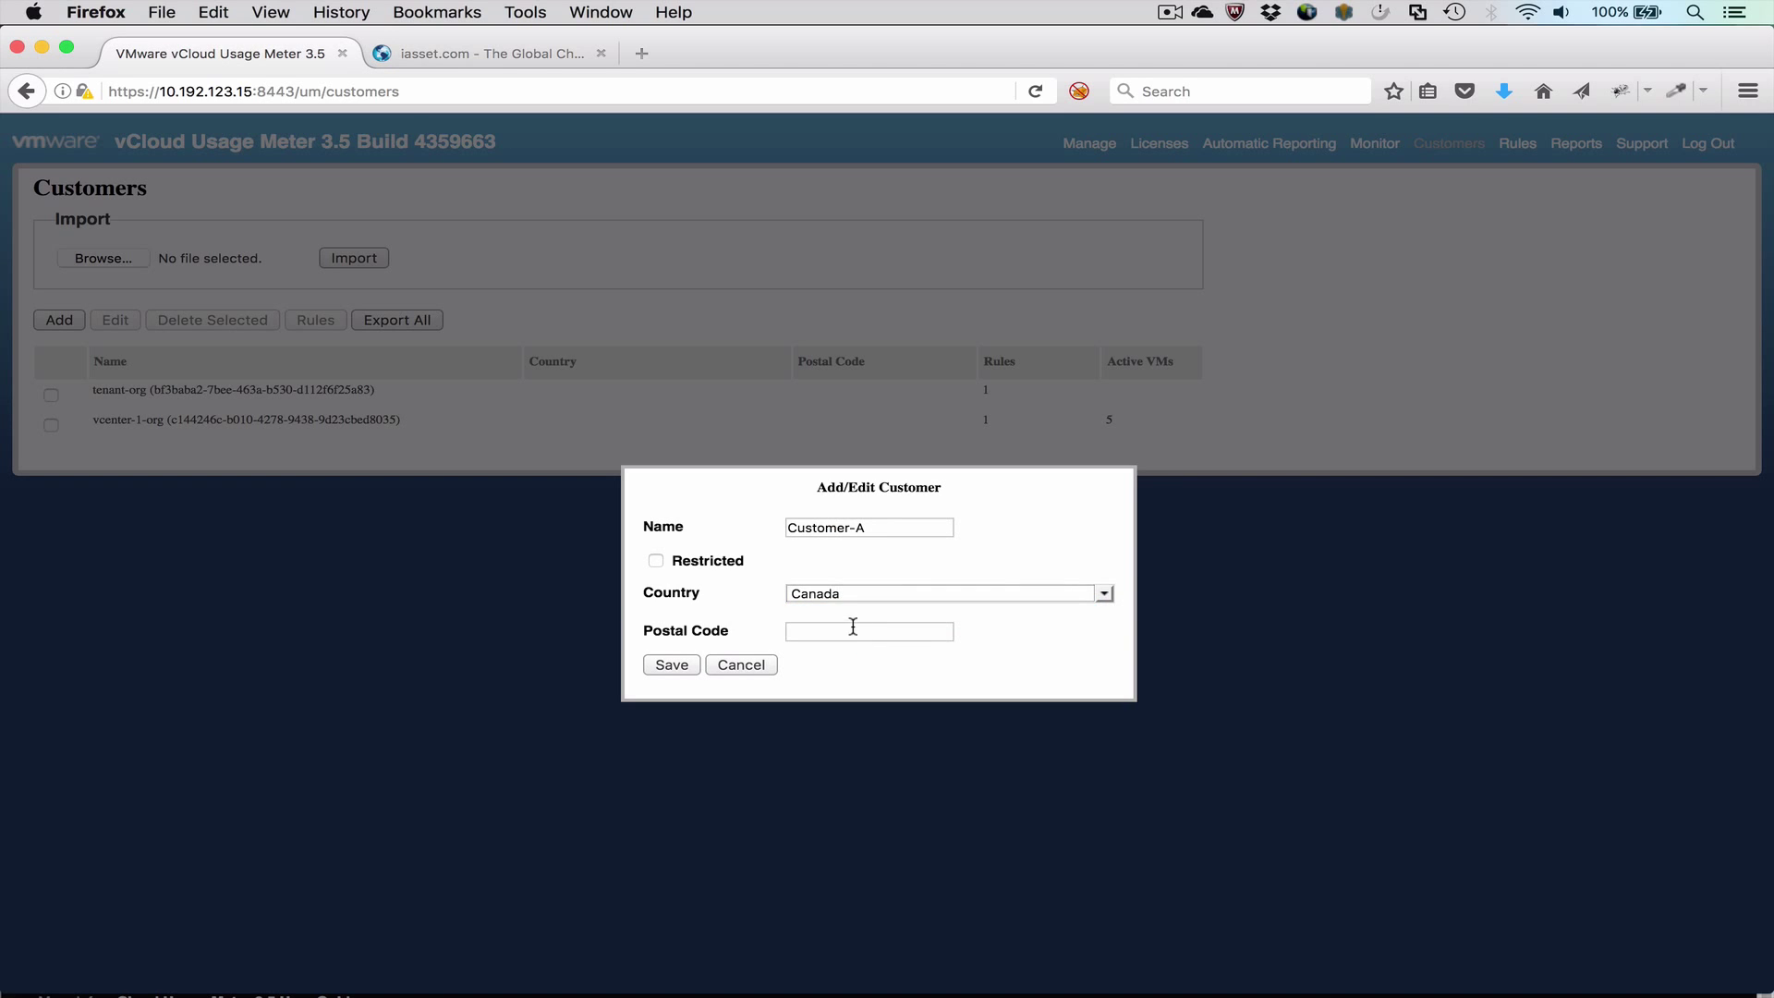
left_click(852, 627)
type("L4R4N5")
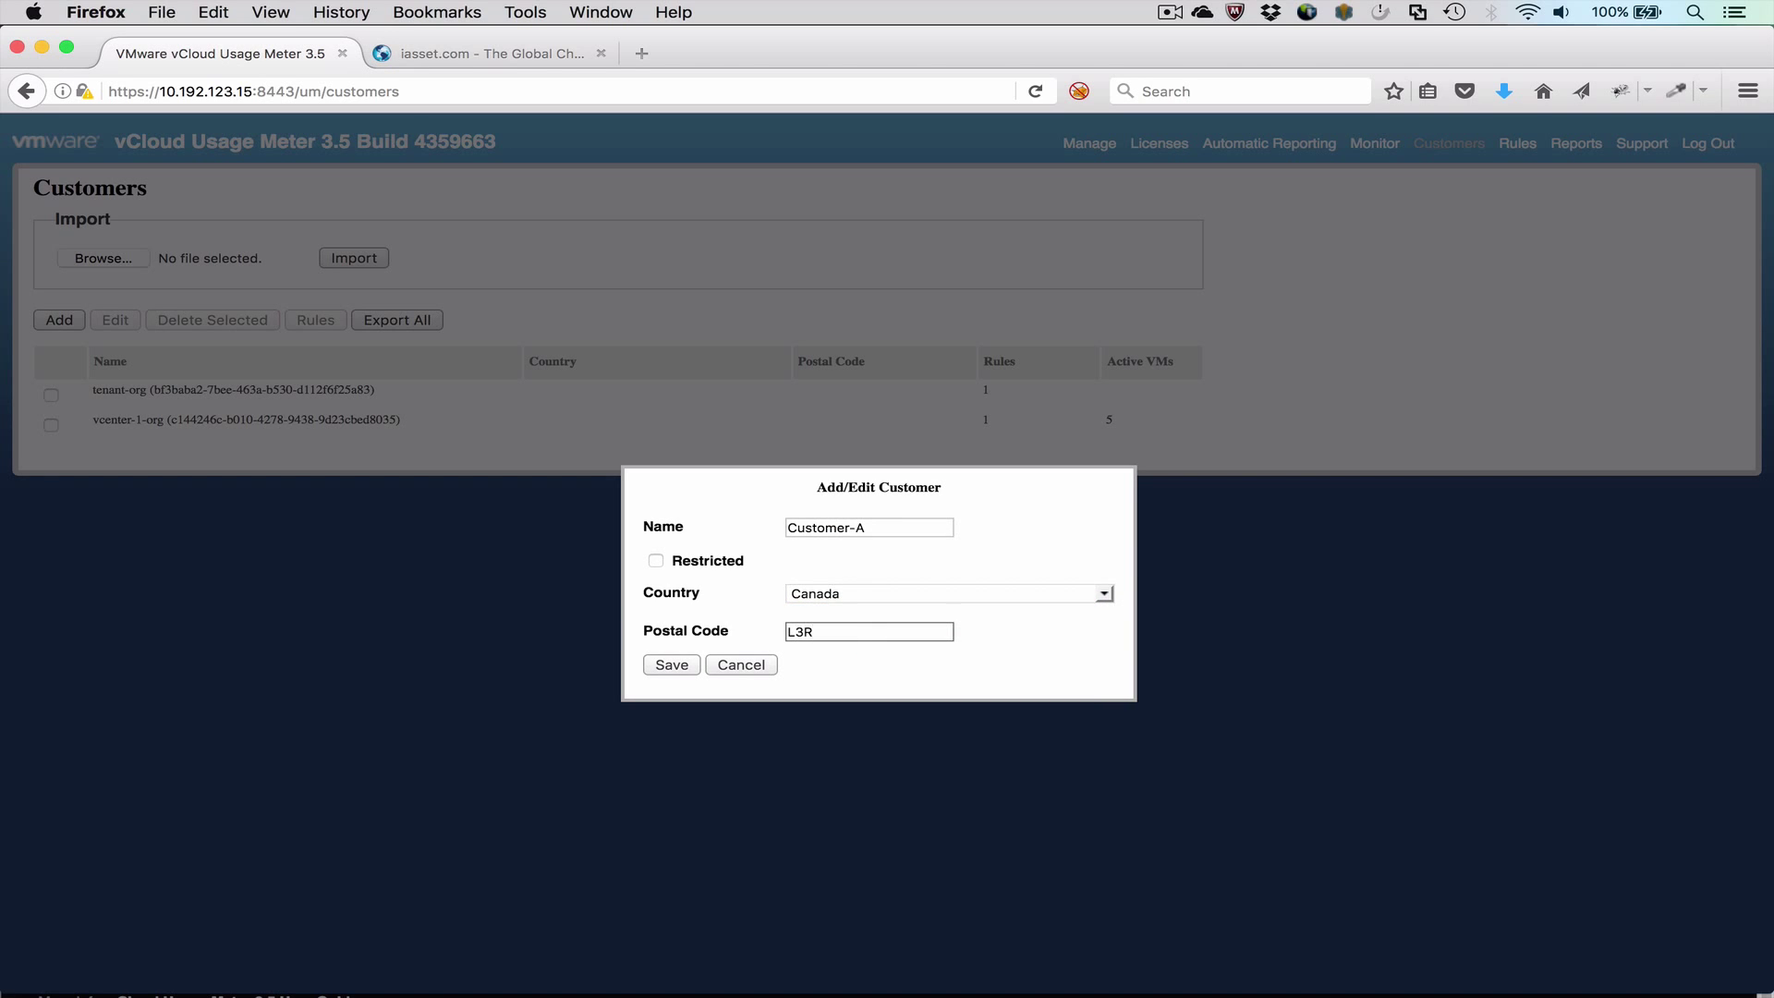
left_click(693, 662)
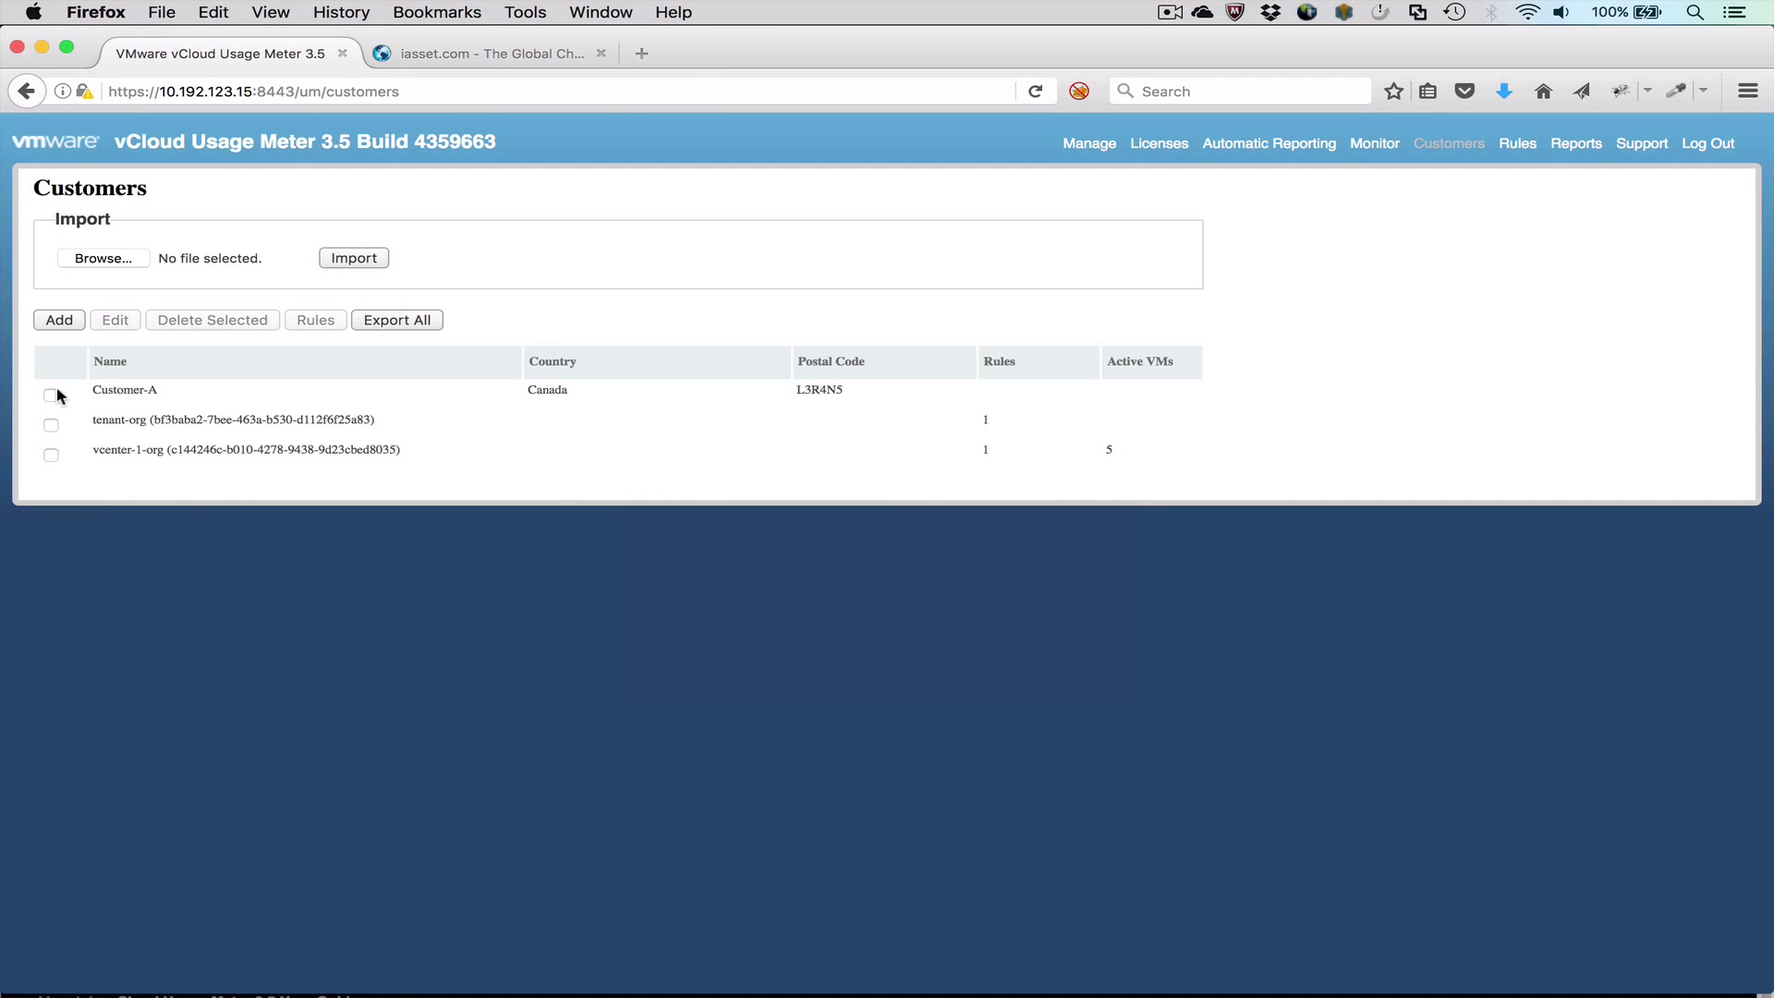
Step: Create a Folder rule mapping tenant-A to Customer-A, then review its mapped VMs PhoboxAppVM and TiLinux
left_click(51, 394)
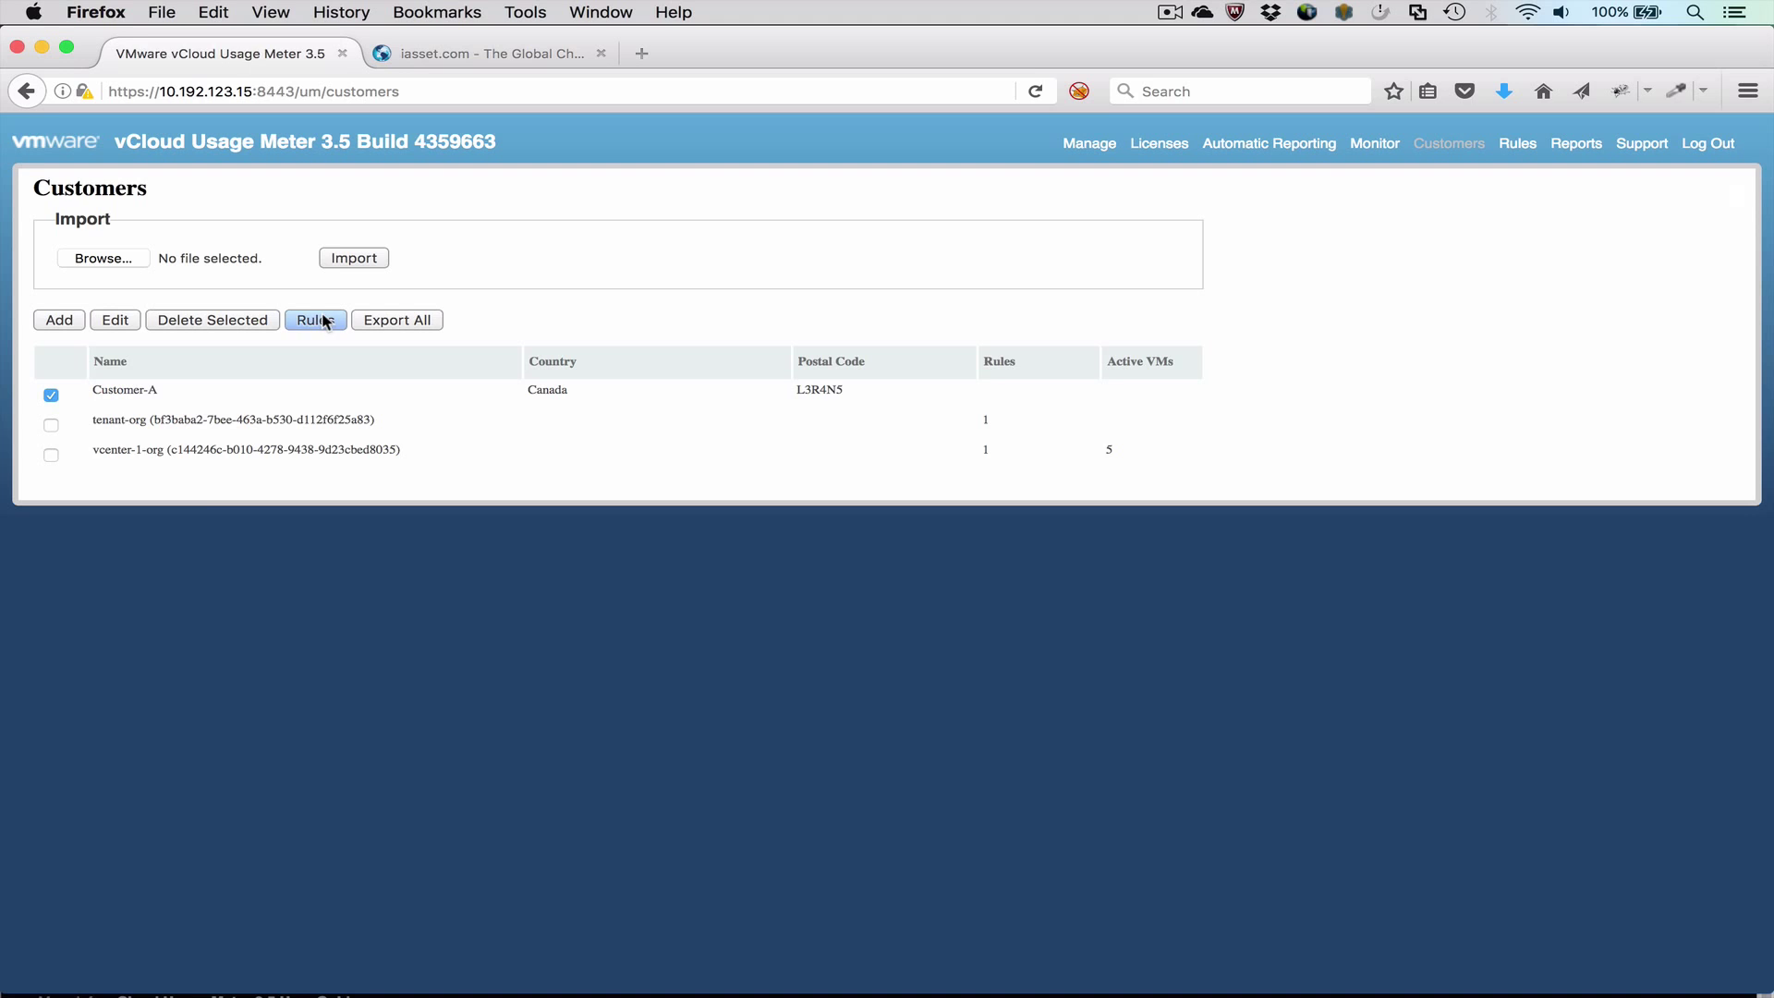
left_click(316, 320)
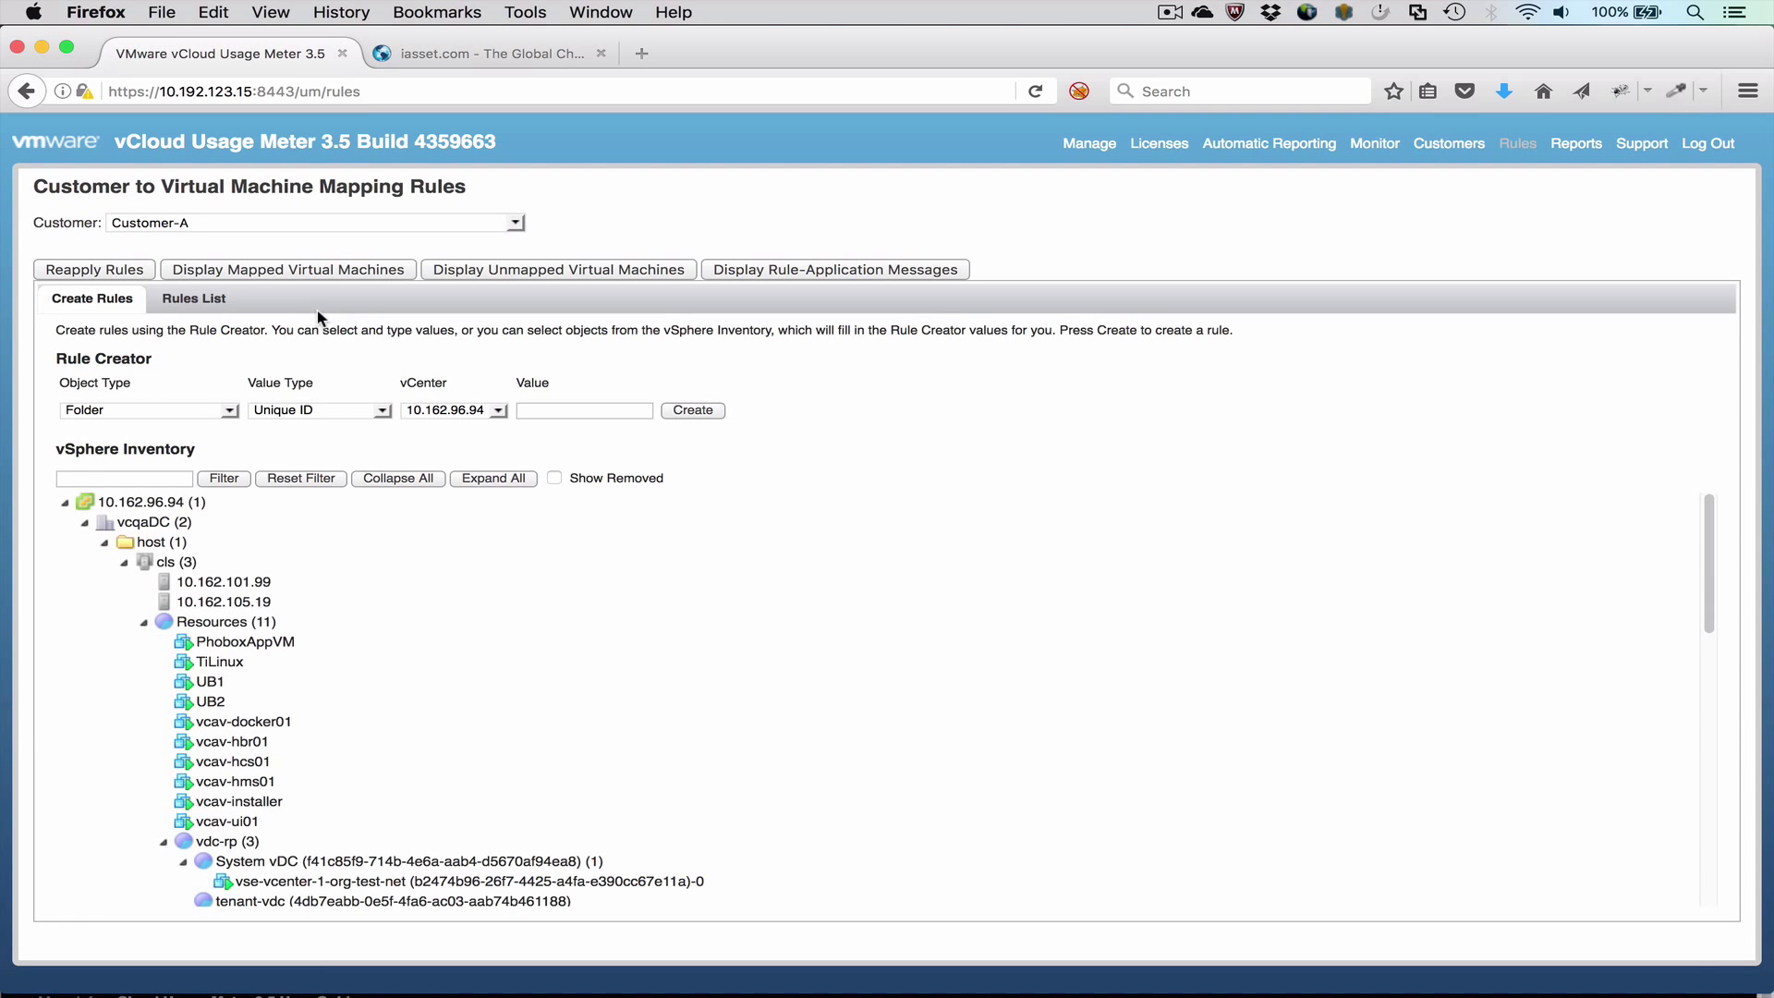
left_click(231, 411)
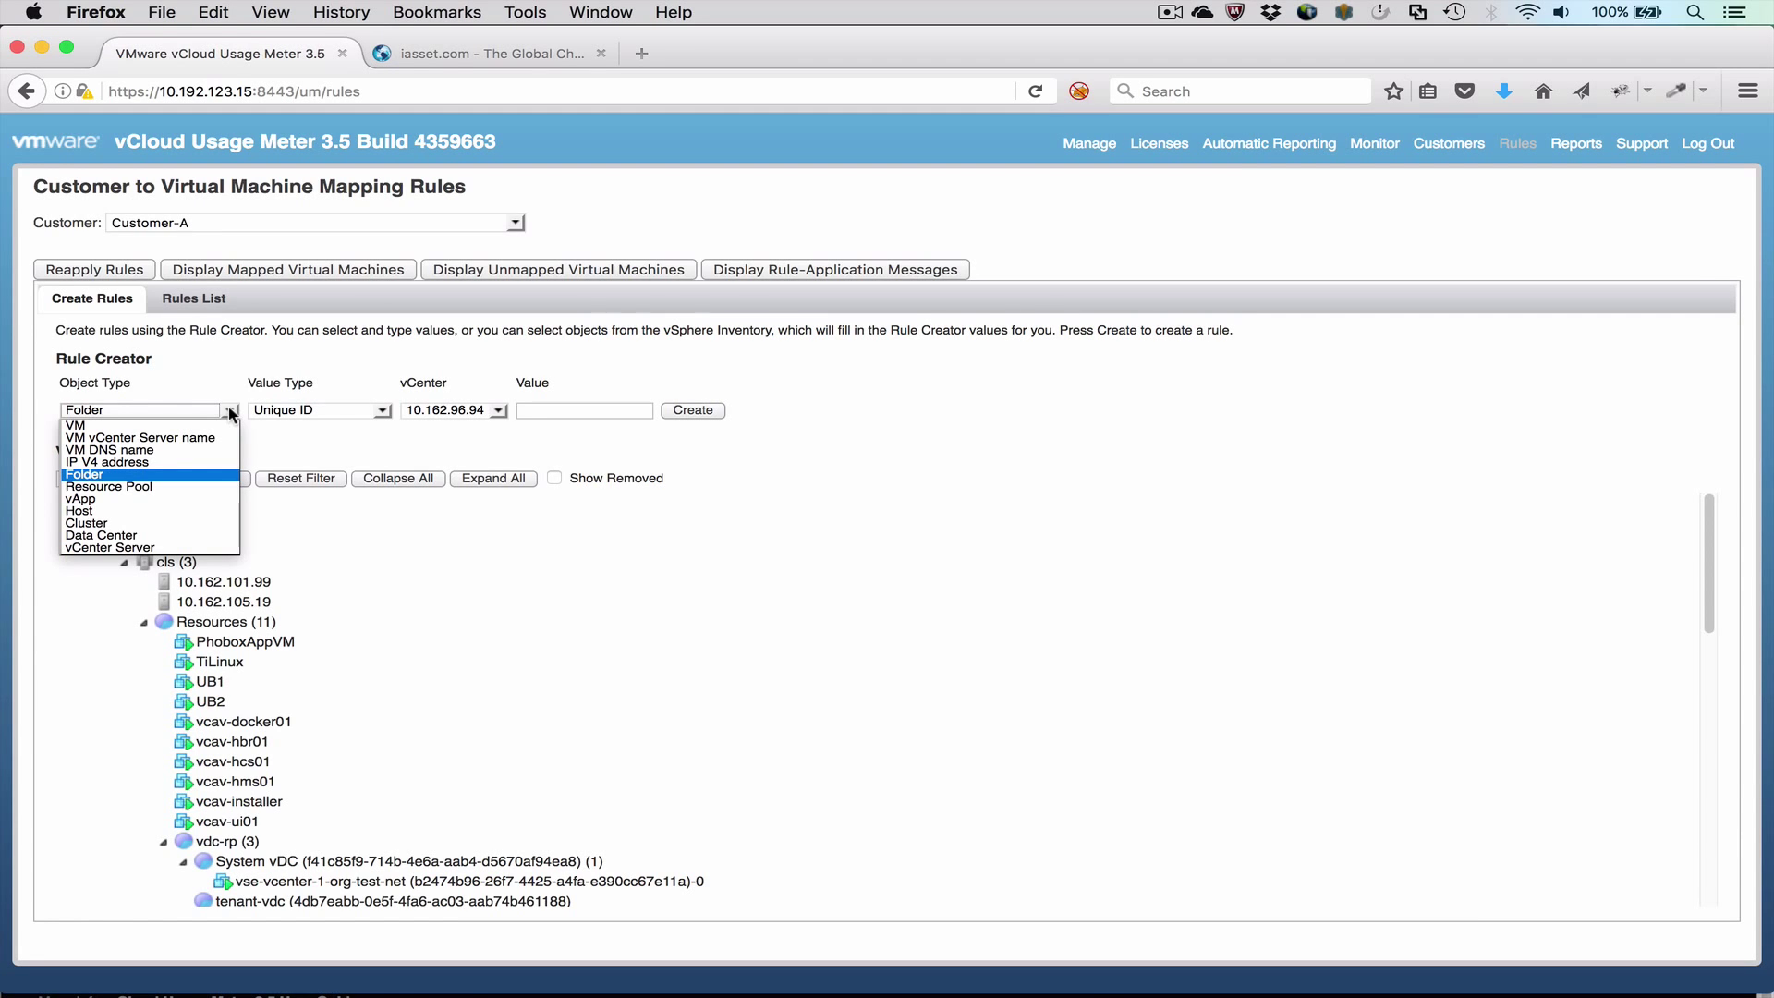
left_click(231, 411)
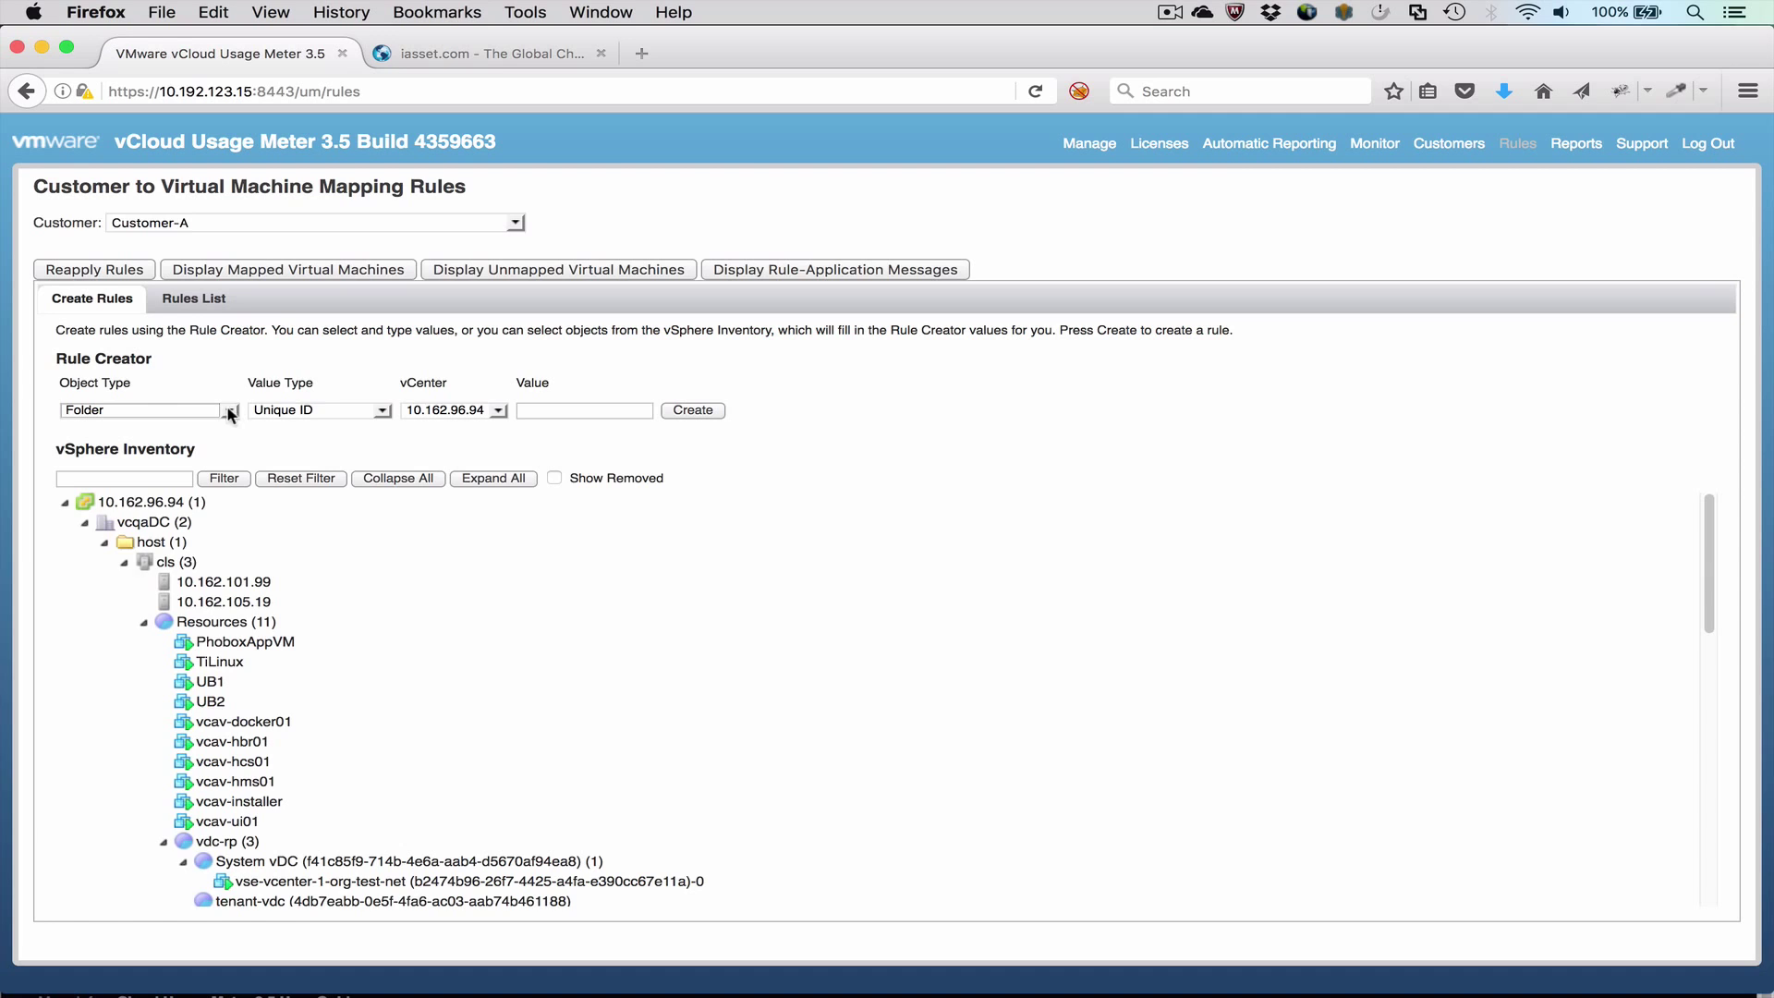
scroll(594, 578, "down", 4)
scroll(594, 593, "down", 3)
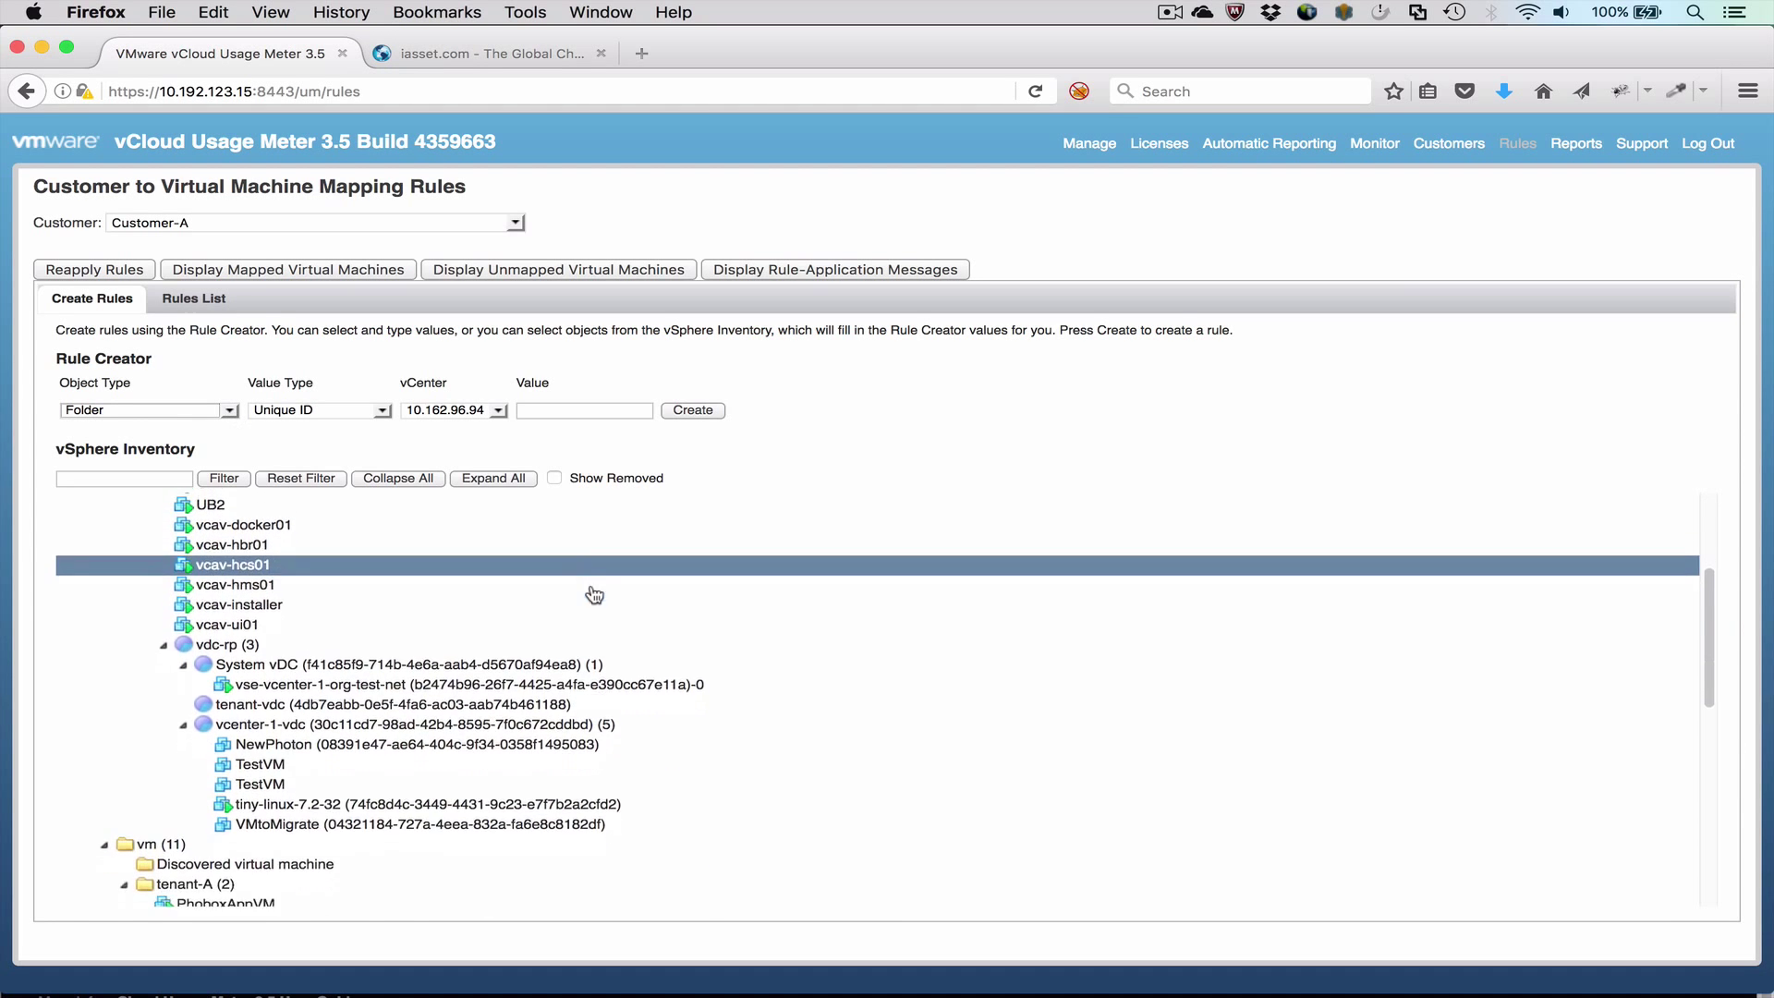
left_click(360, 807)
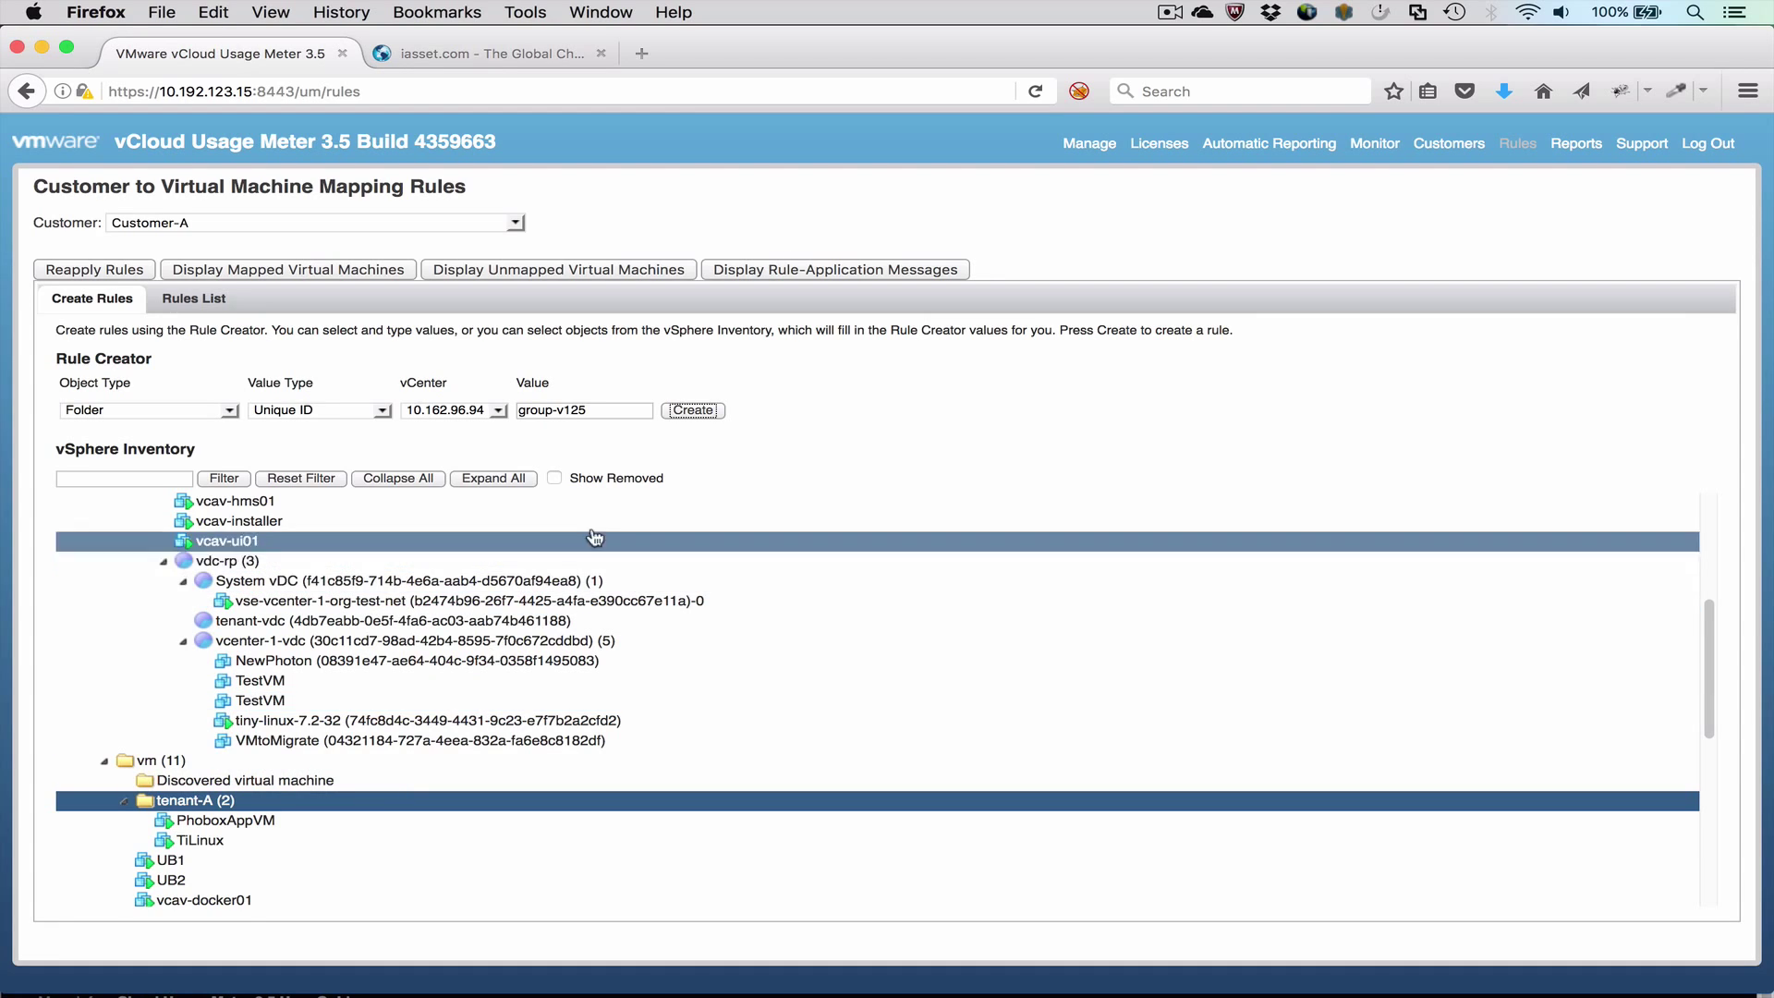
left_click(693, 412)
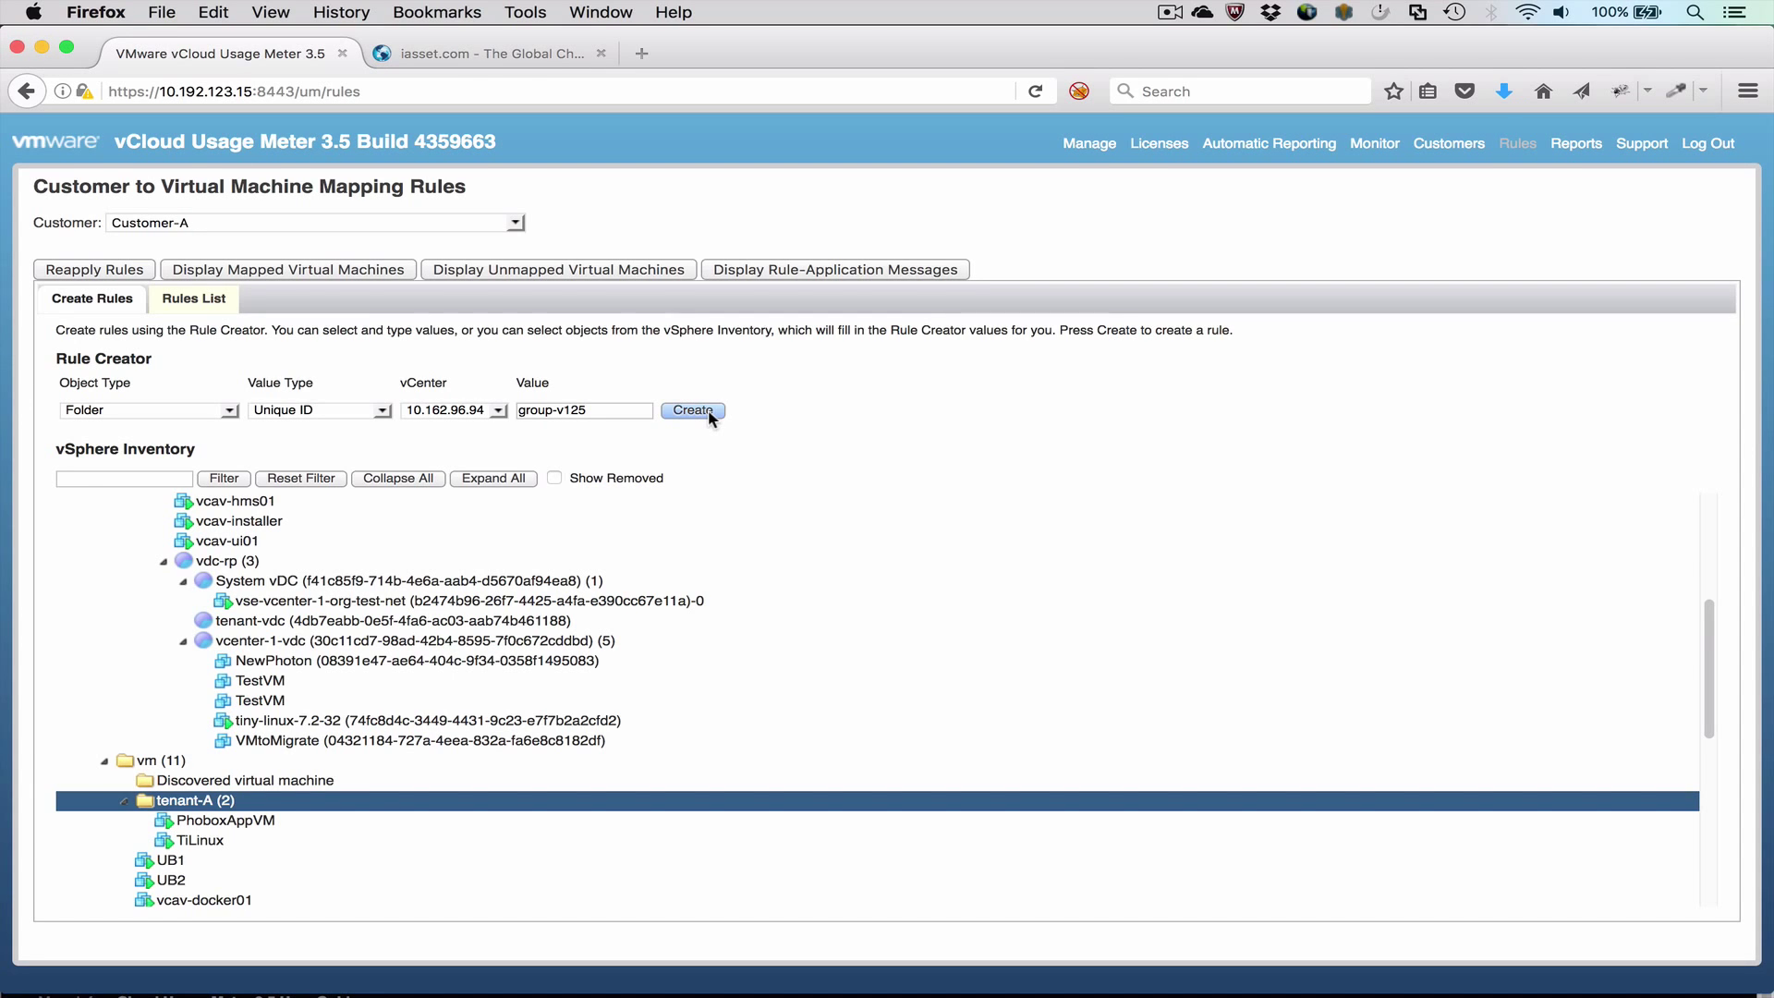
left_click(189, 298)
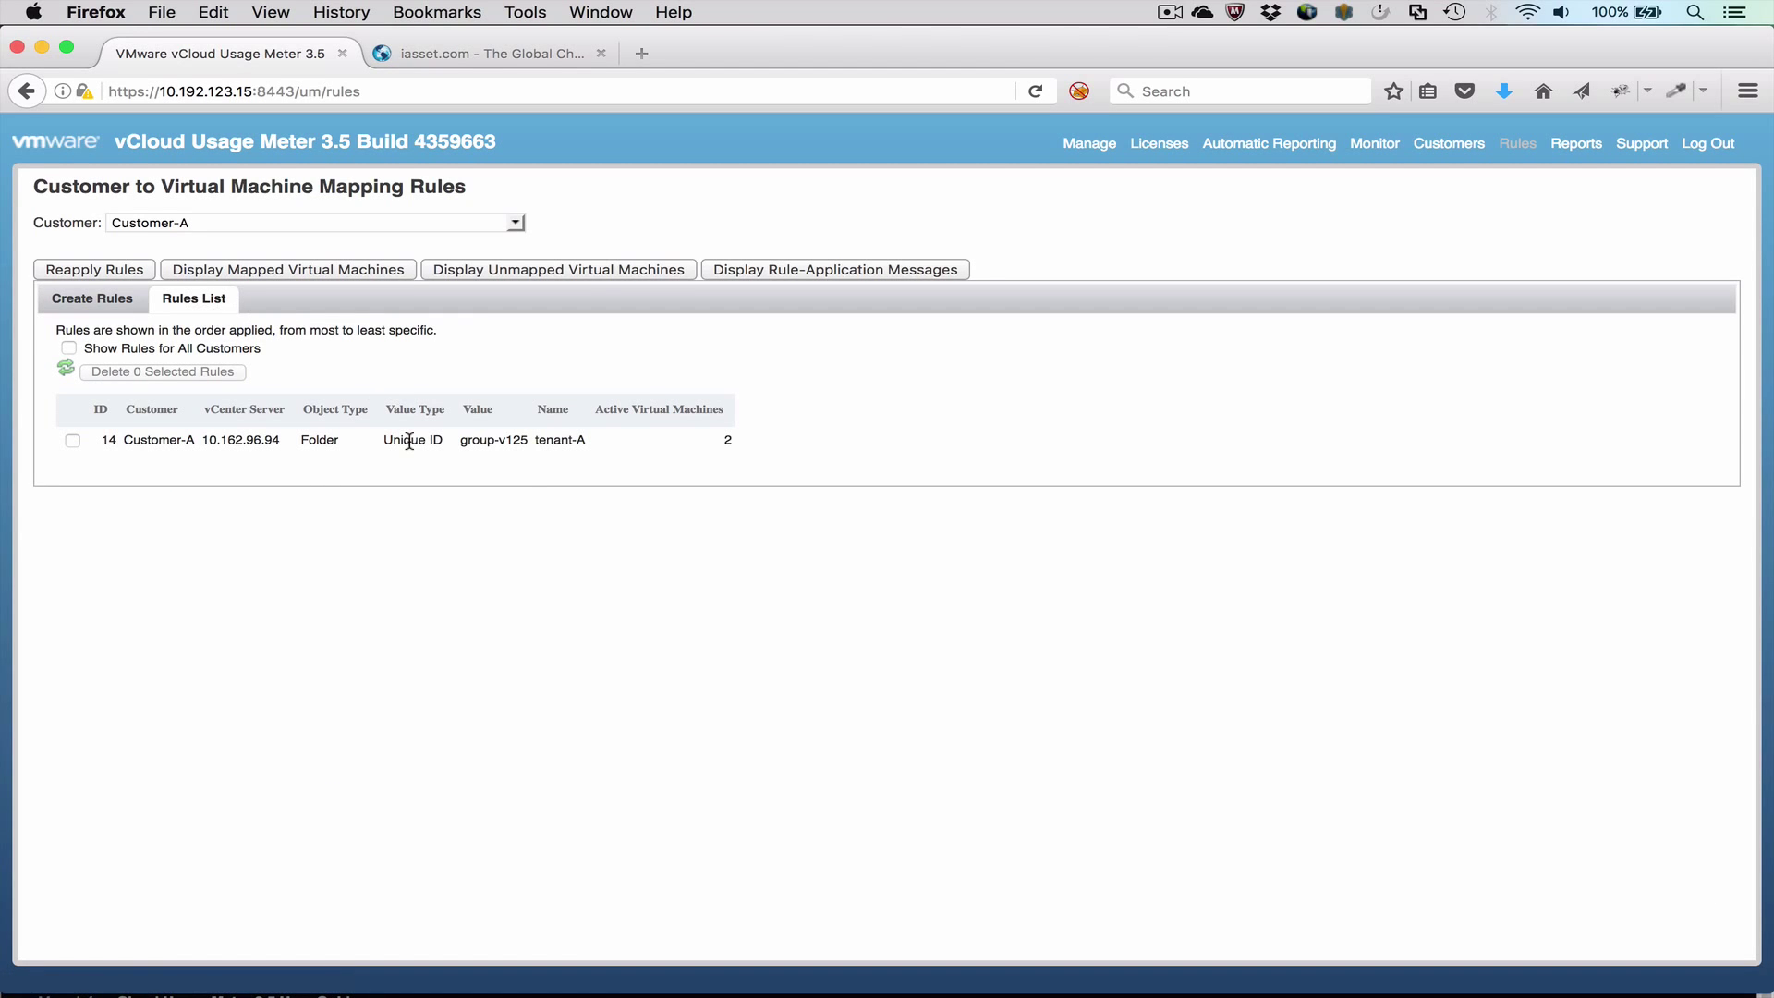
left_click(322, 270)
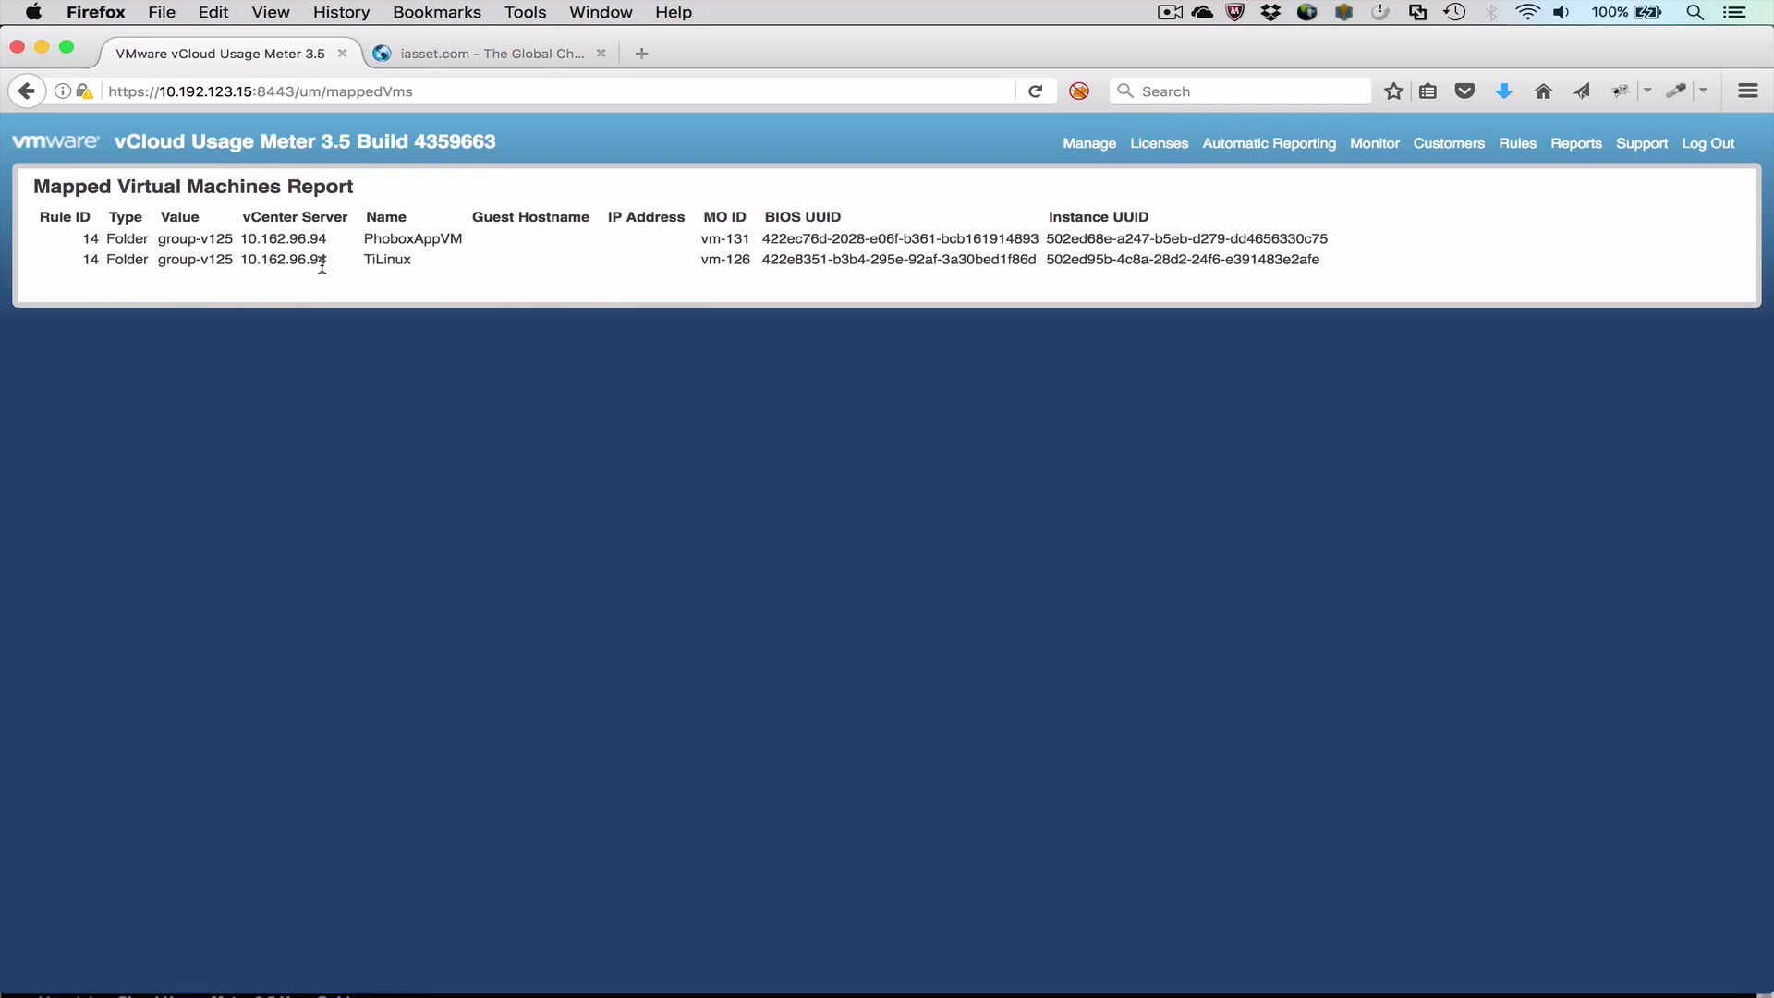
Step: Add customer 'Customer-B' with country United Kingdom and its postal code
left_click(1435, 140)
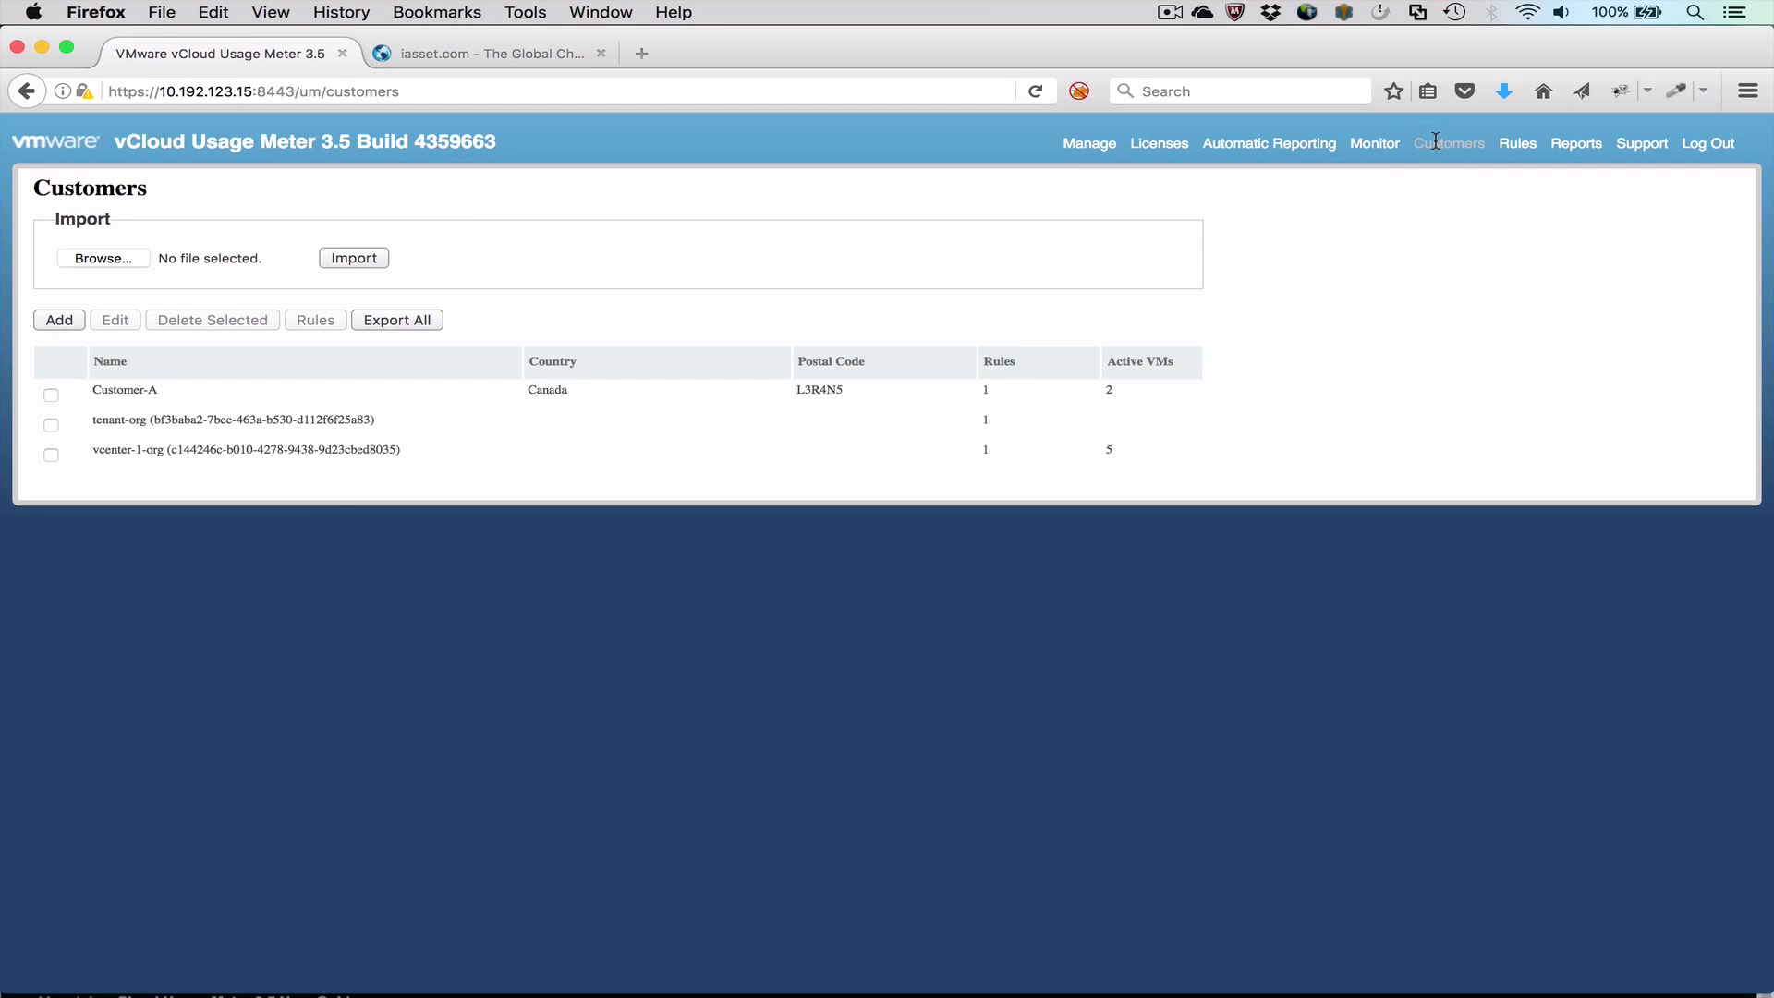
left_click(57, 320)
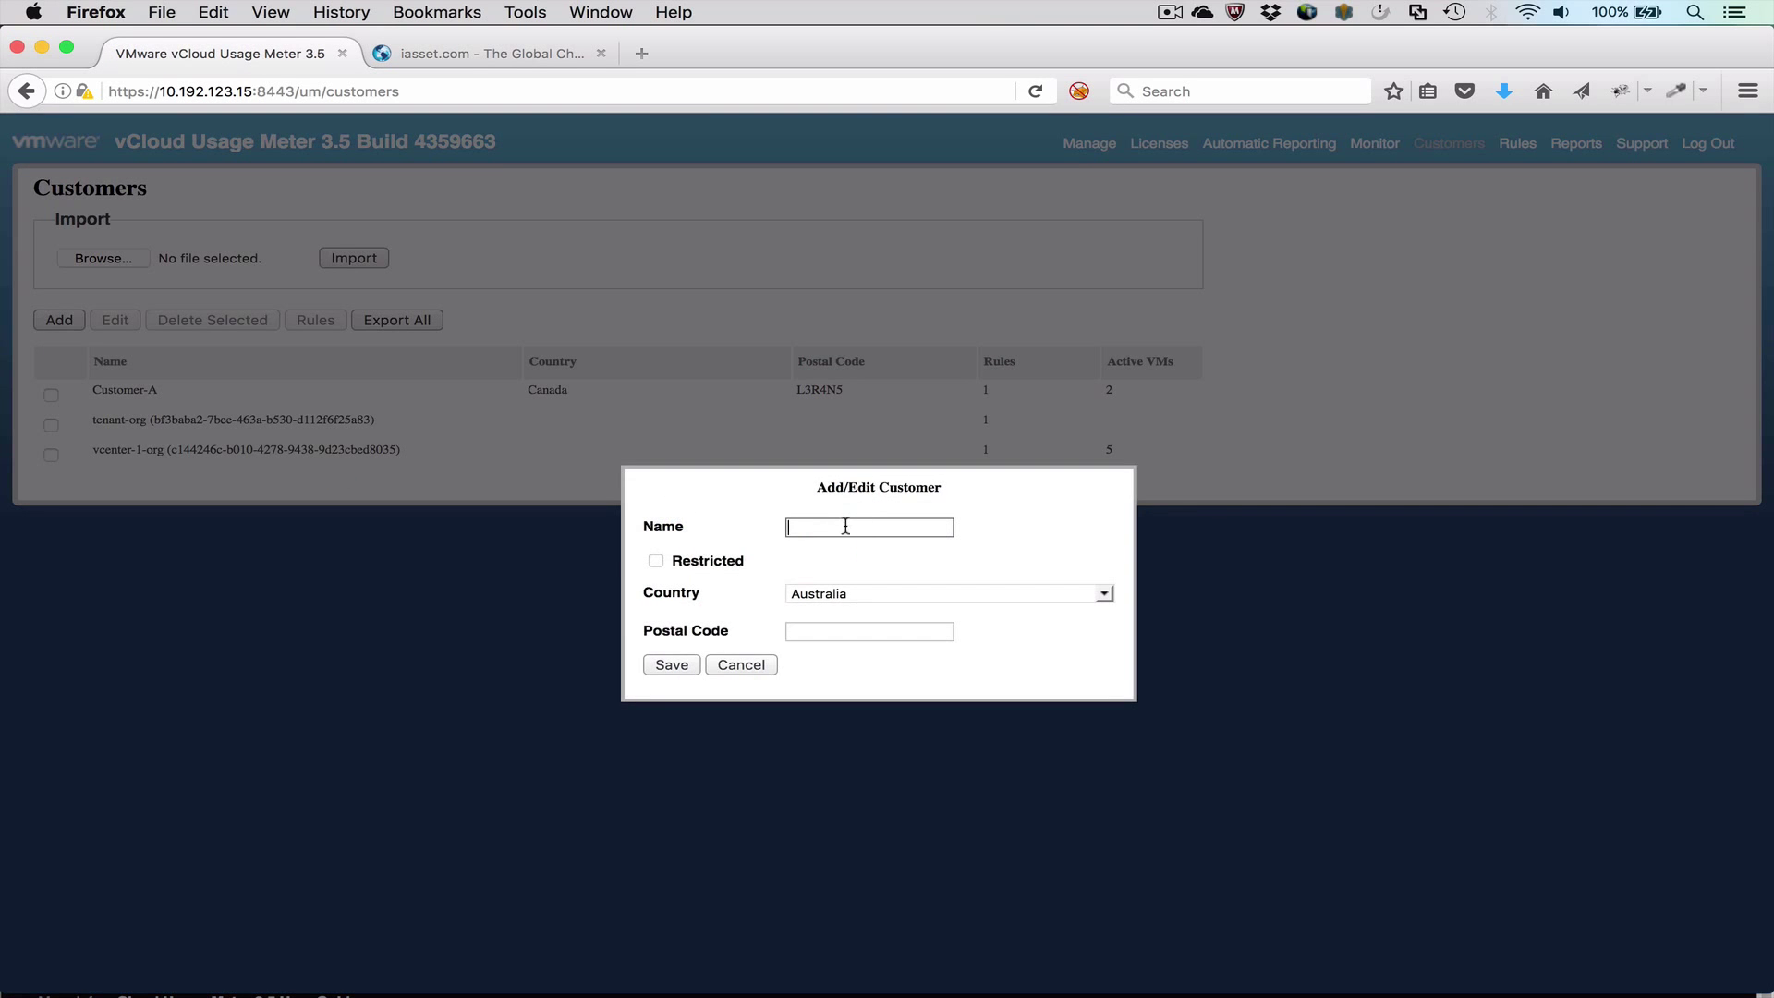
type("Customer-B")
key("Tab")
key("Tab")
type("United Kingdom")
key("Tab")
type("CV370A")
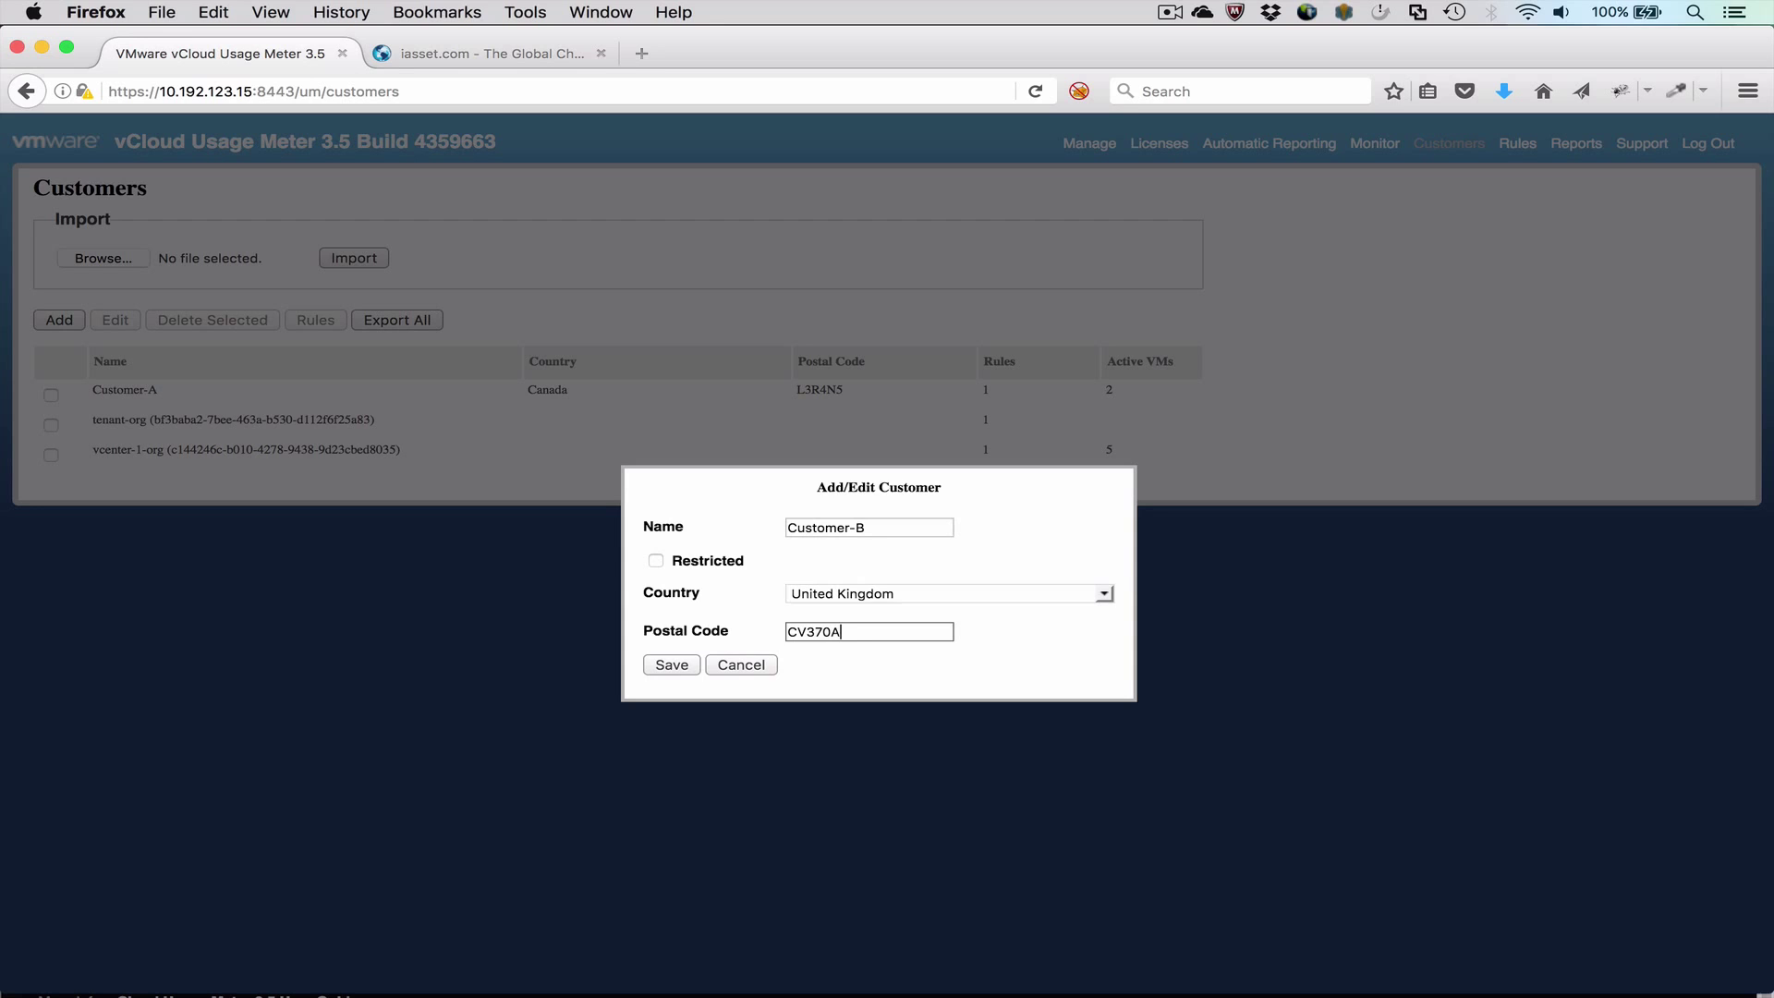
type("Z")
left_click(672, 664)
Step: Create VM rules mapping UB1 and UB2 to Customer-B and display its mapped VMs
left_click(51, 425)
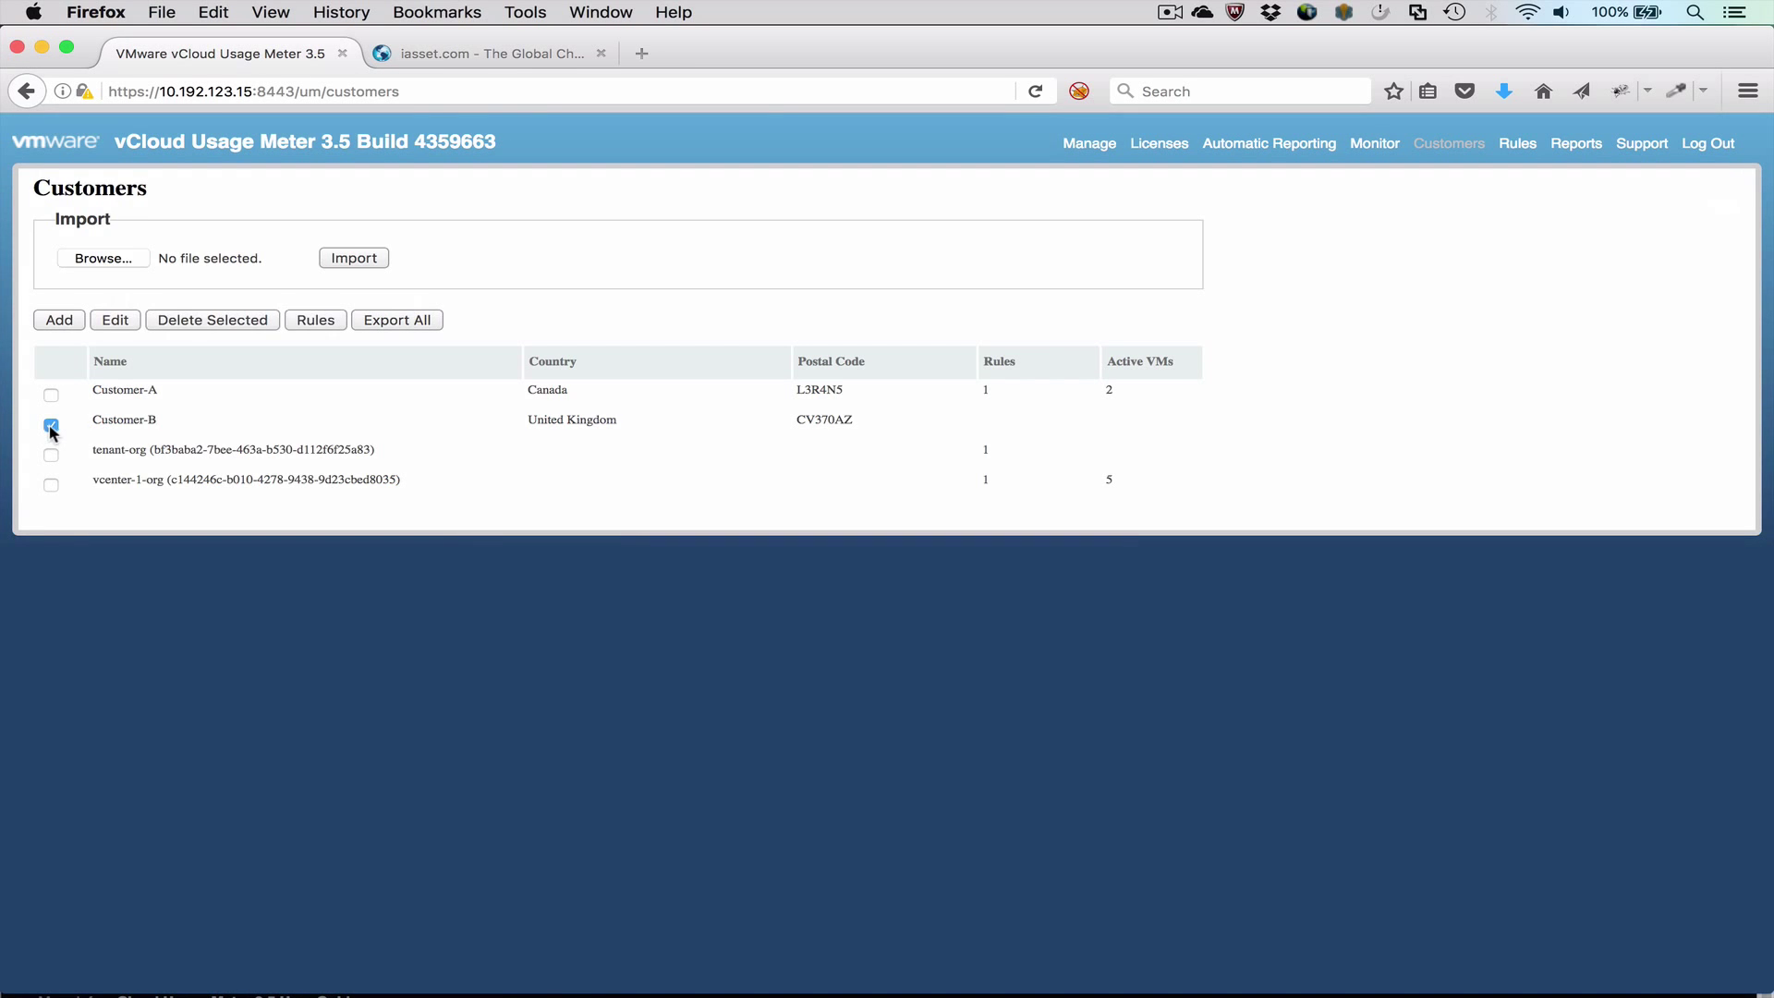
left_click(315, 321)
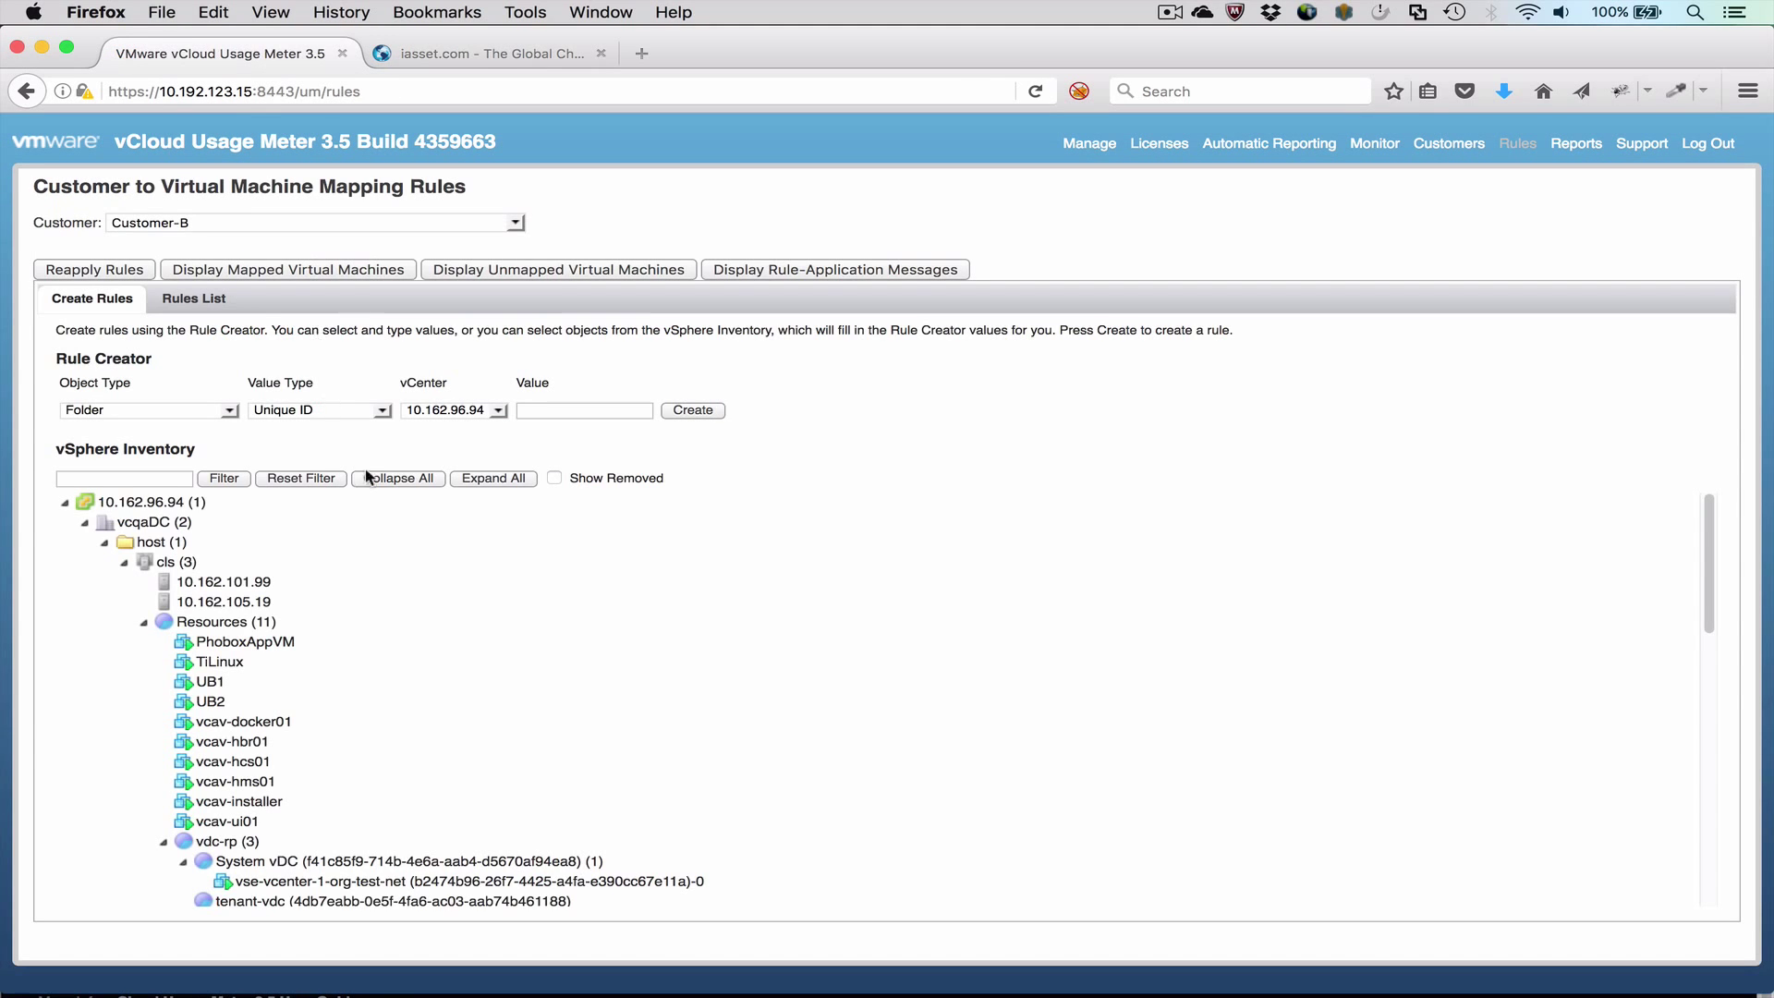
scroll(439, 629, "down", 5)
scroll(444, 642, "down", 8)
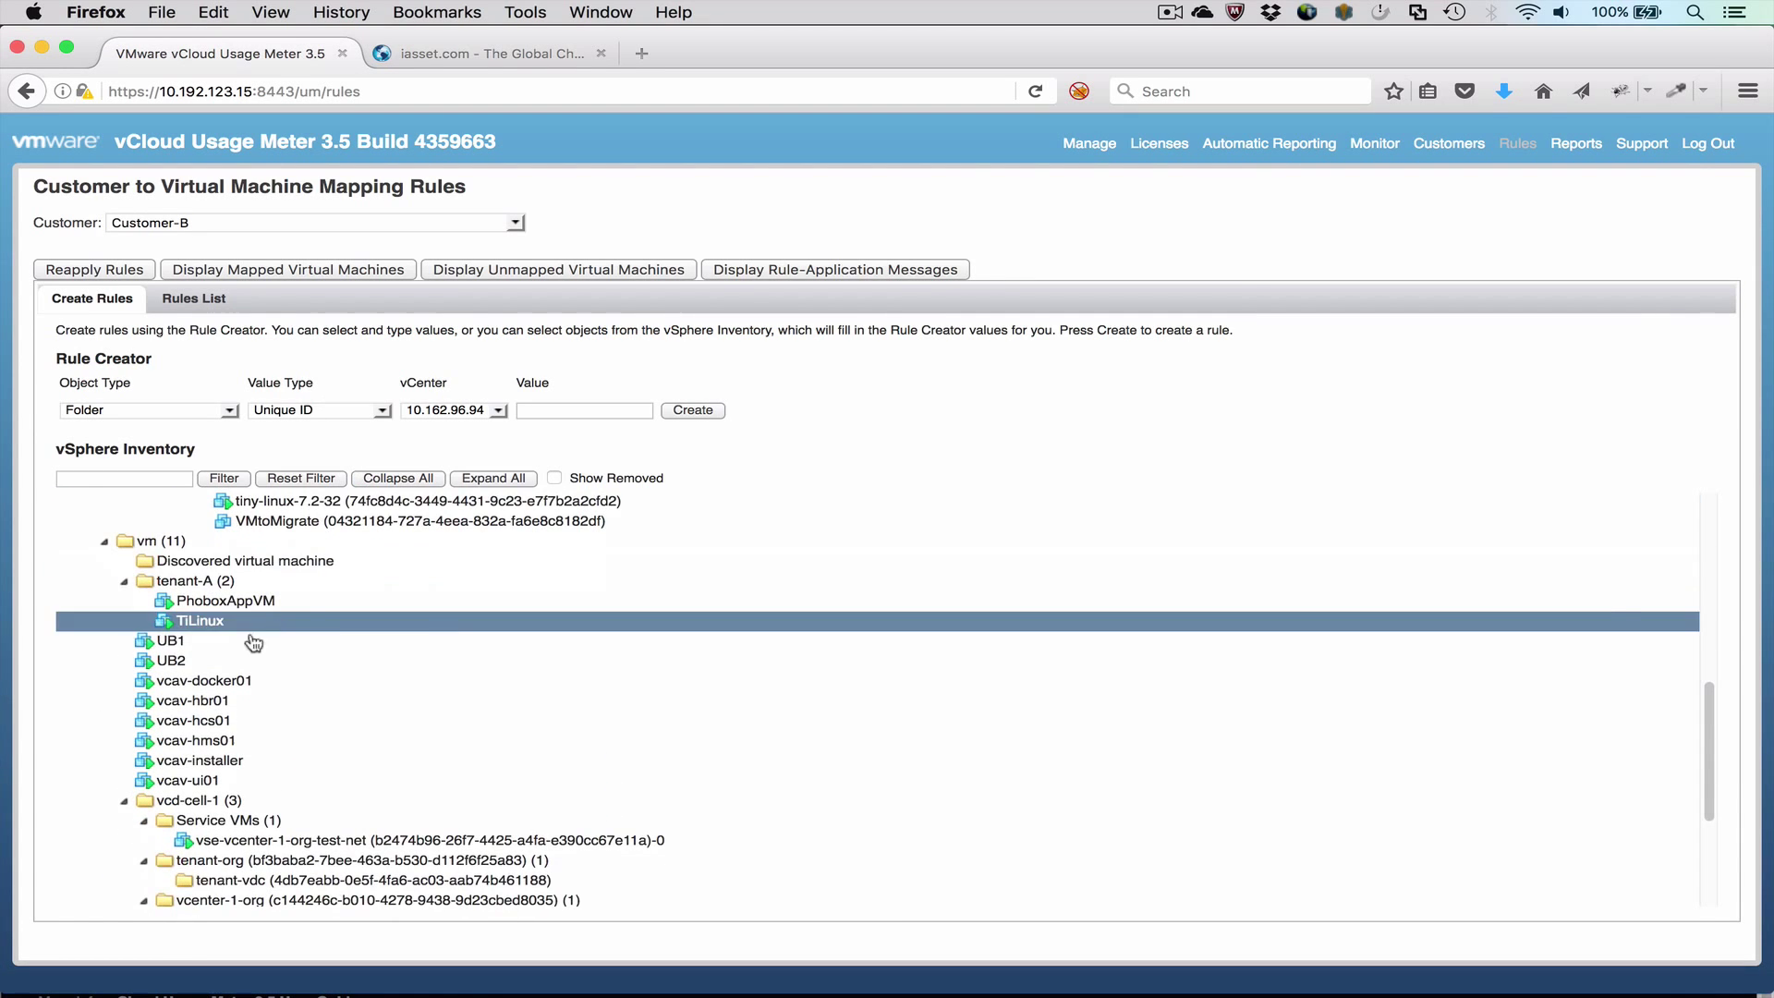
left_click(255, 642)
left_click(649, 414)
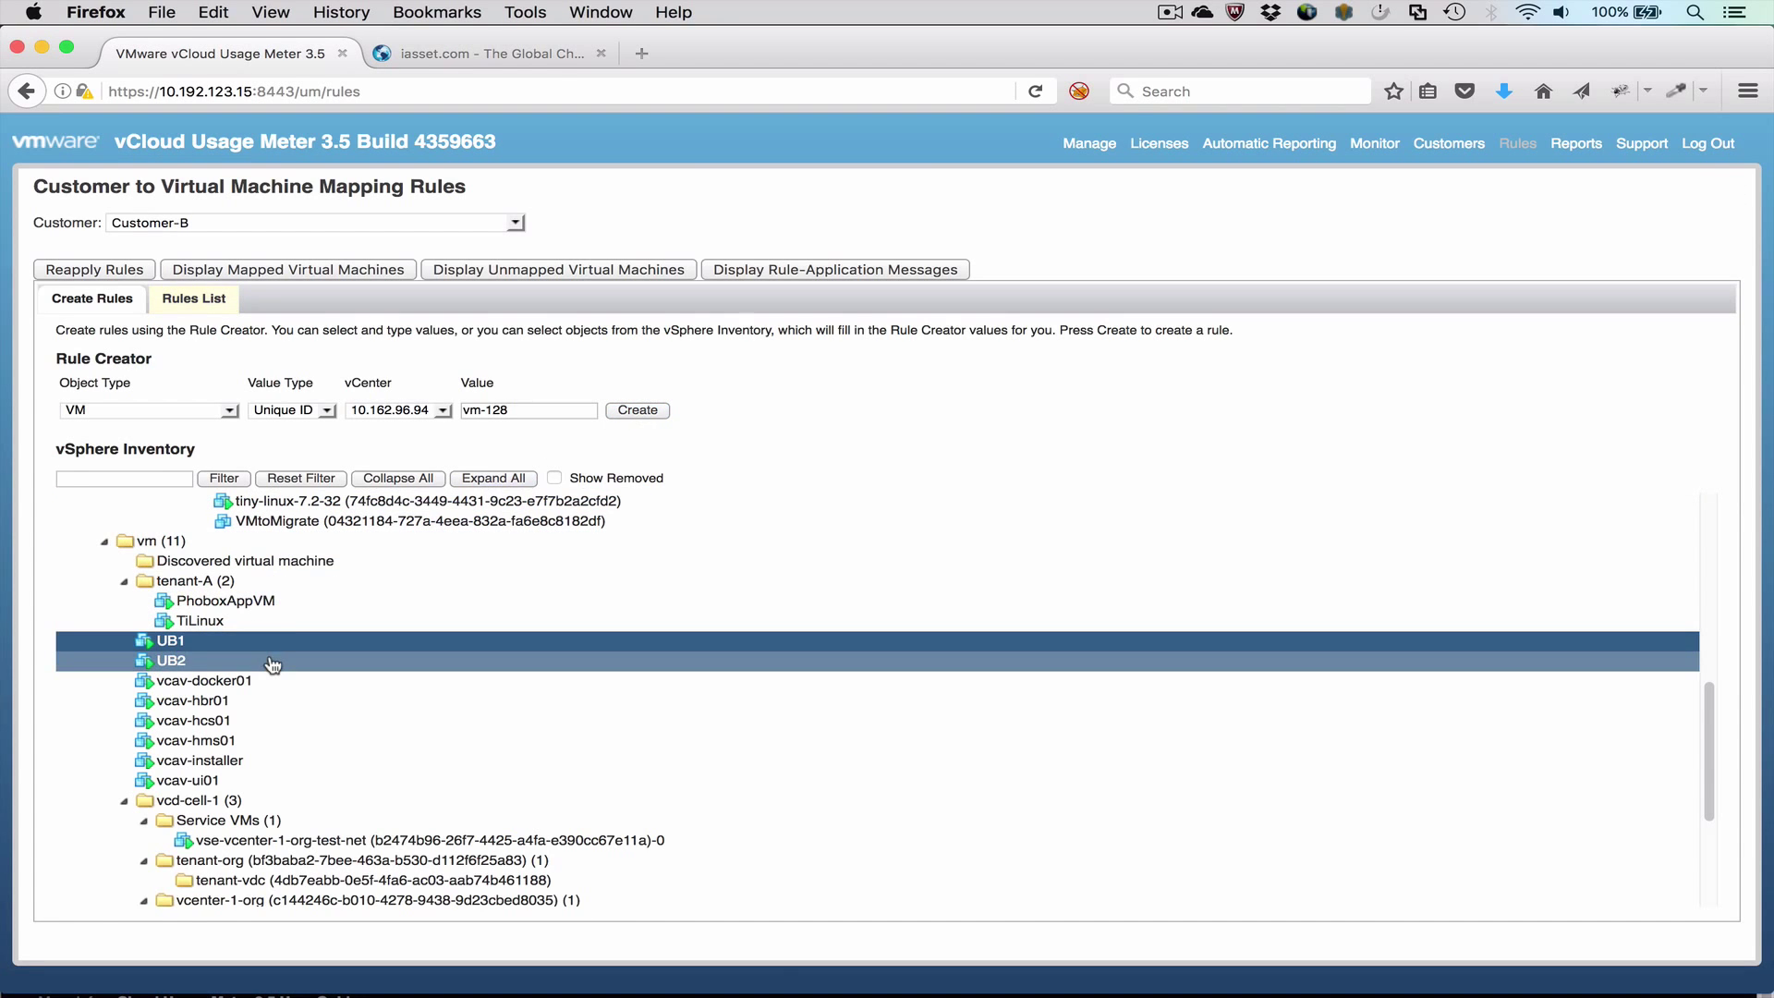
left_click(273, 662)
left_click(644, 412)
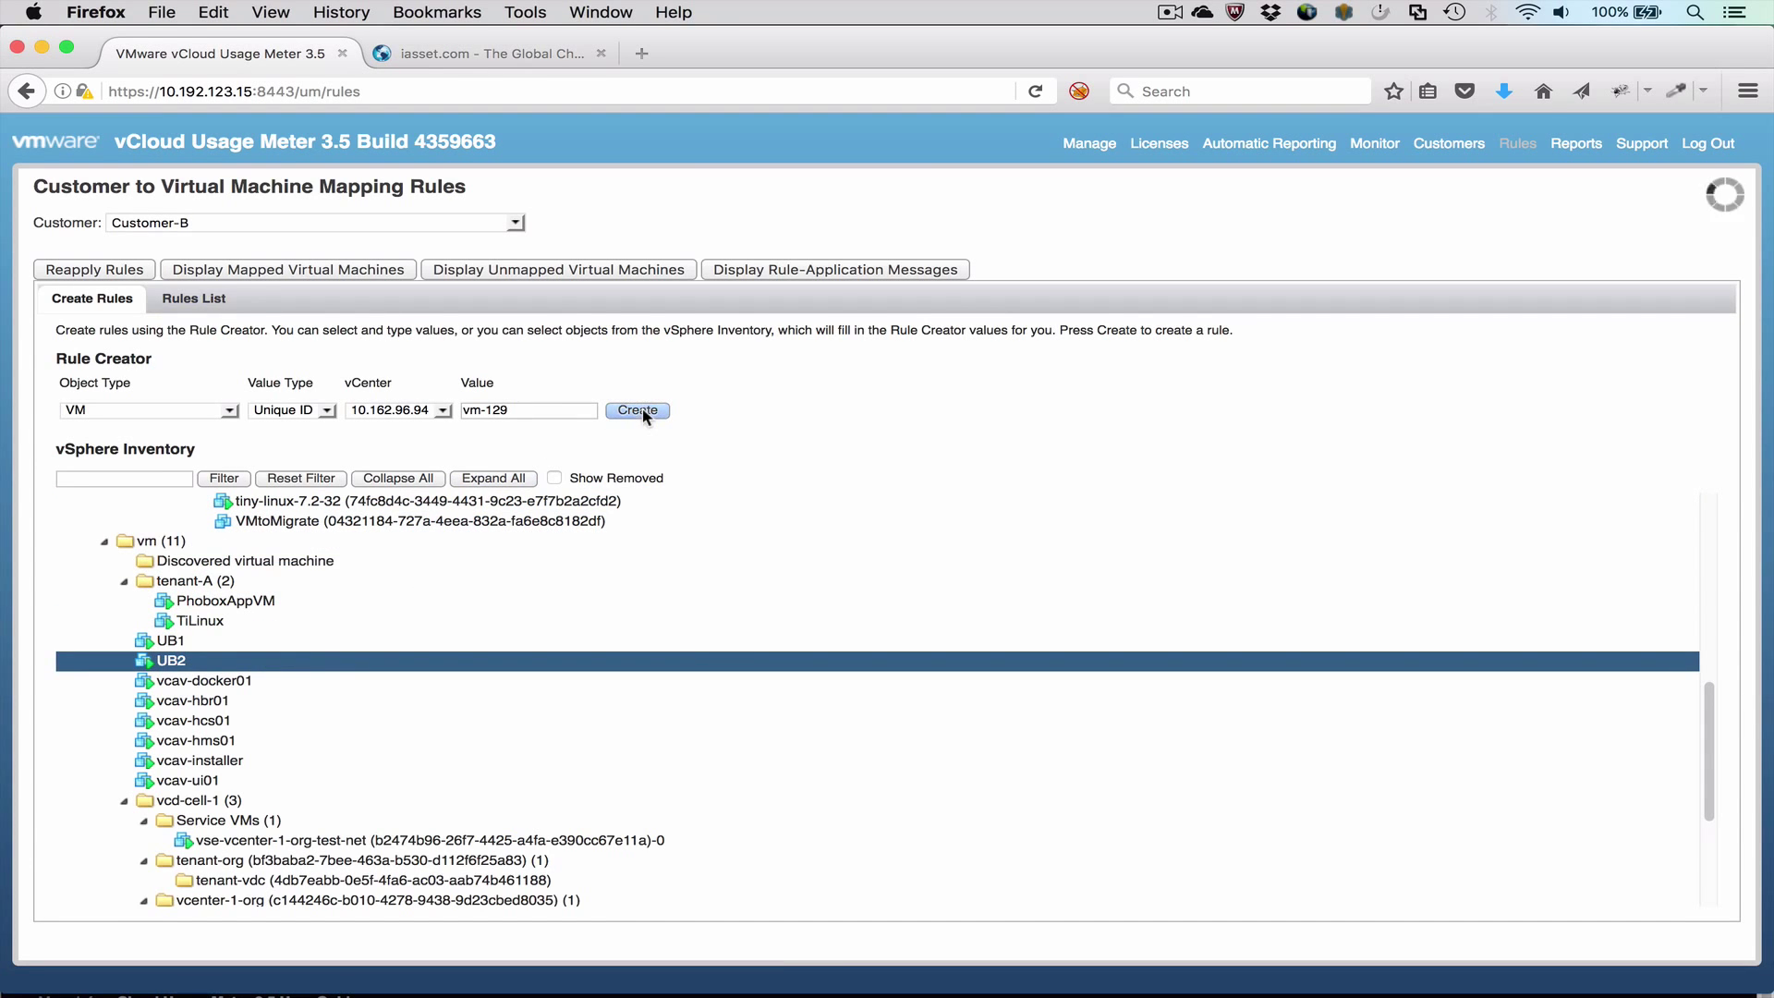
left_click(175, 300)
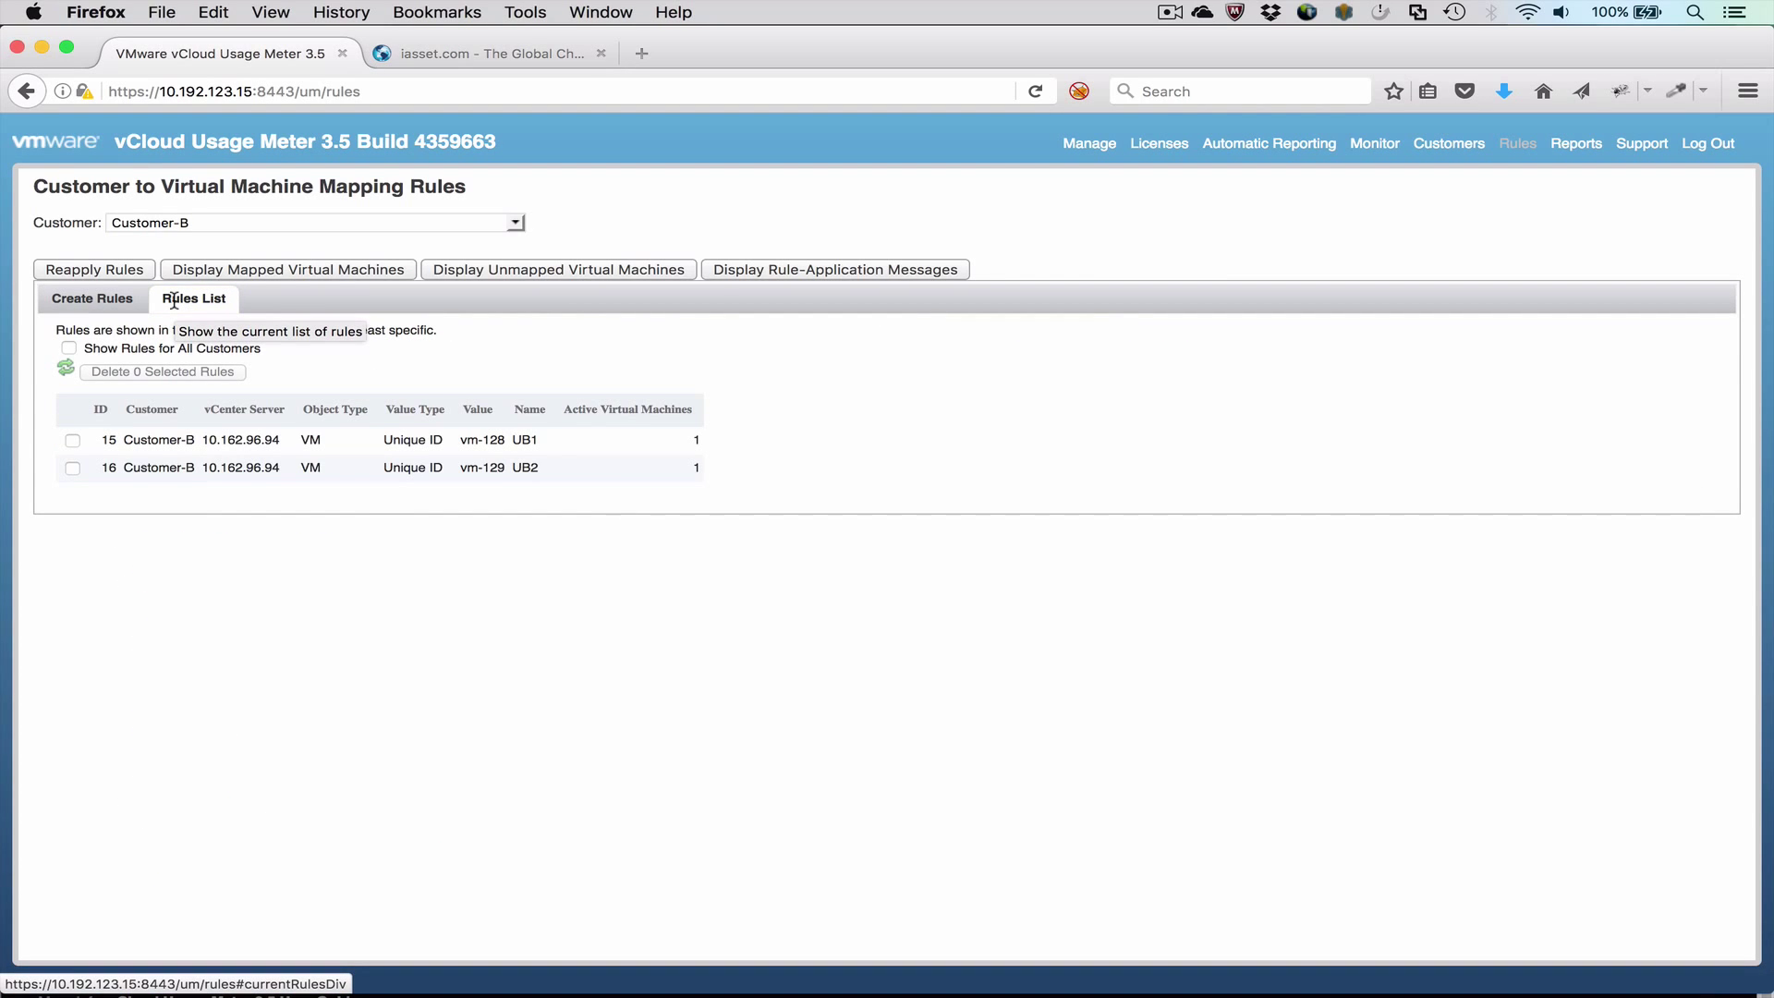
left_click(331, 270)
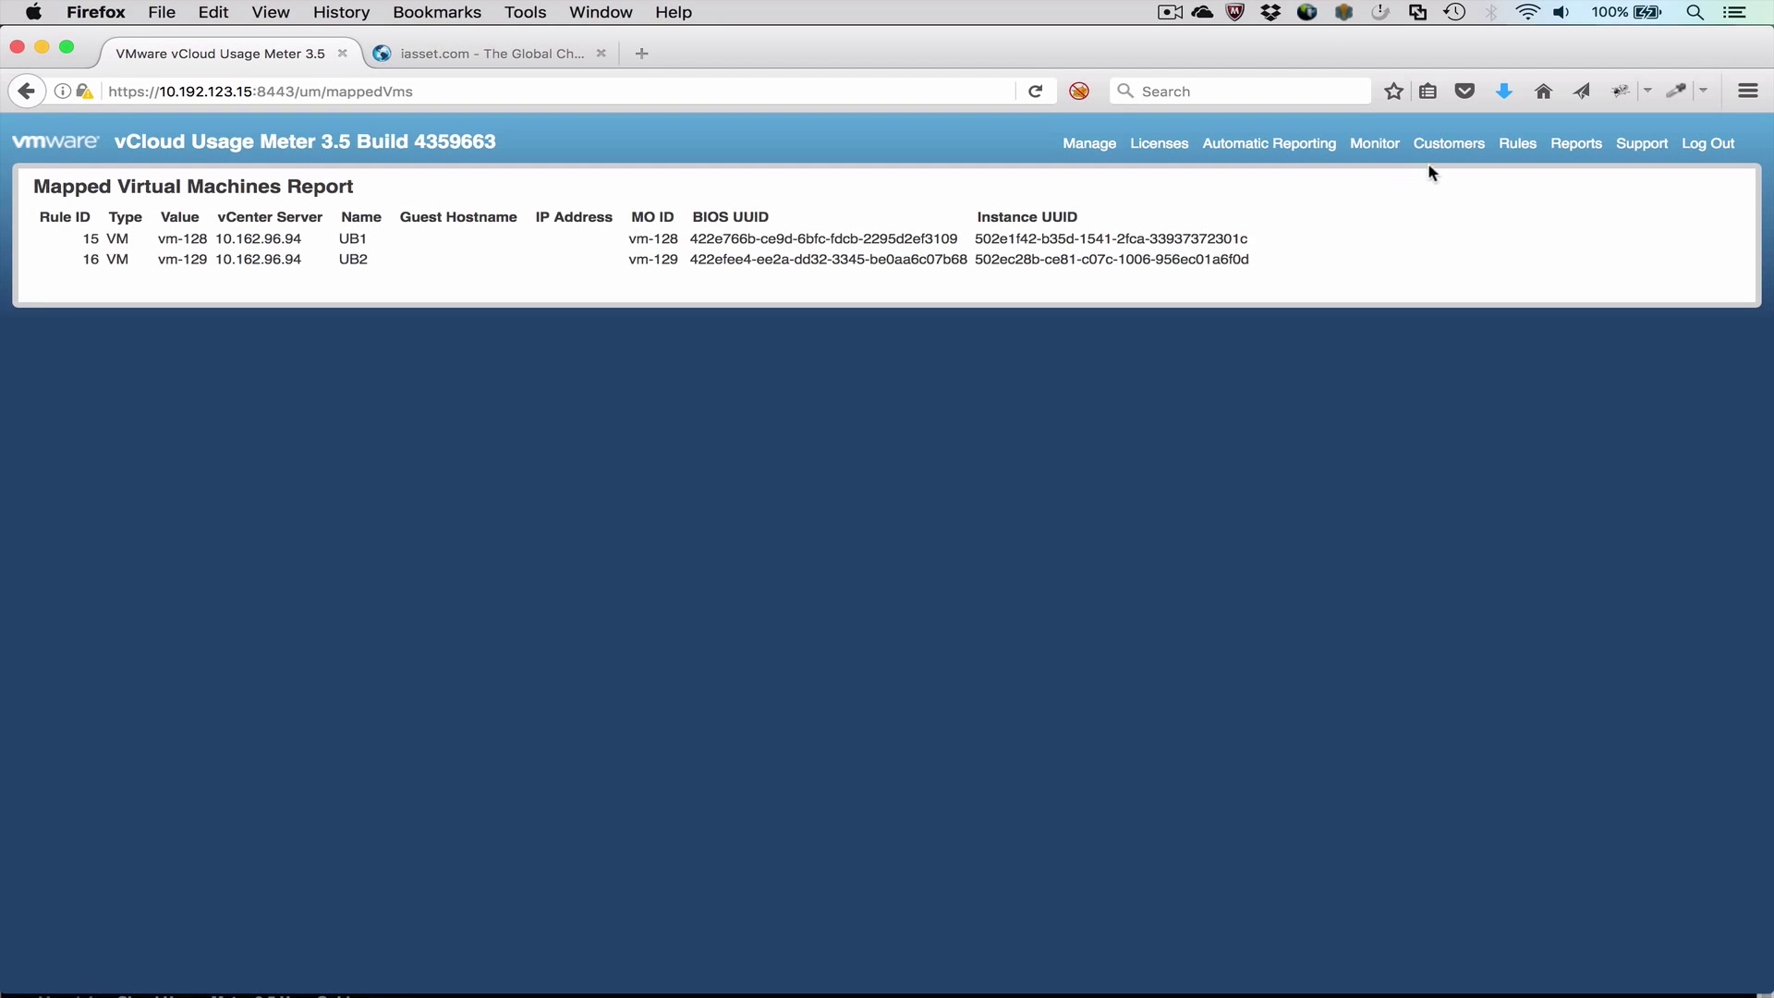
Step: Review vcenter-1-org's folder rule and list its seven mapped VMs, including NewPhoton and Photon
left_click(1451, 150)
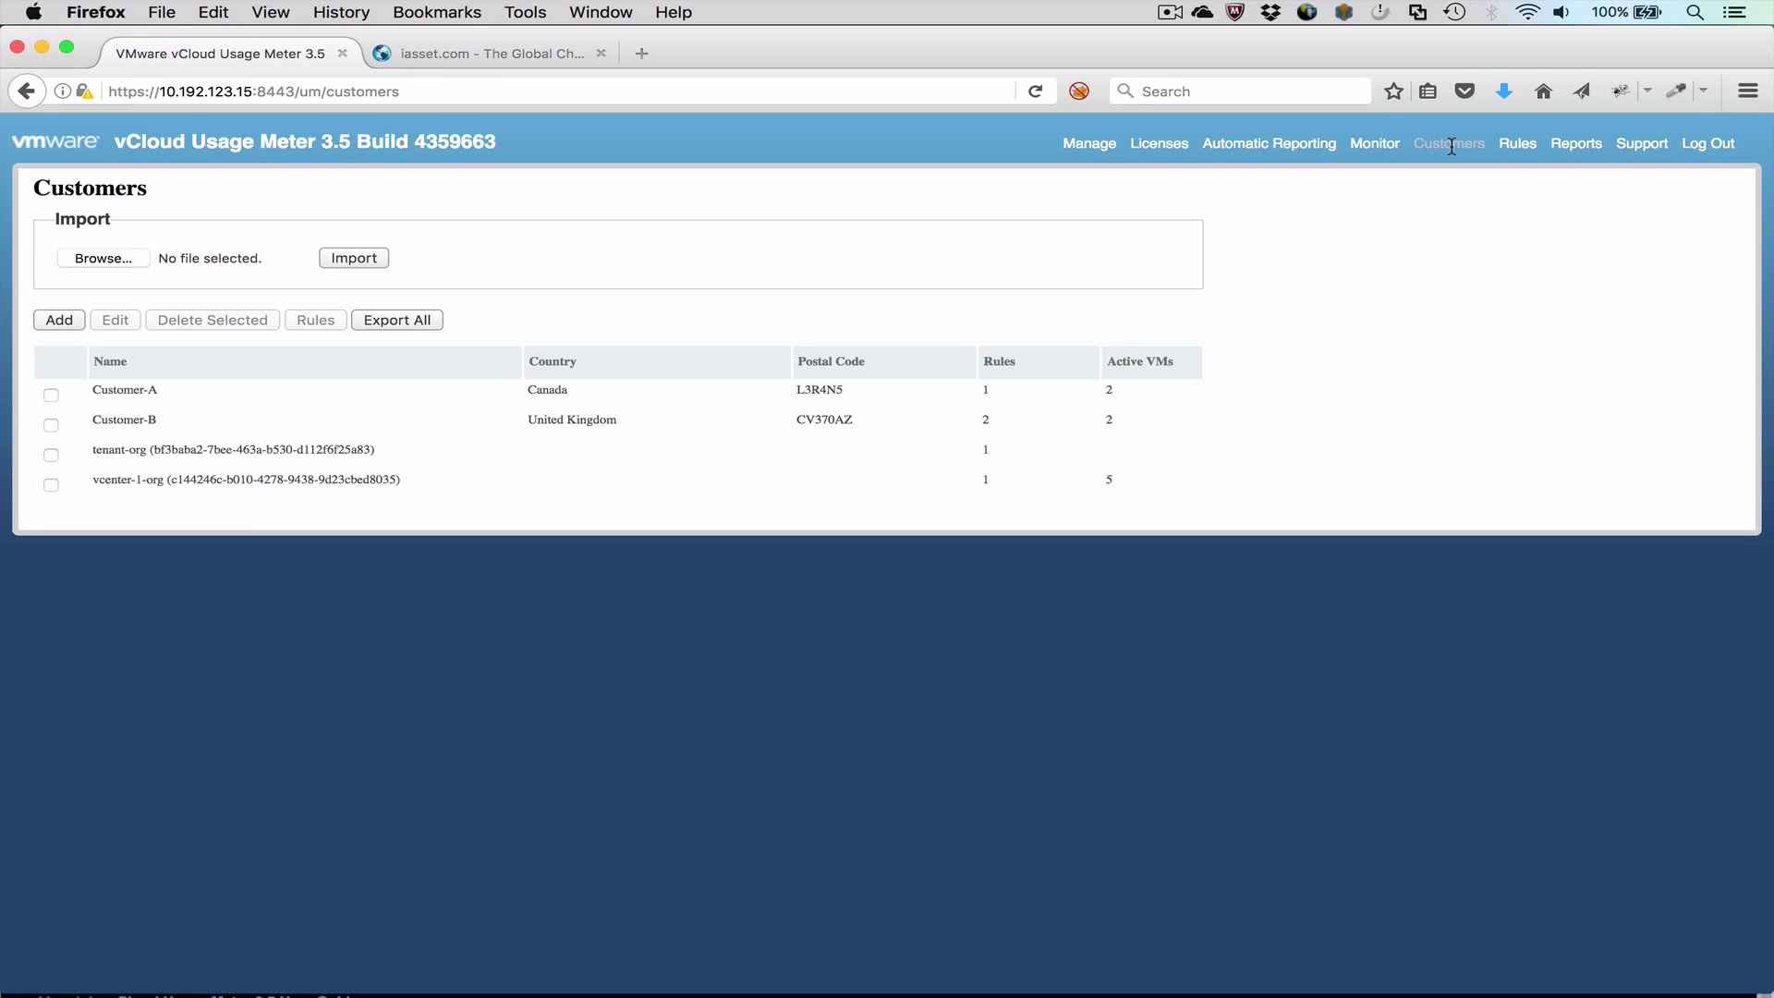
left_click(45, 483)
left_click(305, 321)
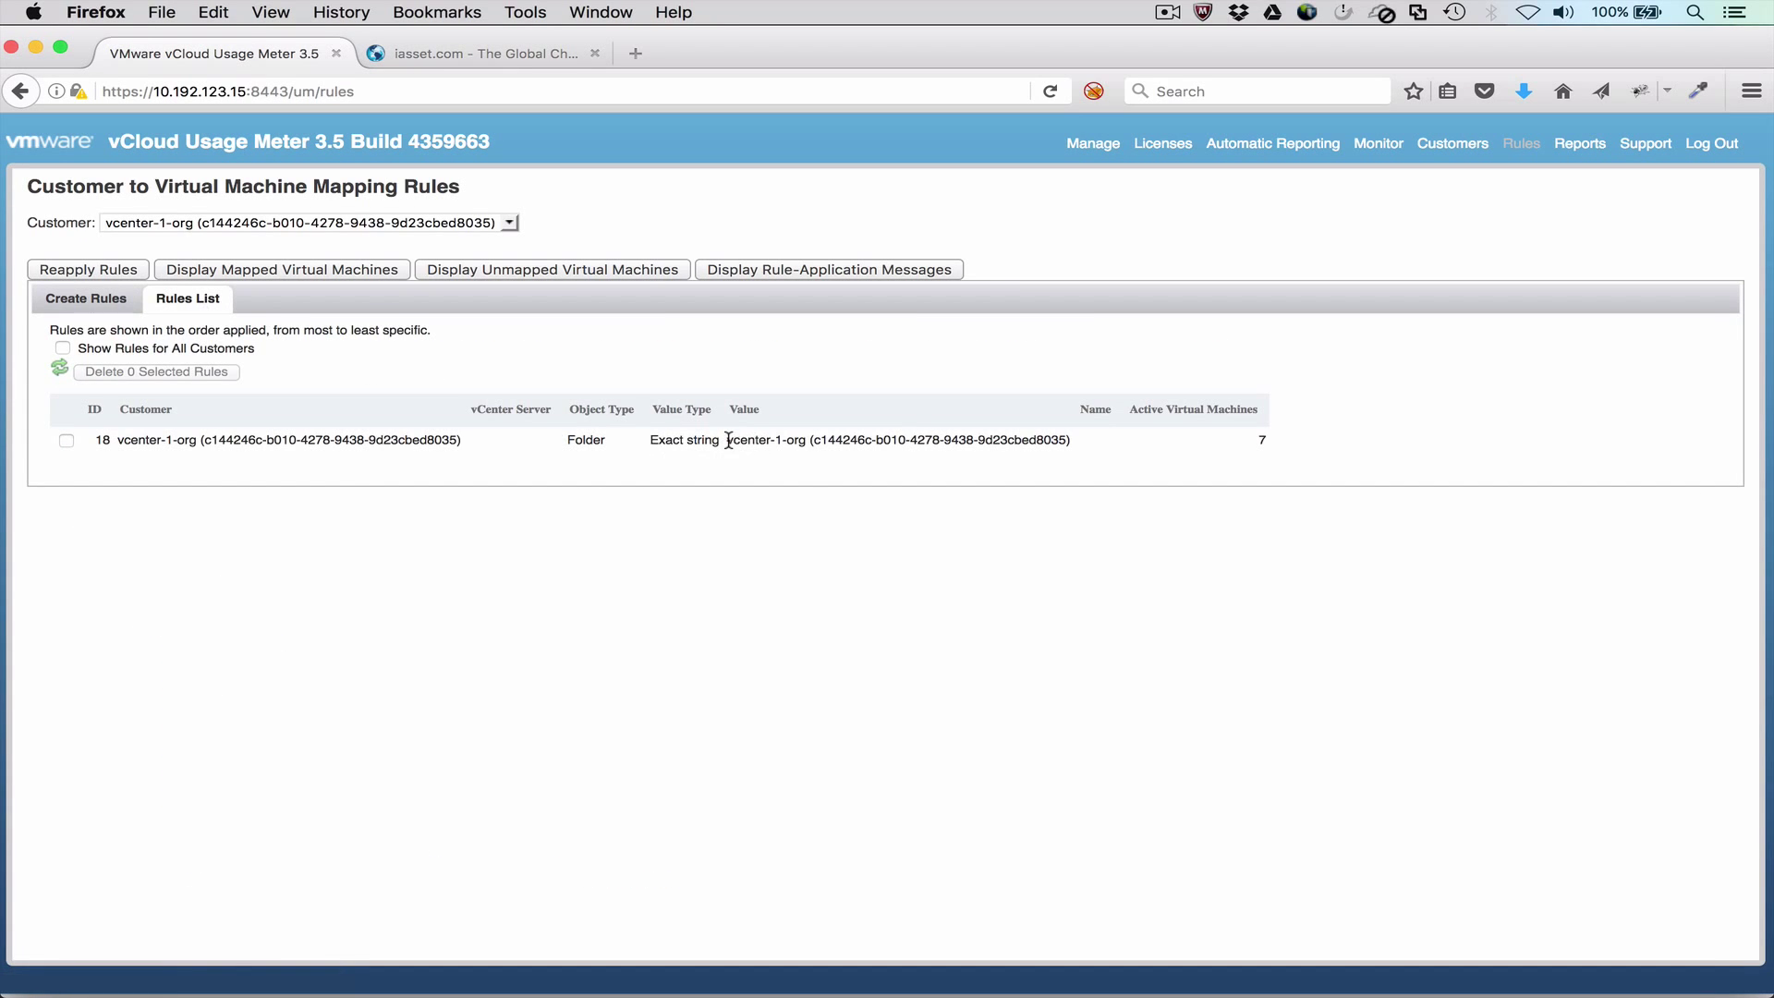
left_click_drag(729, 440, 1097, 443)
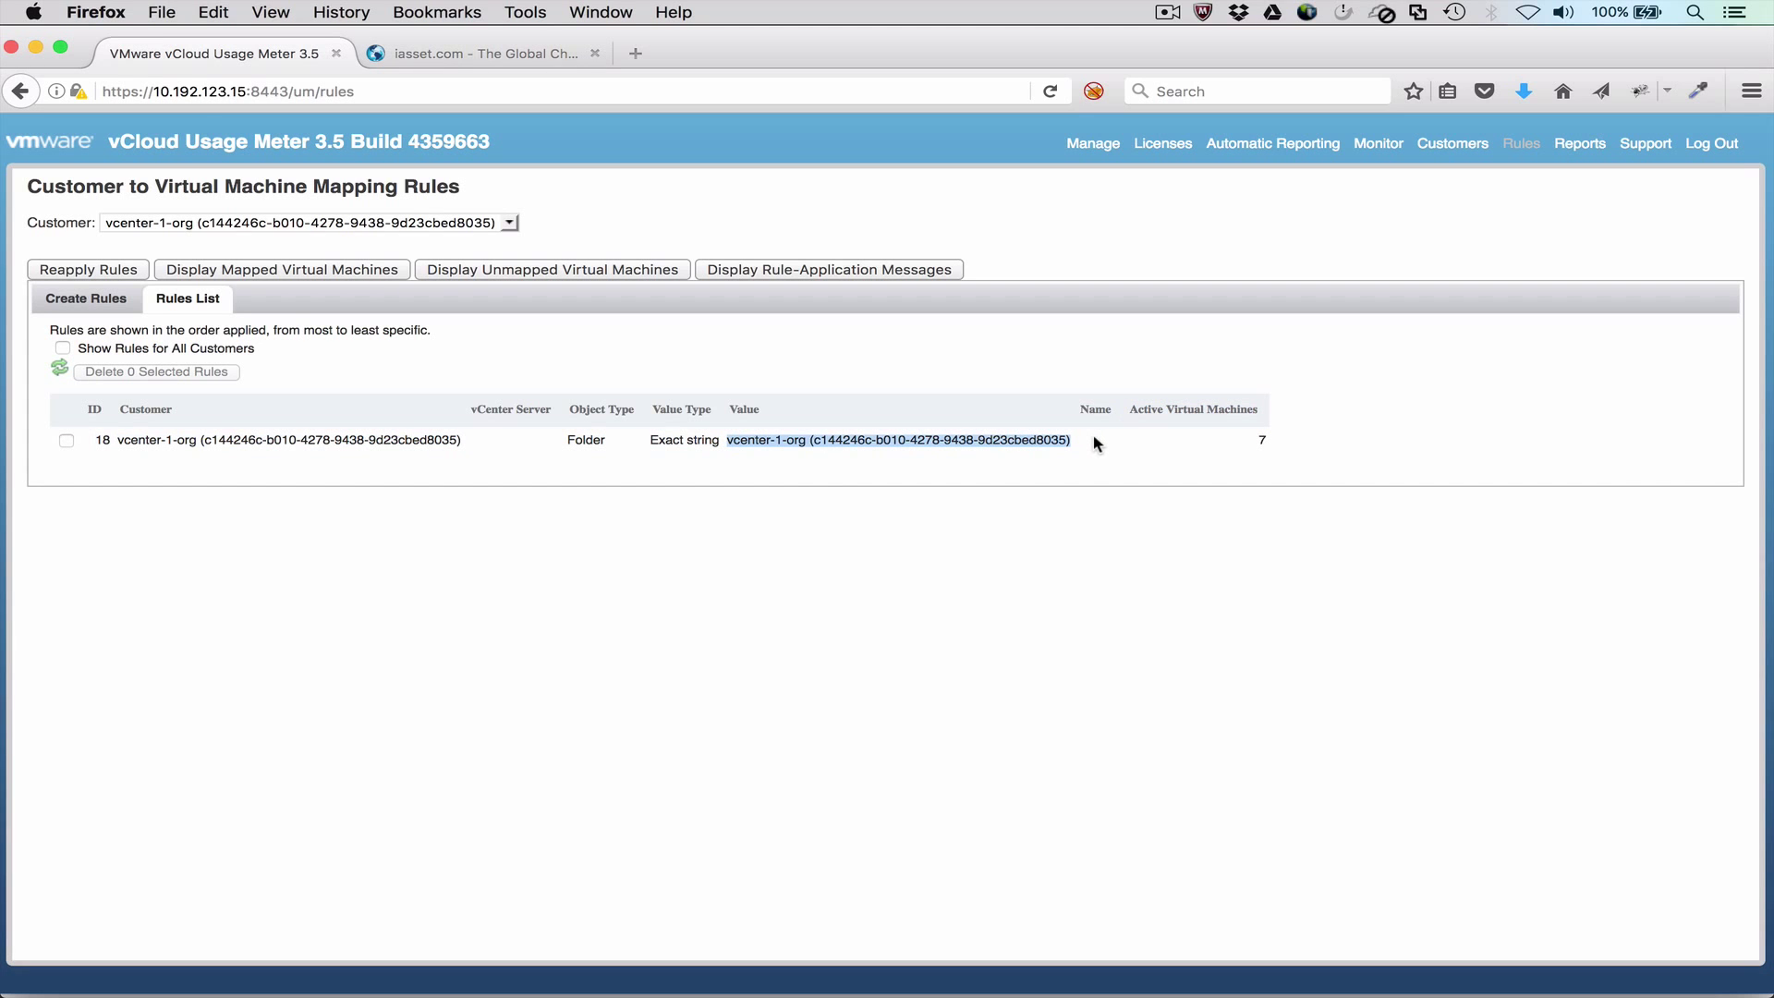
left_click(91, 299)
scroll(530, 635, "down", 5)
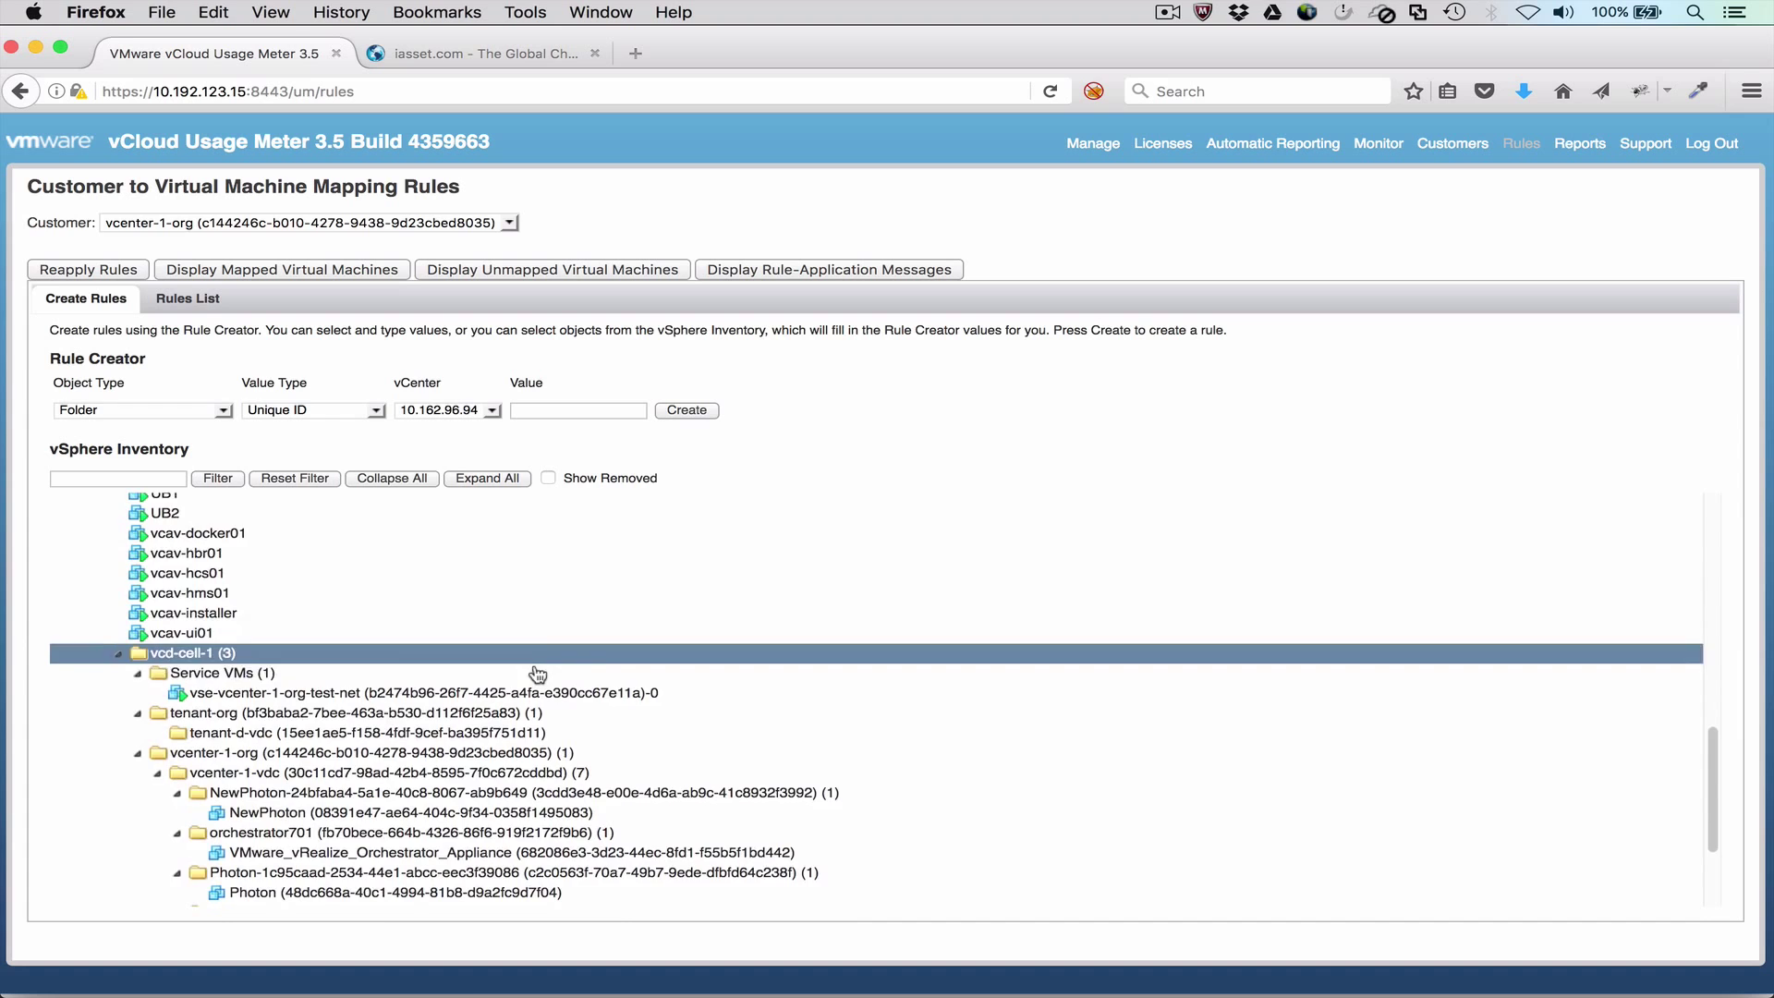
scroll(548, 679, "down", 1)
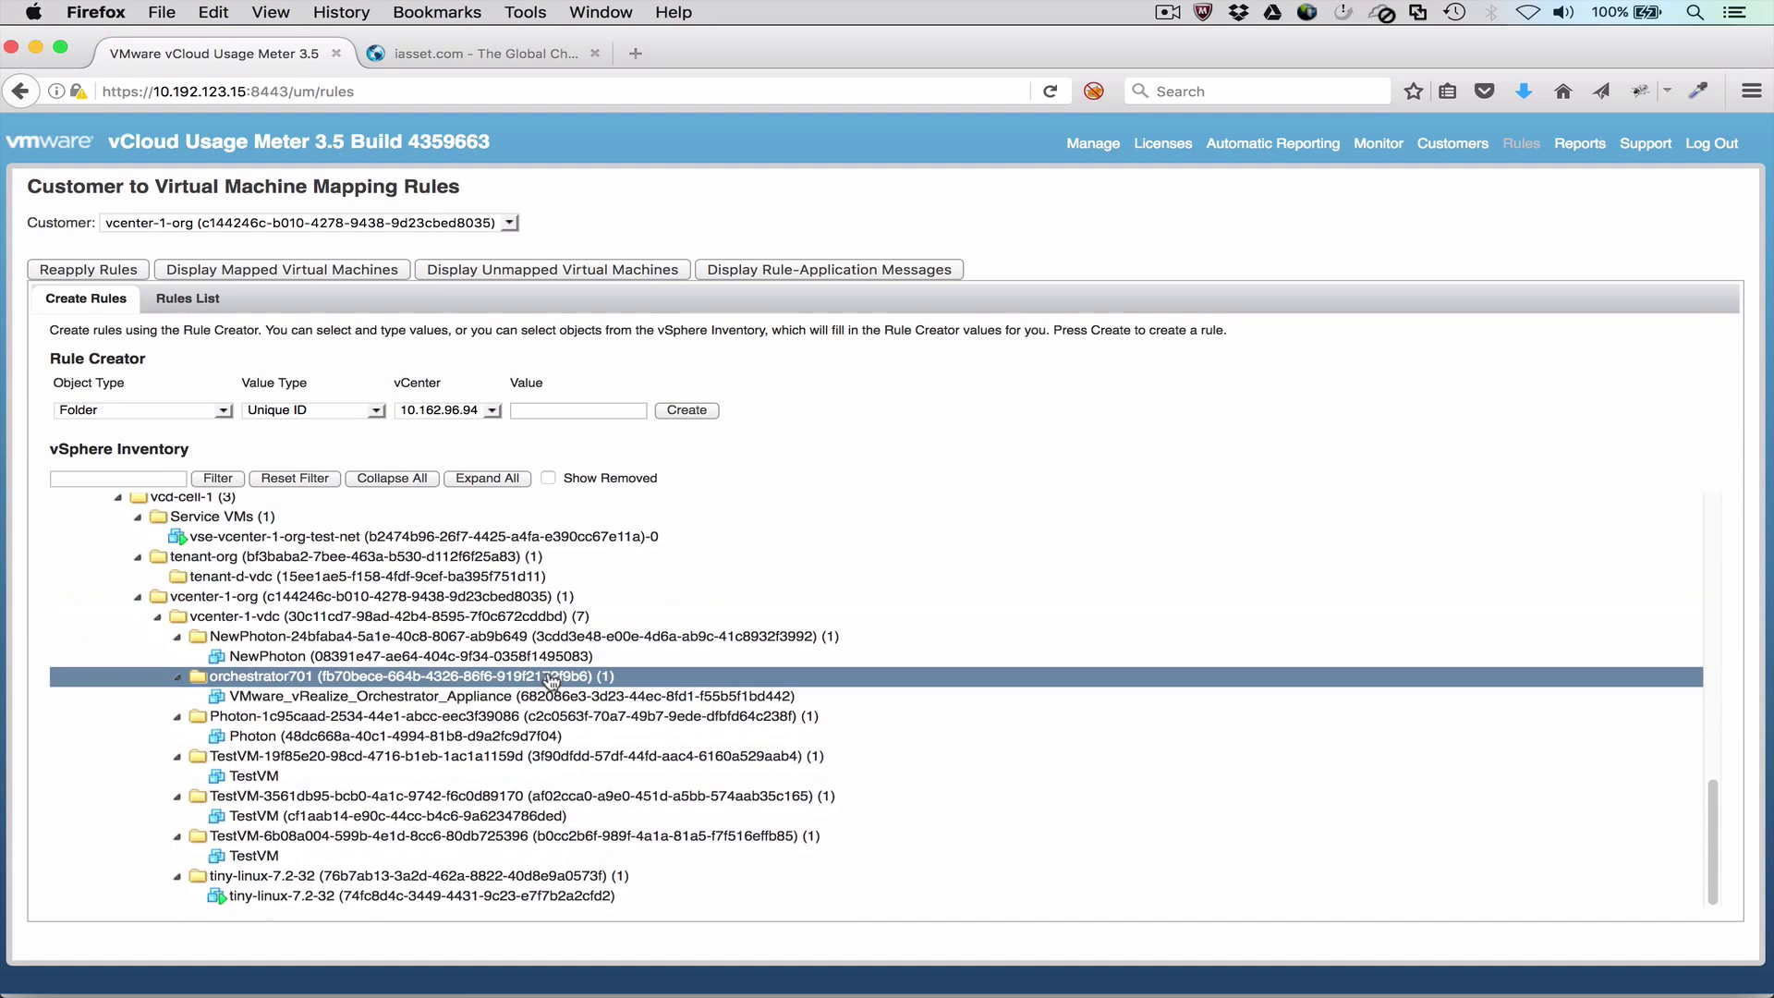
left_click(570, 600)
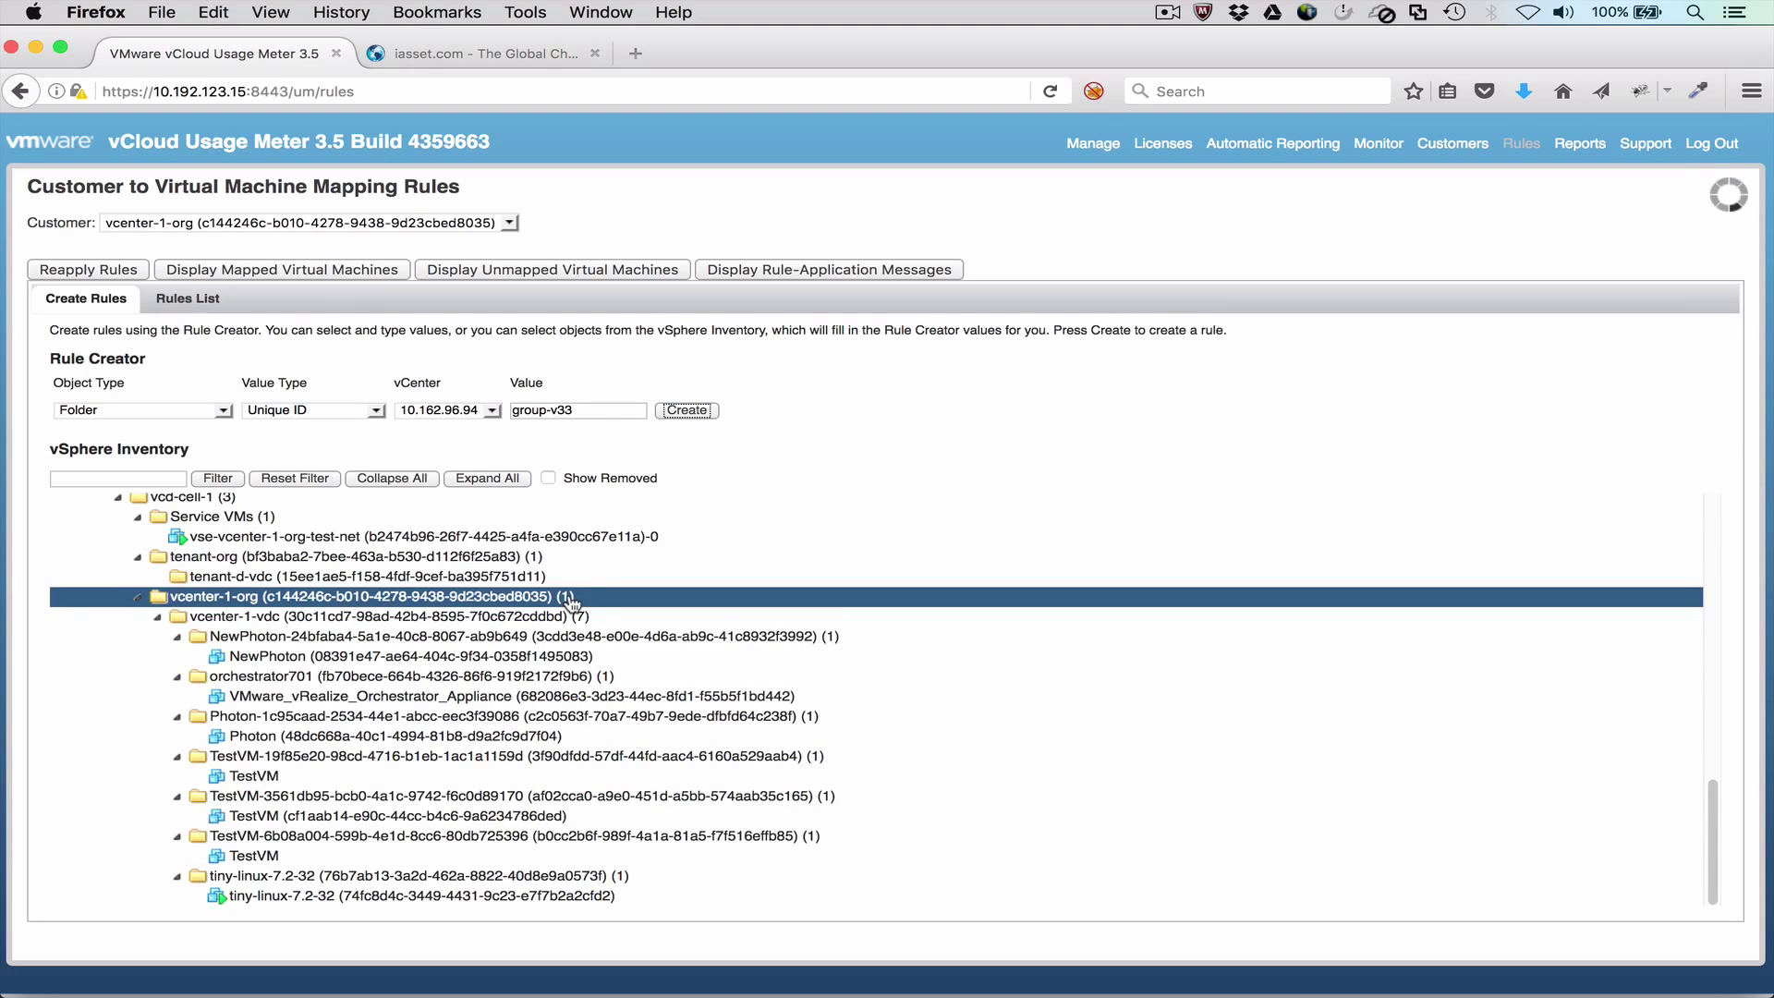
left_click(265, 270)
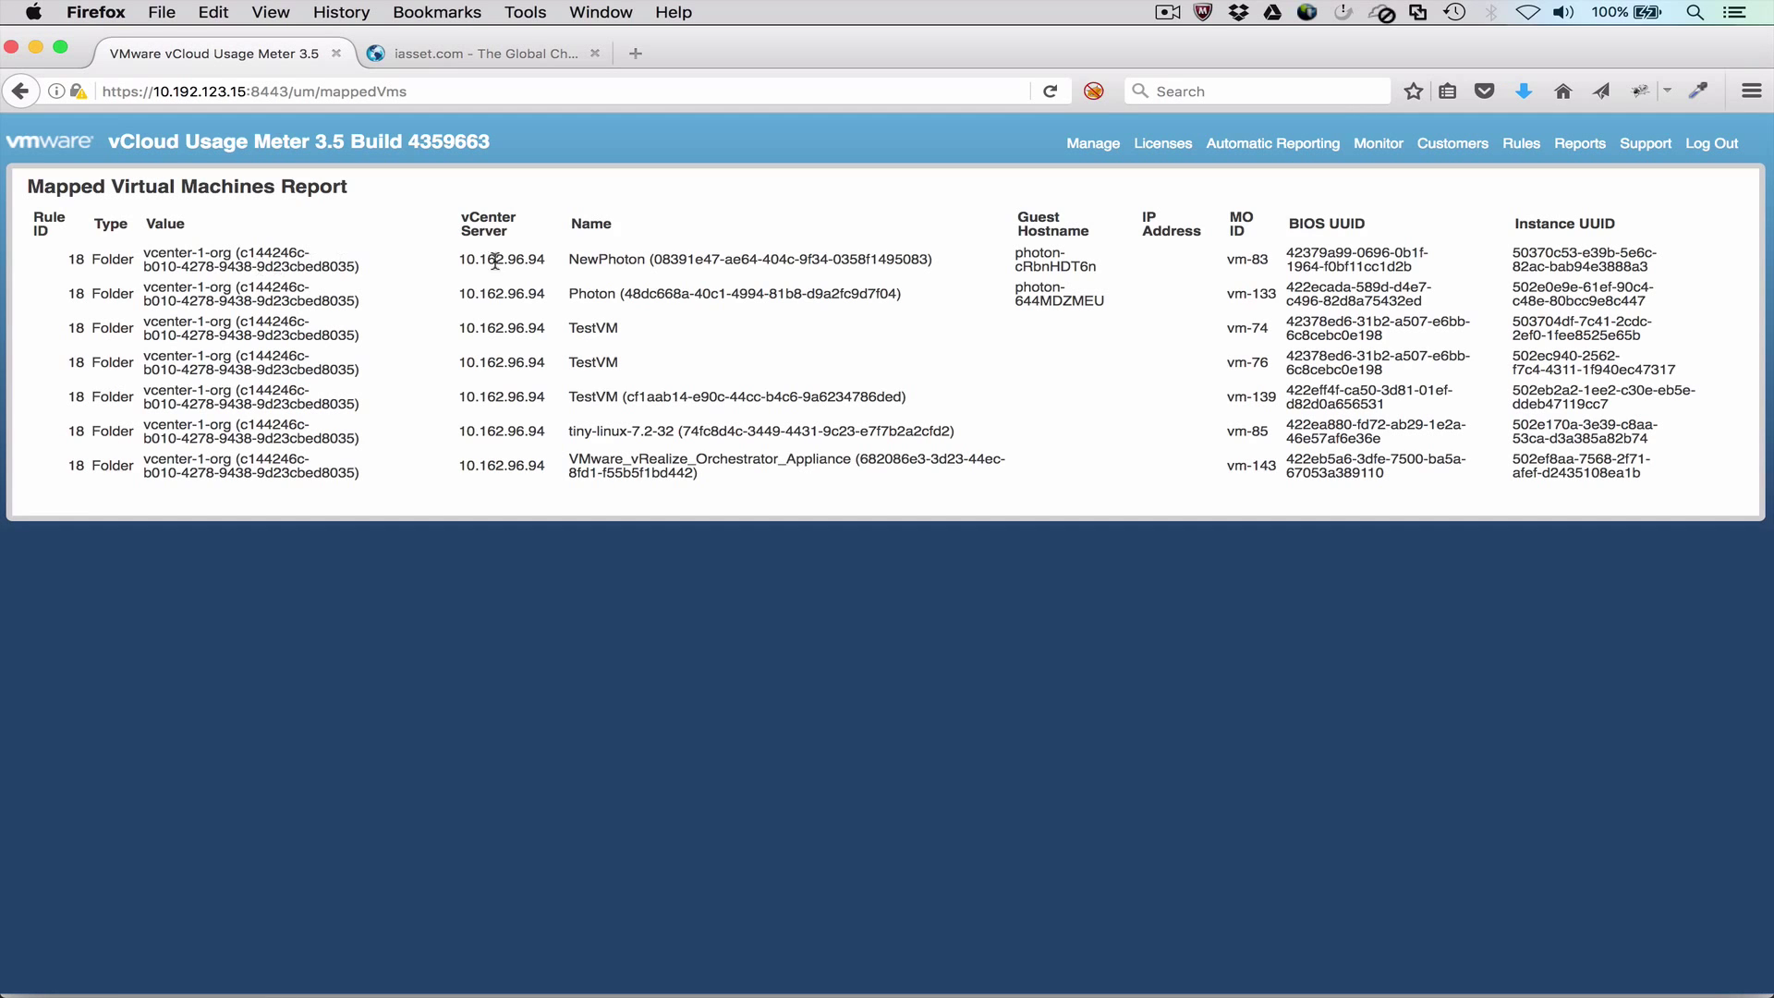
Step: Export all customers to customers-9.tsv and open it in TextEdit
left_click(1449, 148)
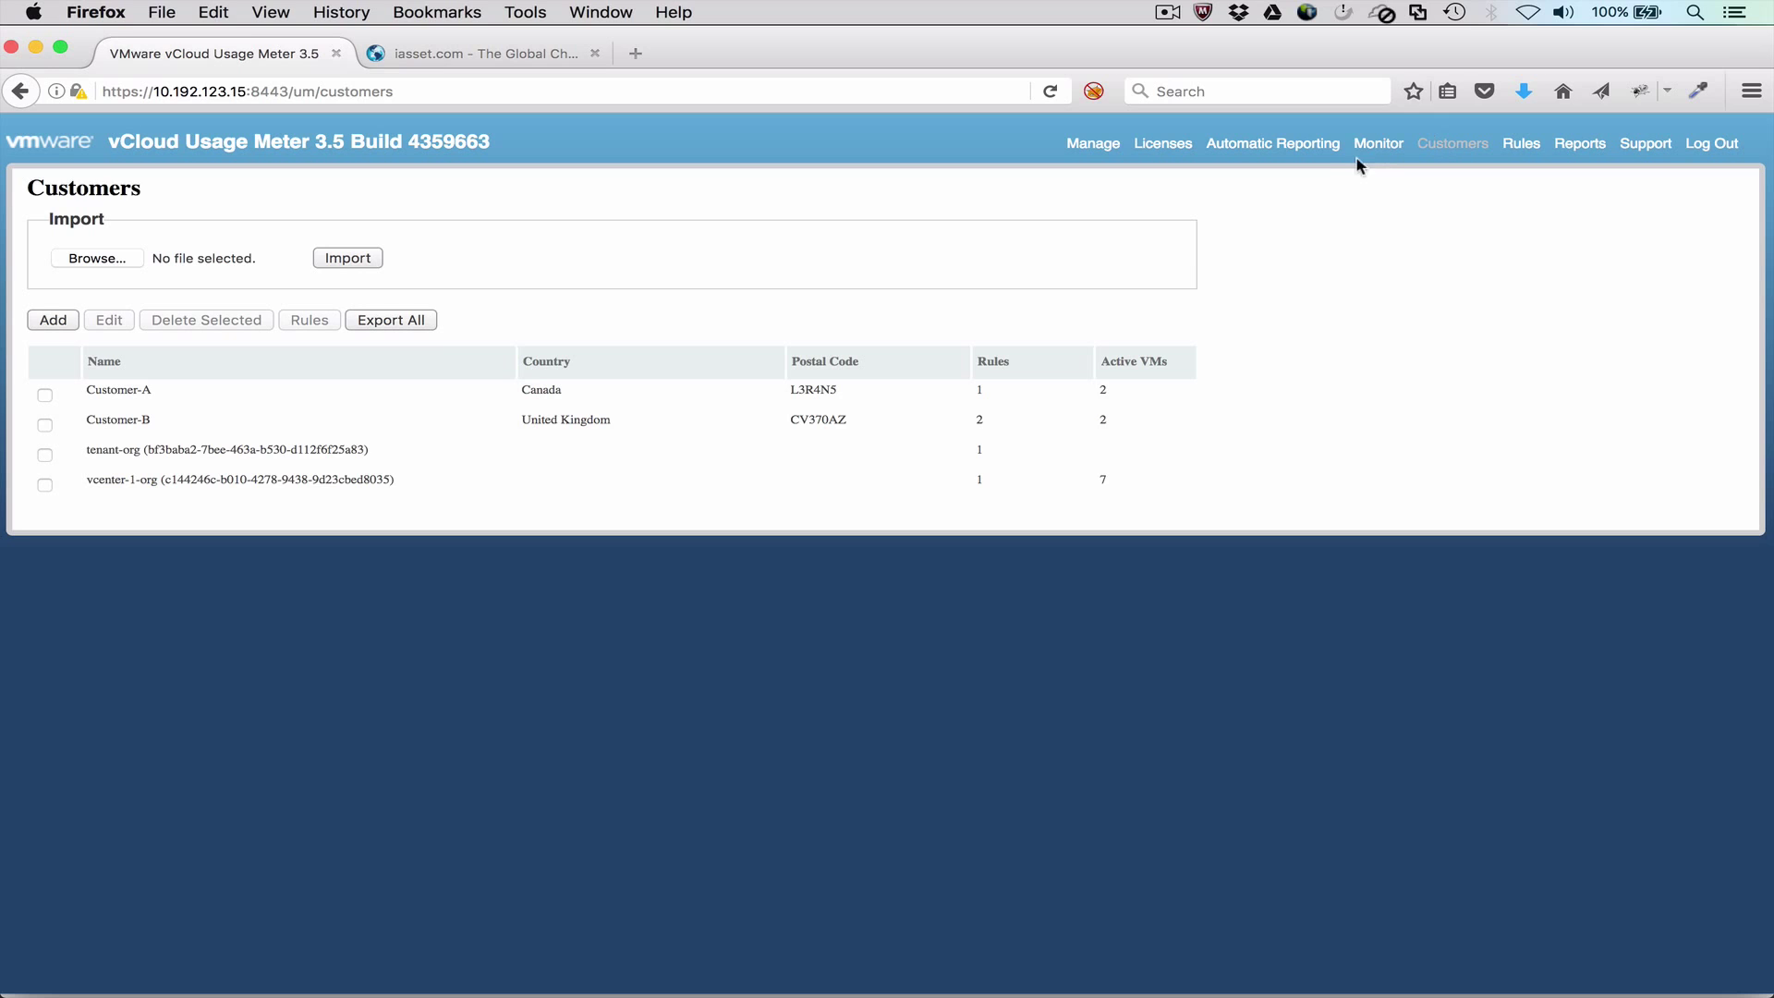
left_click(412, 320)
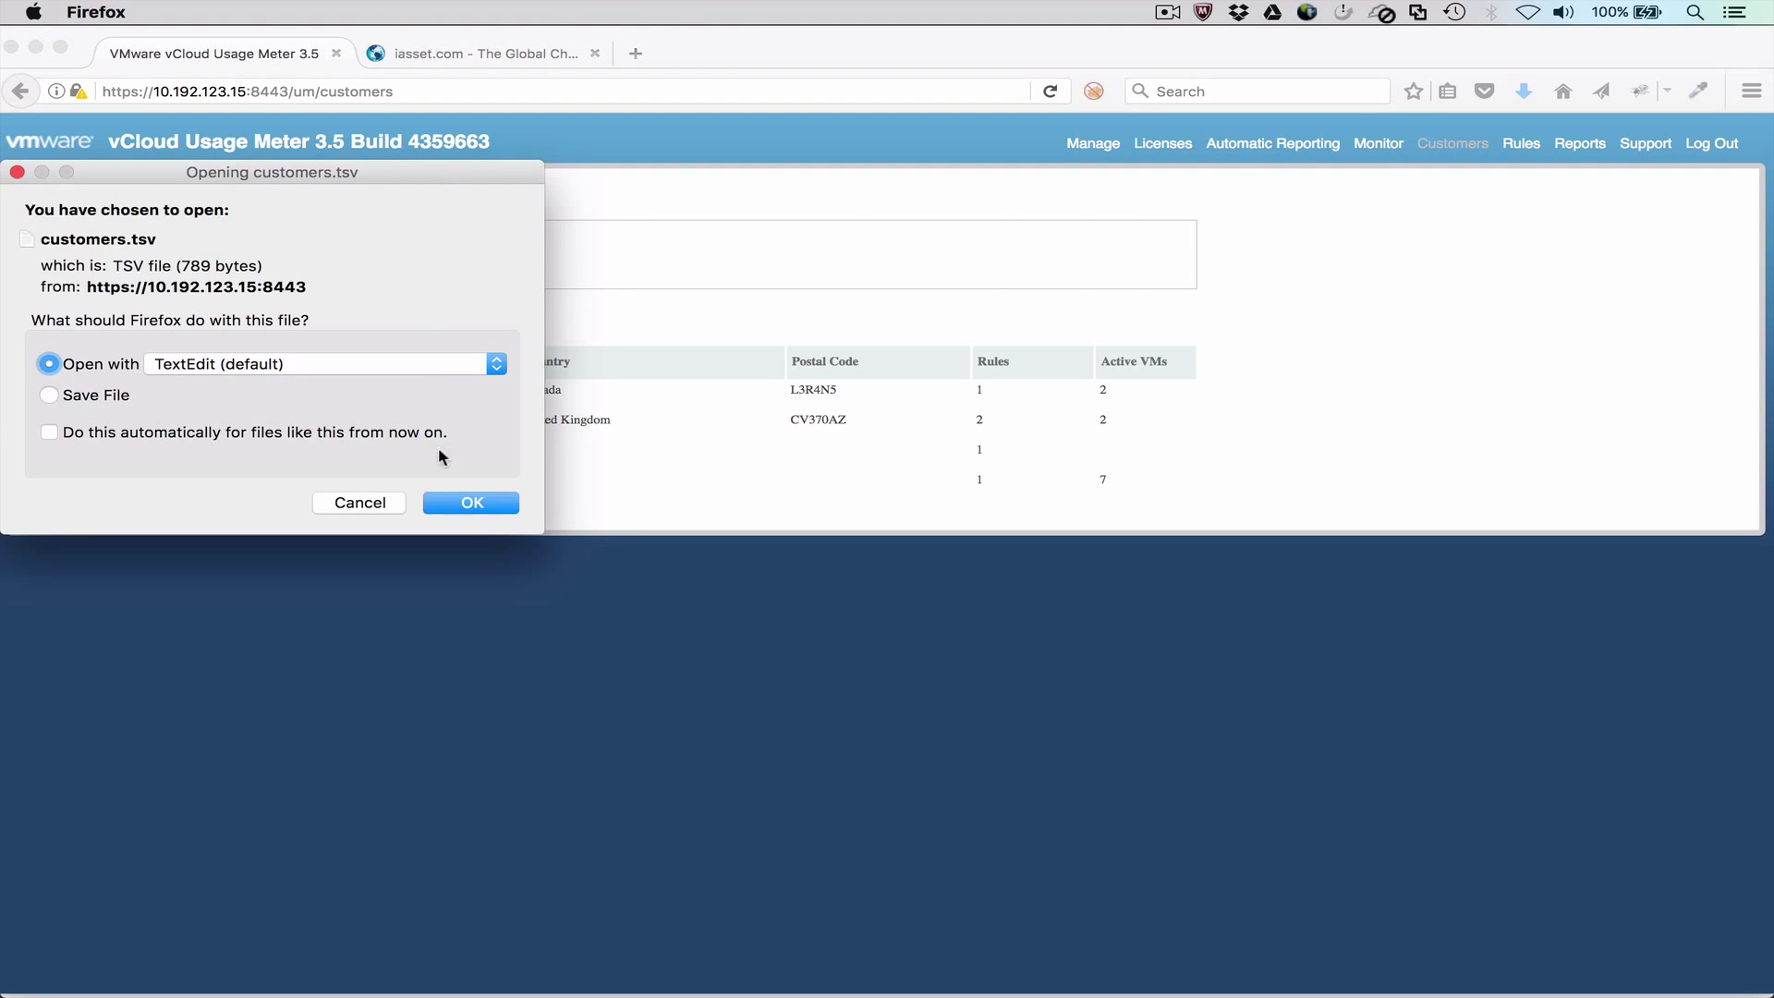
left_click(464, 504)
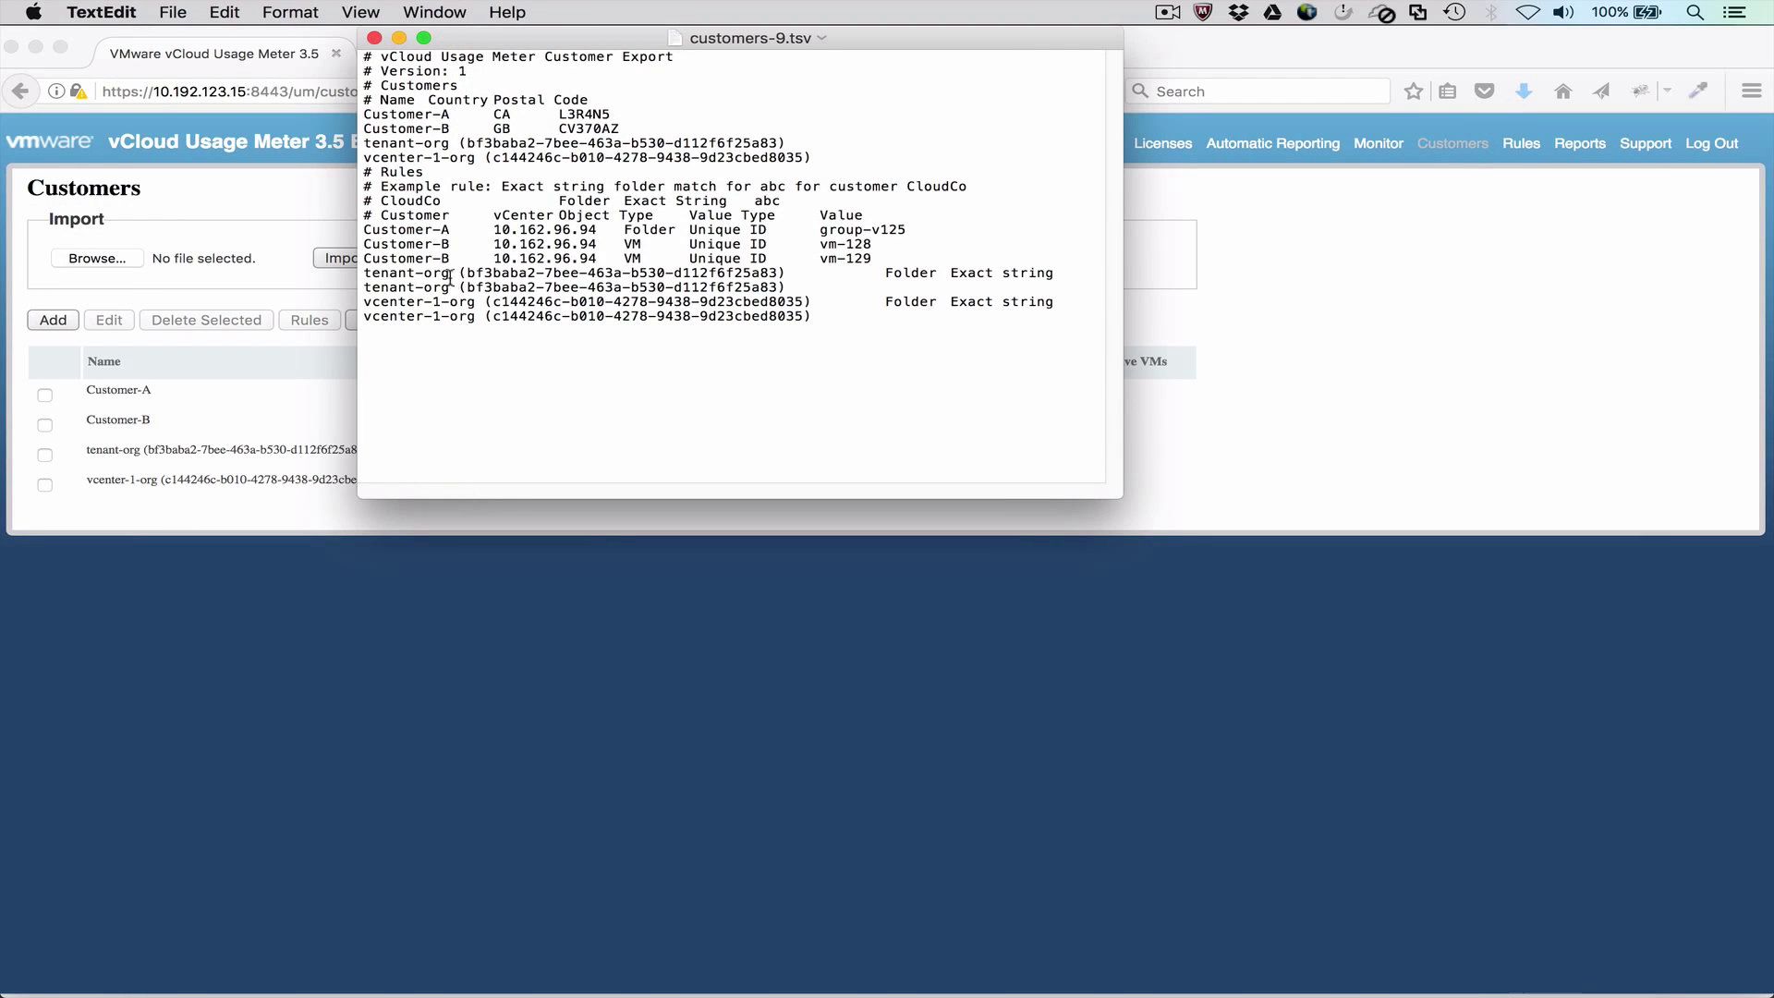
Step: Close the customers-9.tsv TextEdit window
left_click(374, 38)
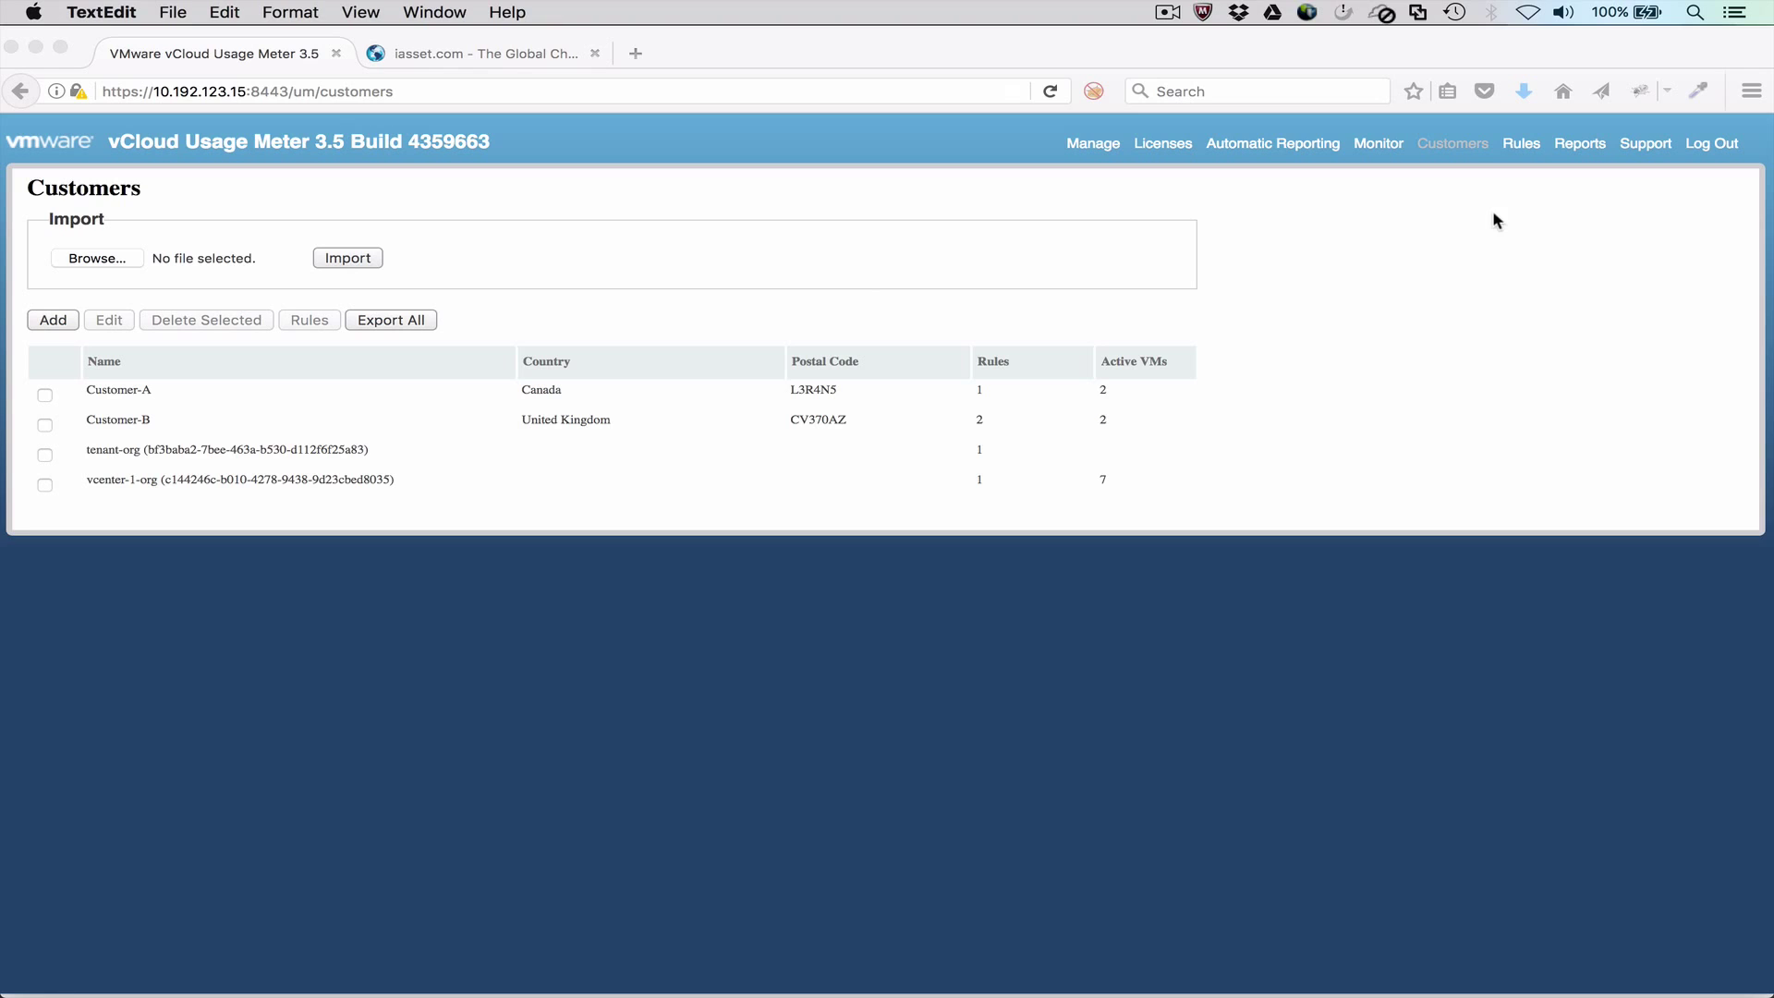
Step: Browse the December 2016 Customer Monthly Usage report: Customer-A 47 GB, Customer-B 23 GB vRAM
left_click(1587, 148)
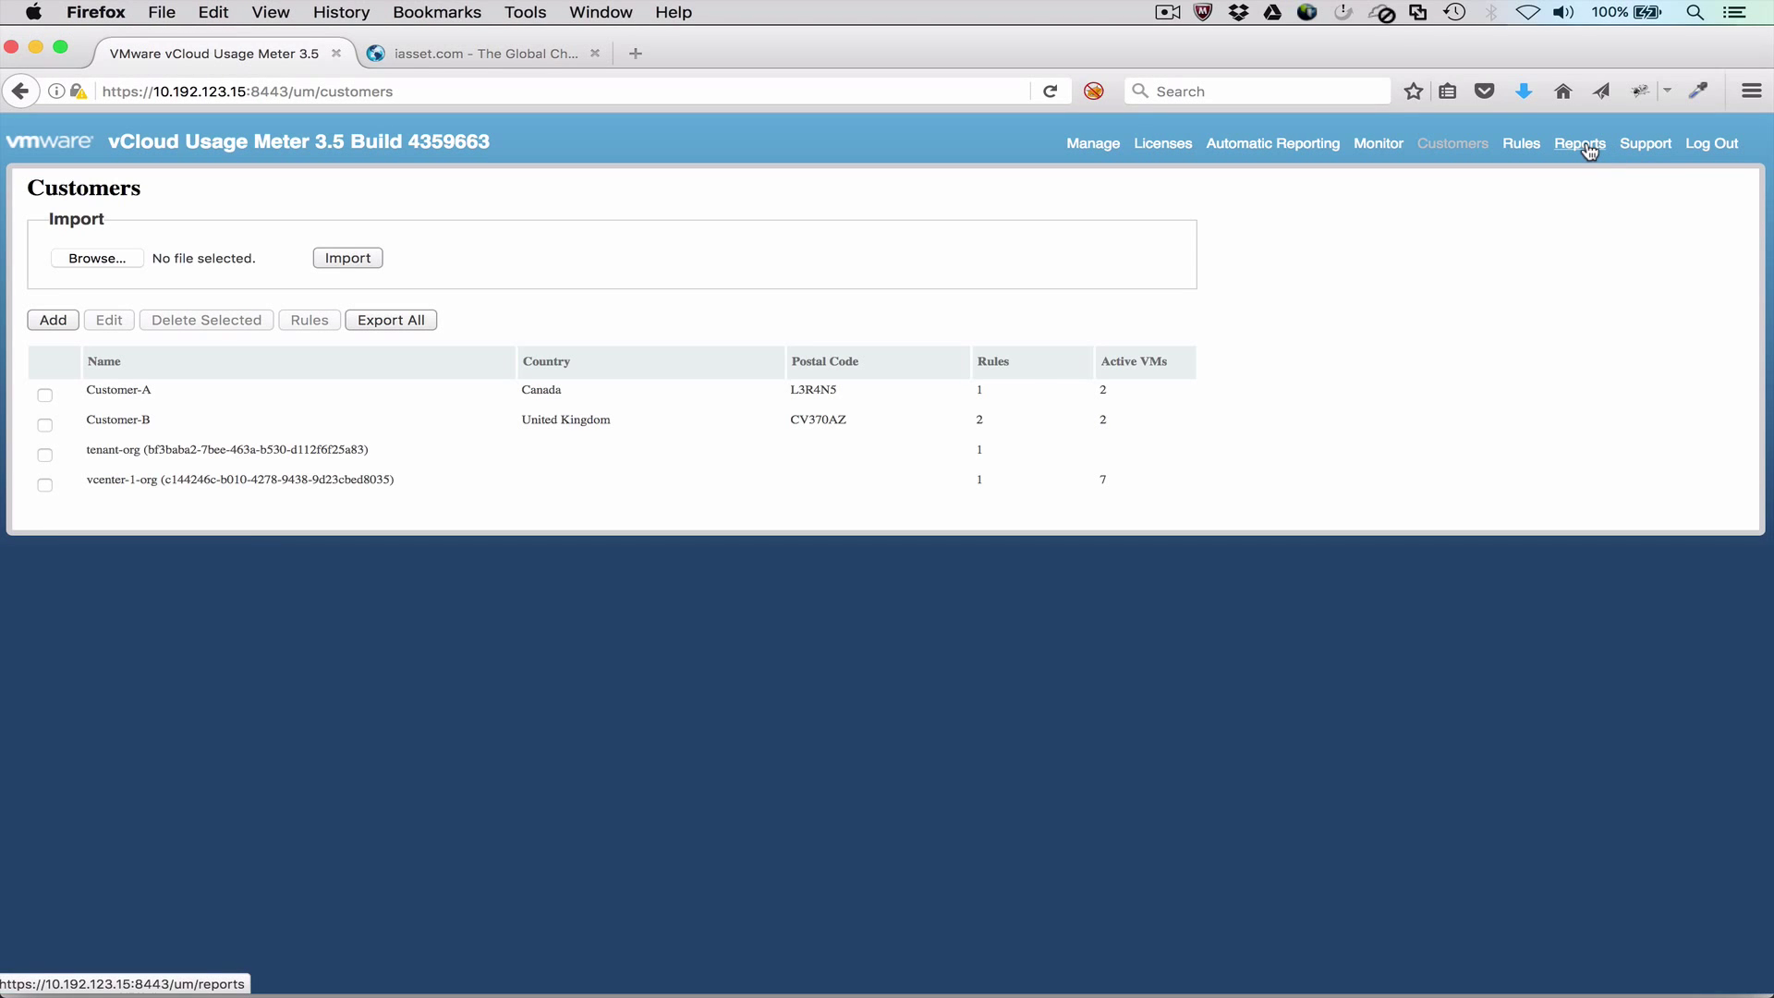
left_click(1587, 148)
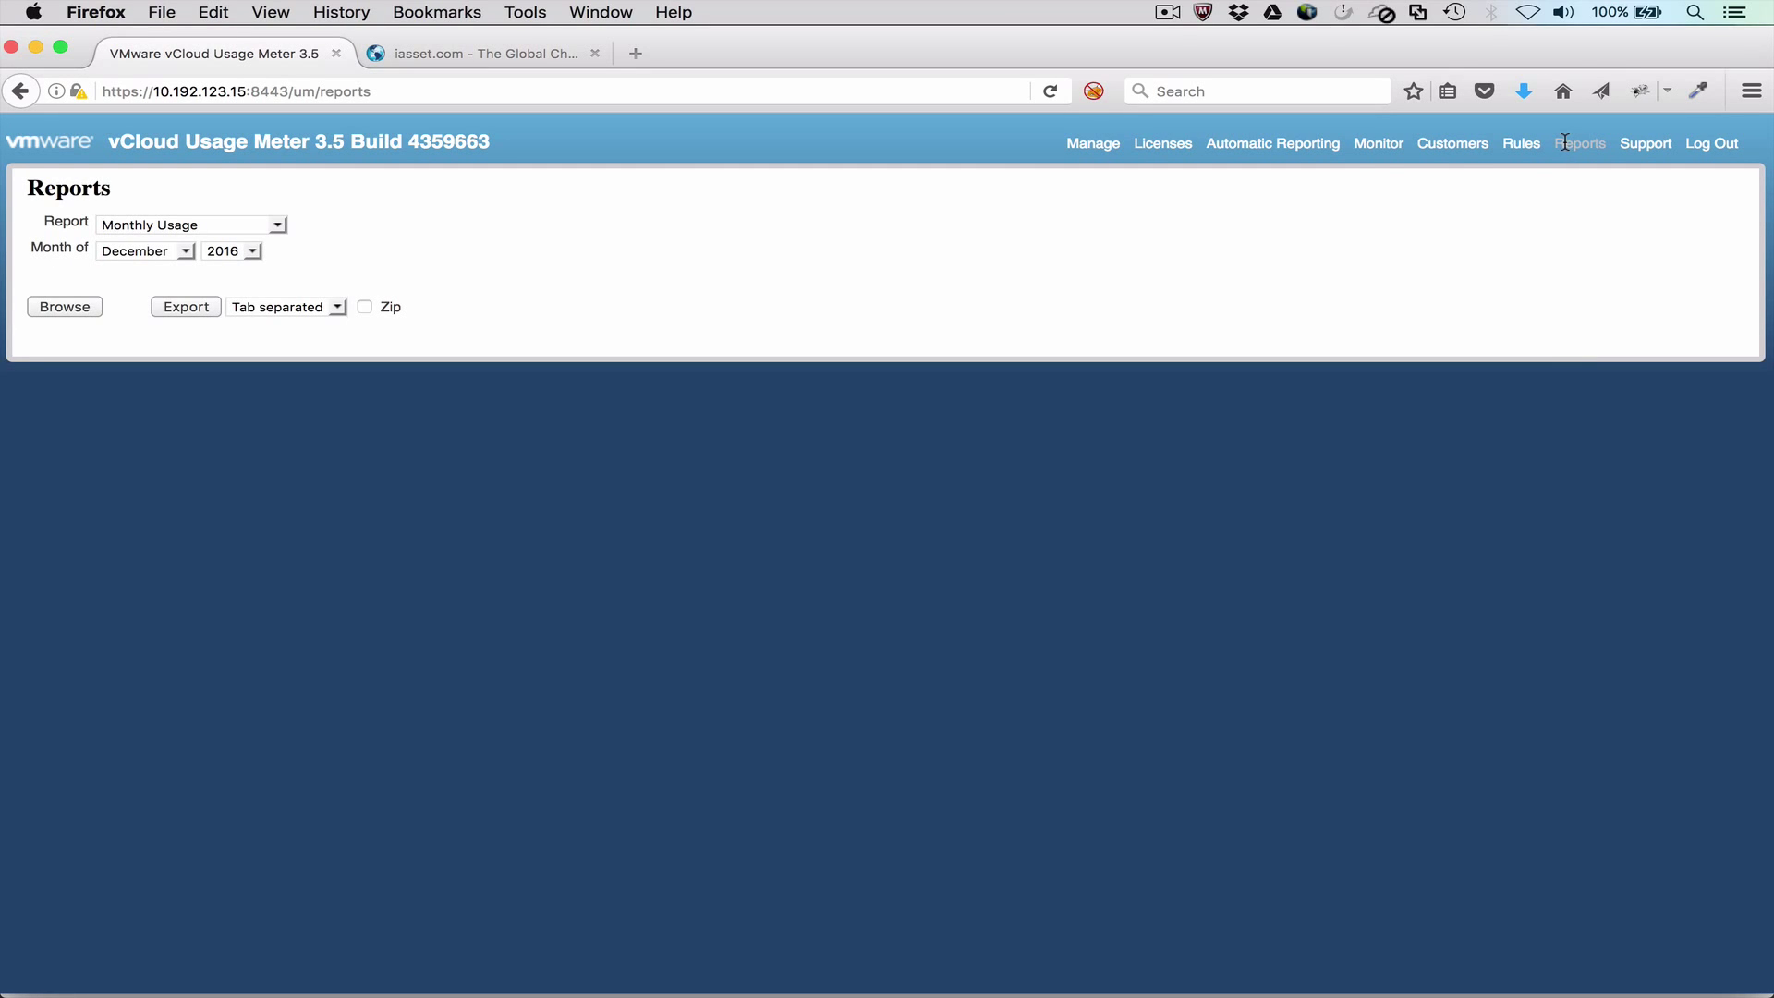
left_click(277, 225)
left_click(264, 257)
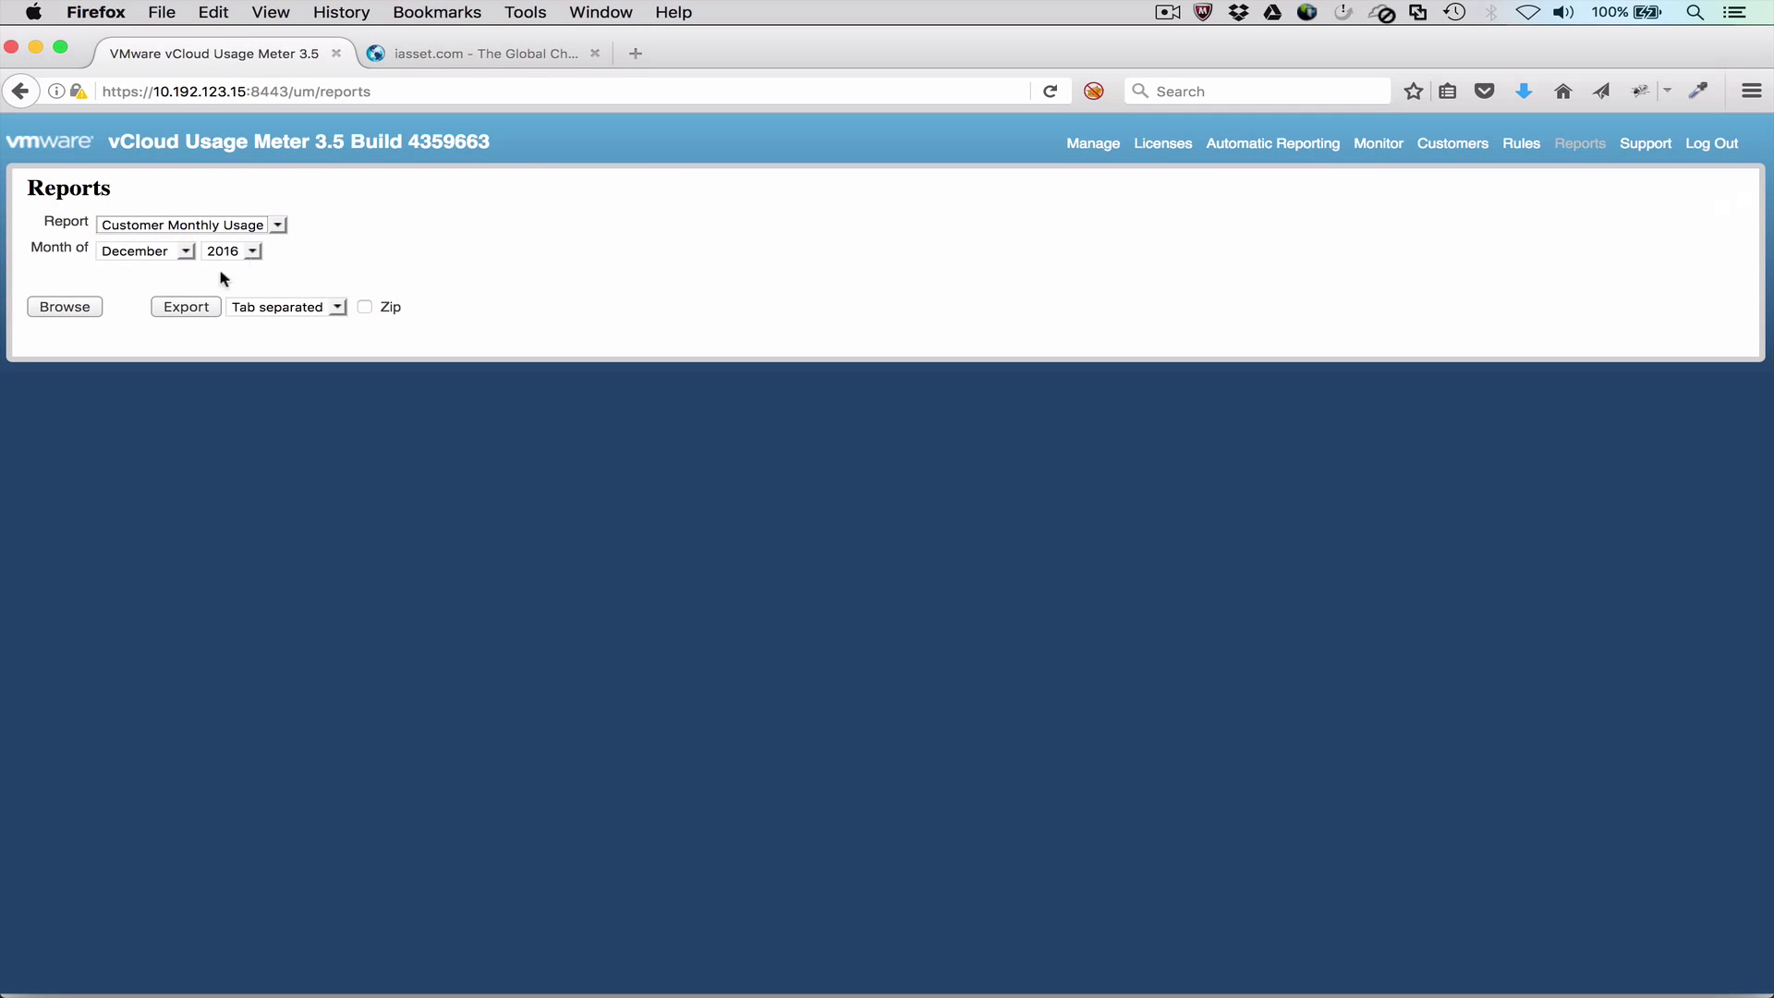
left_click(82, 309)
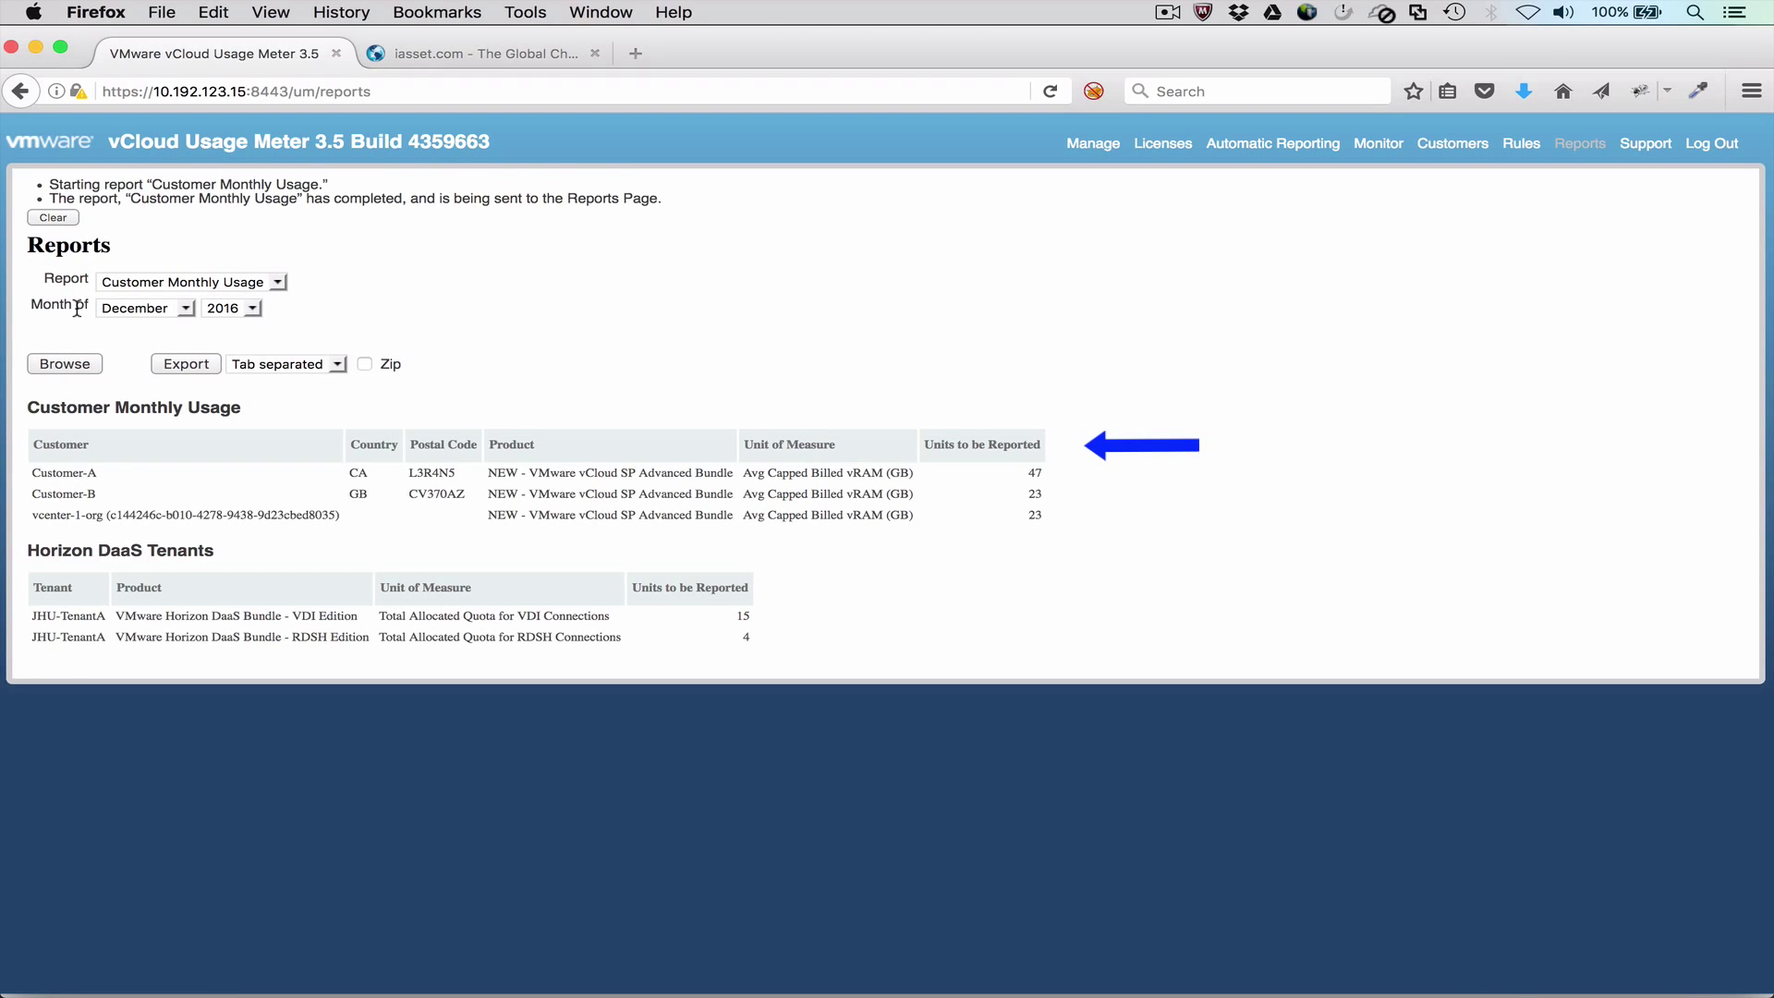
left_click(78, 313)
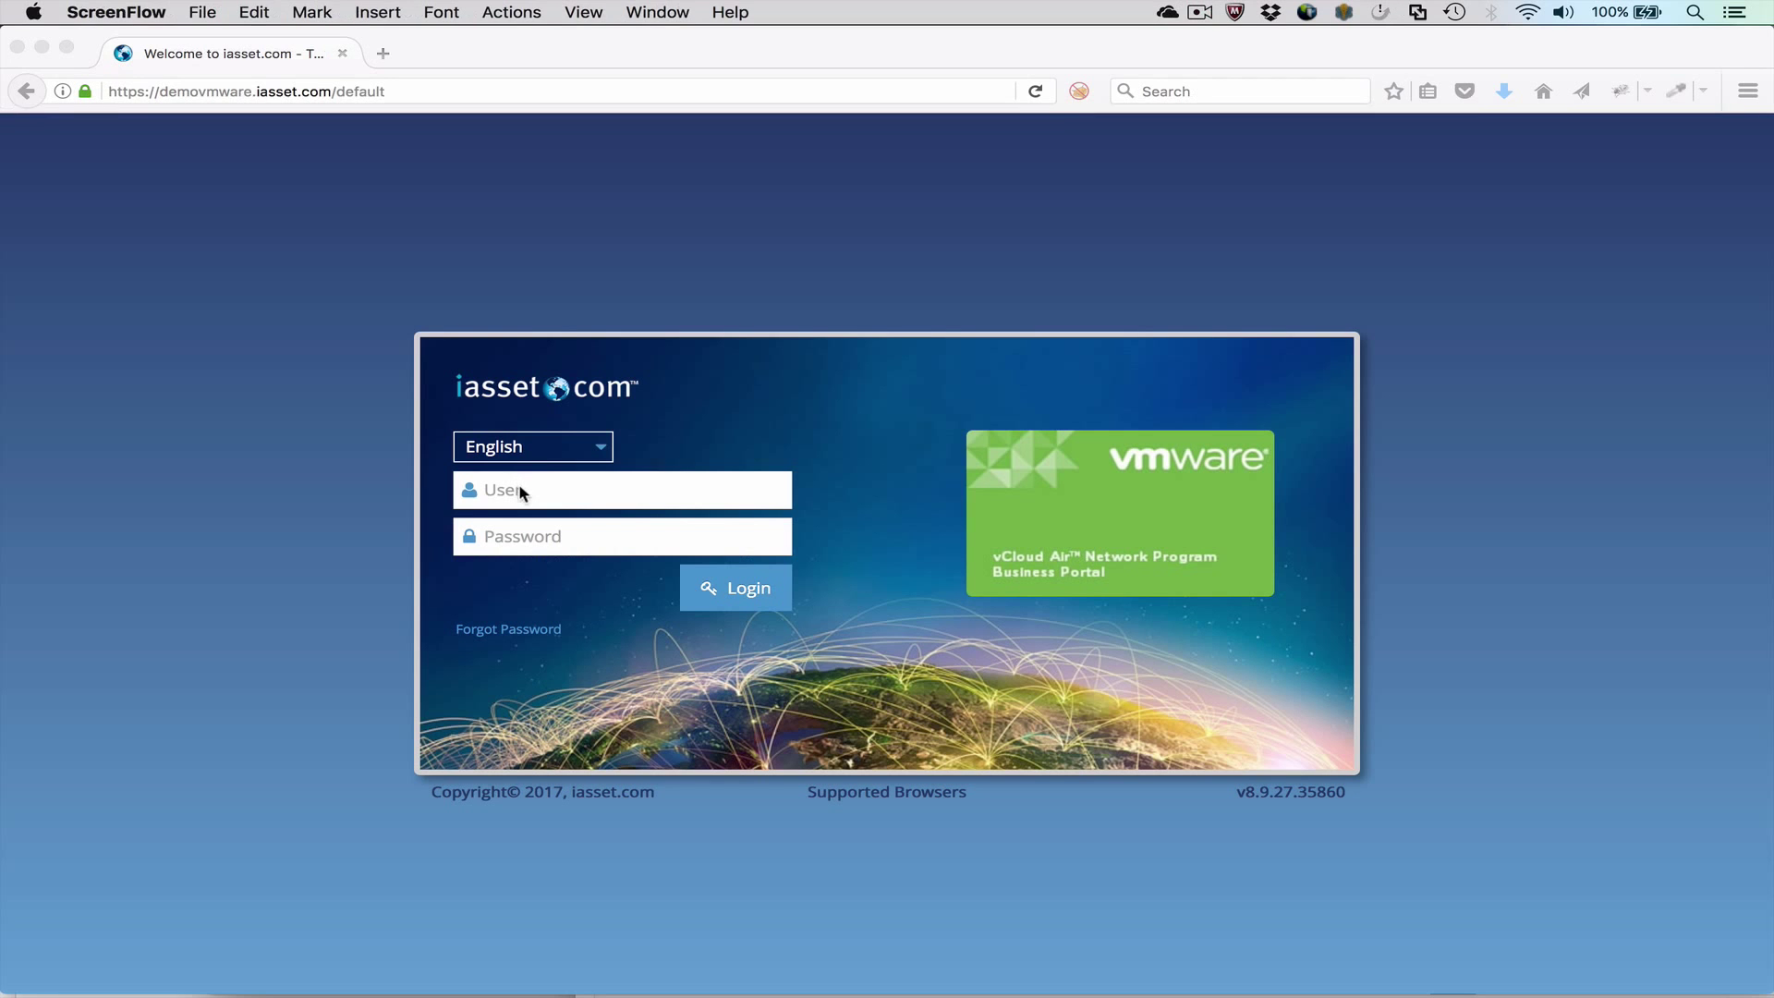
Step: Sign in to the iasset.com Business Portal with the provider account username and password
left_click(521, 488)
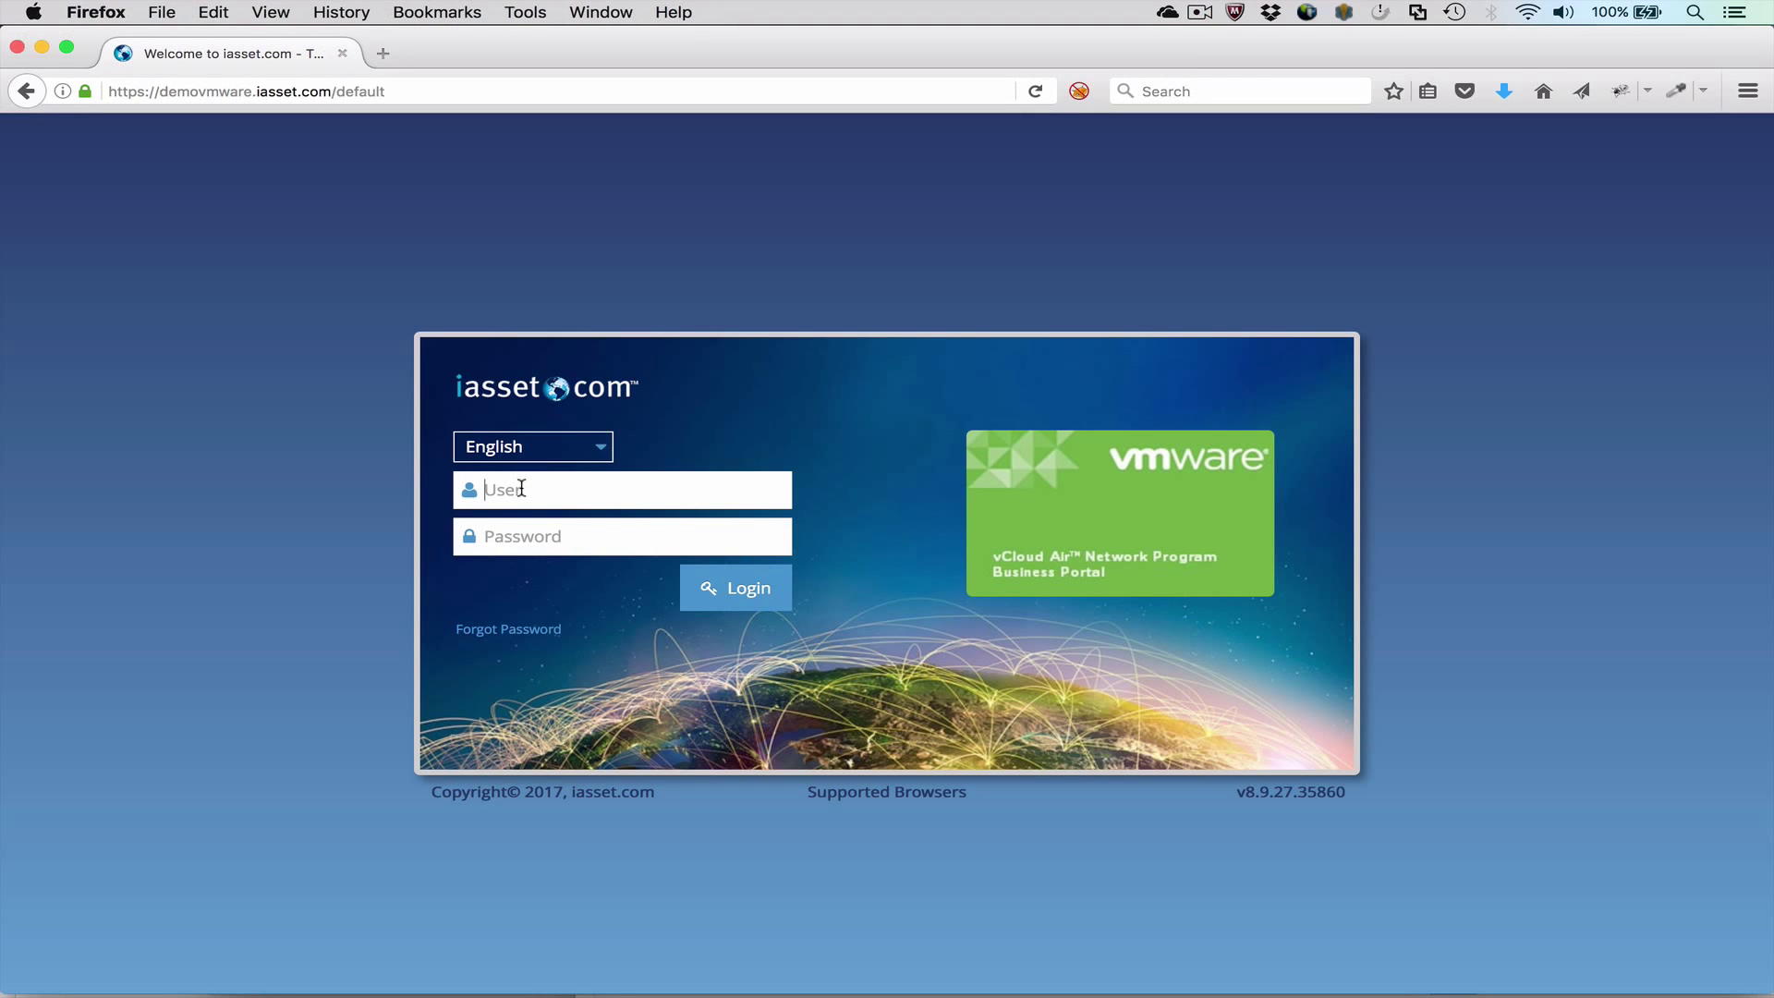
type("providerABC")
key("Tab")
type("*****")
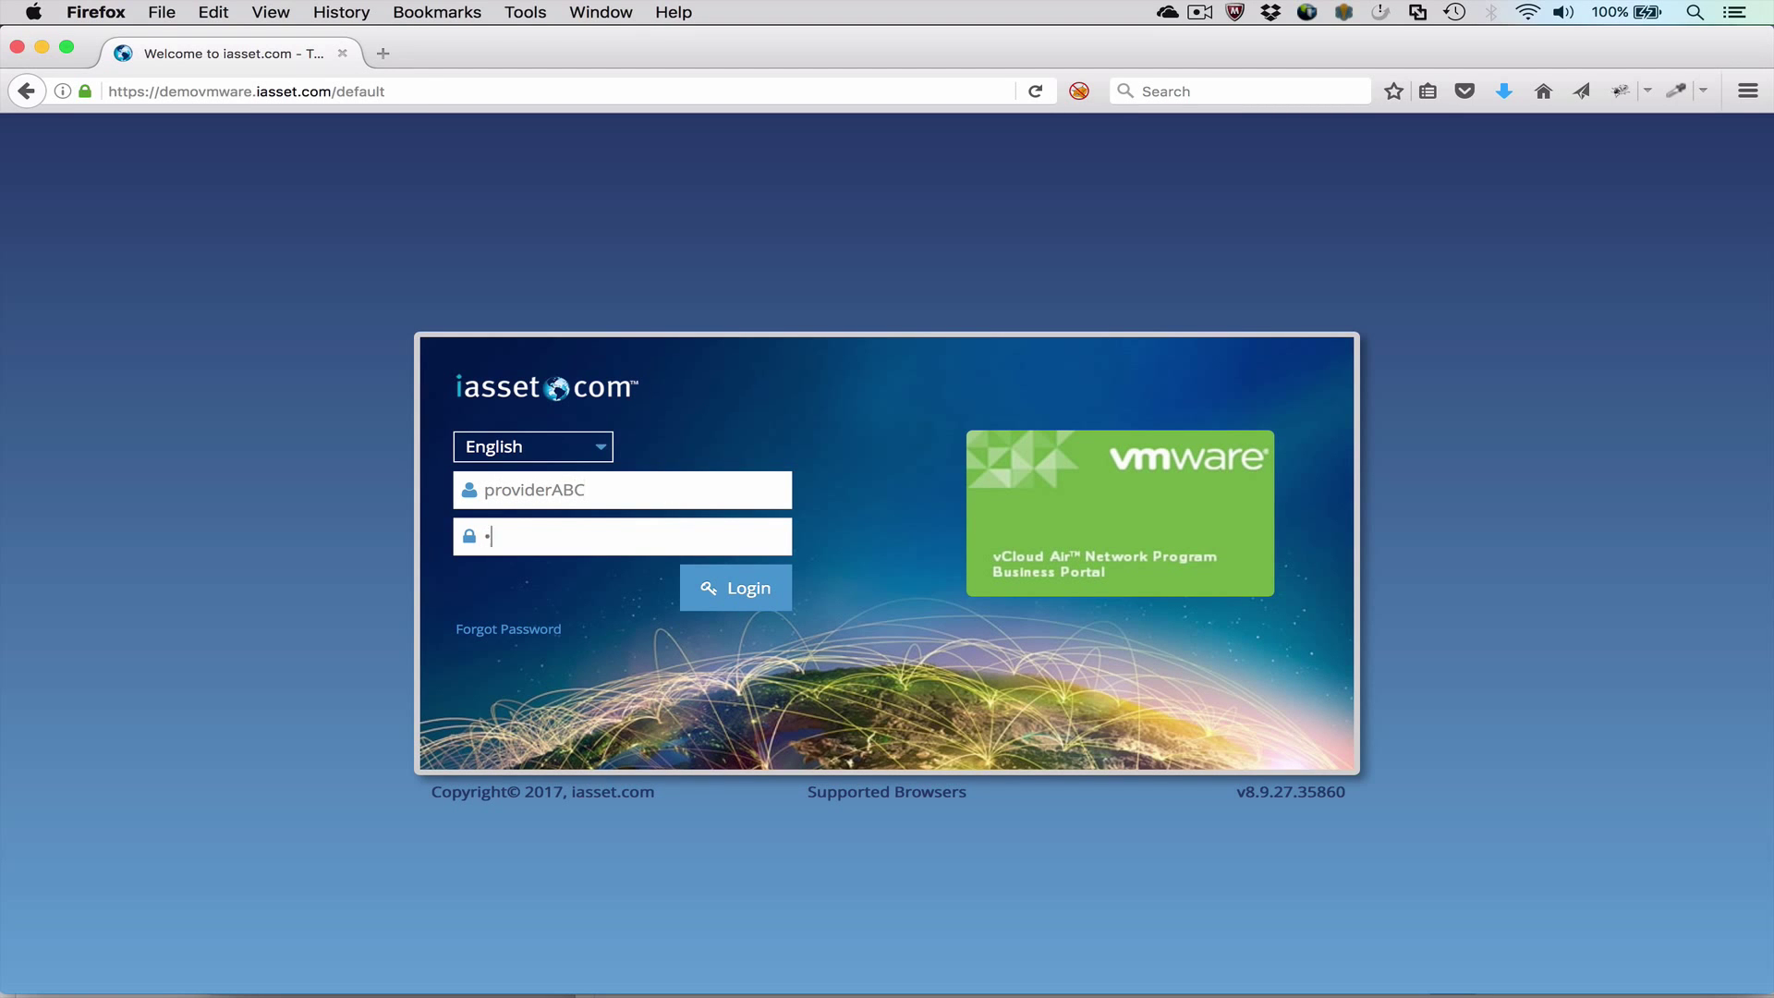
type("***")
left_click(744, 592)
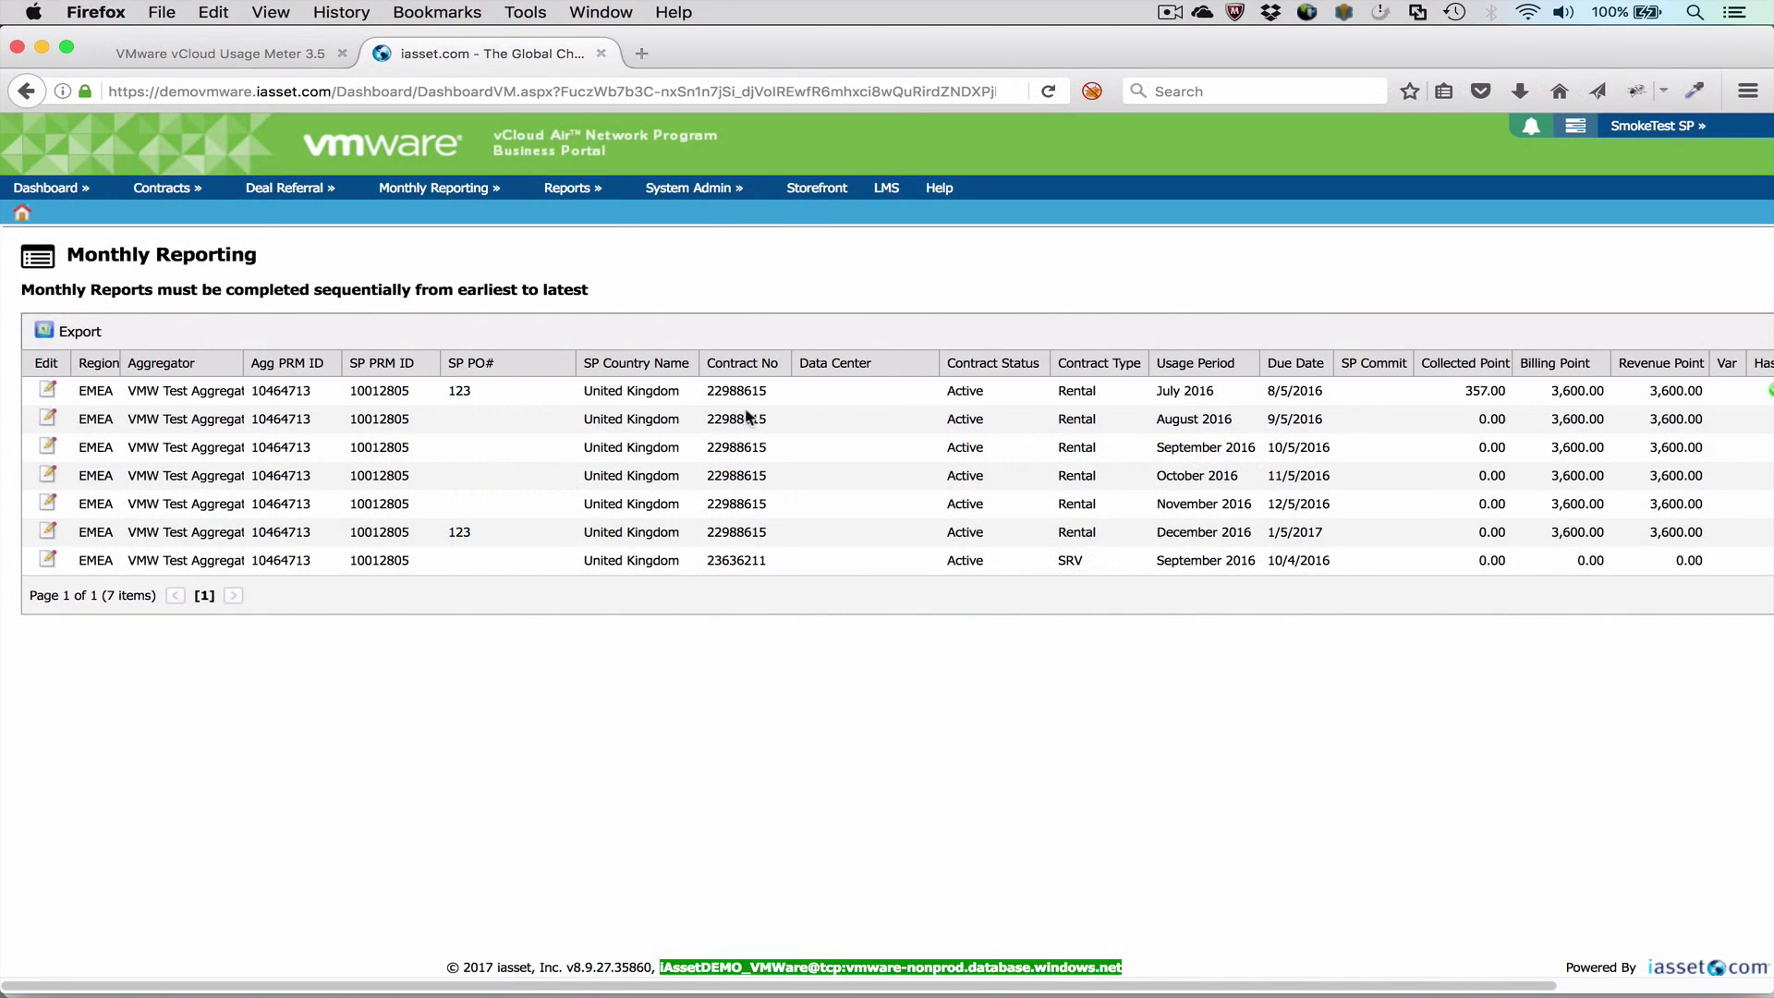
Step: Give end user Customer-A a Canada business address with postcode, matching shipping address, and save
mouse_move(688, 188)
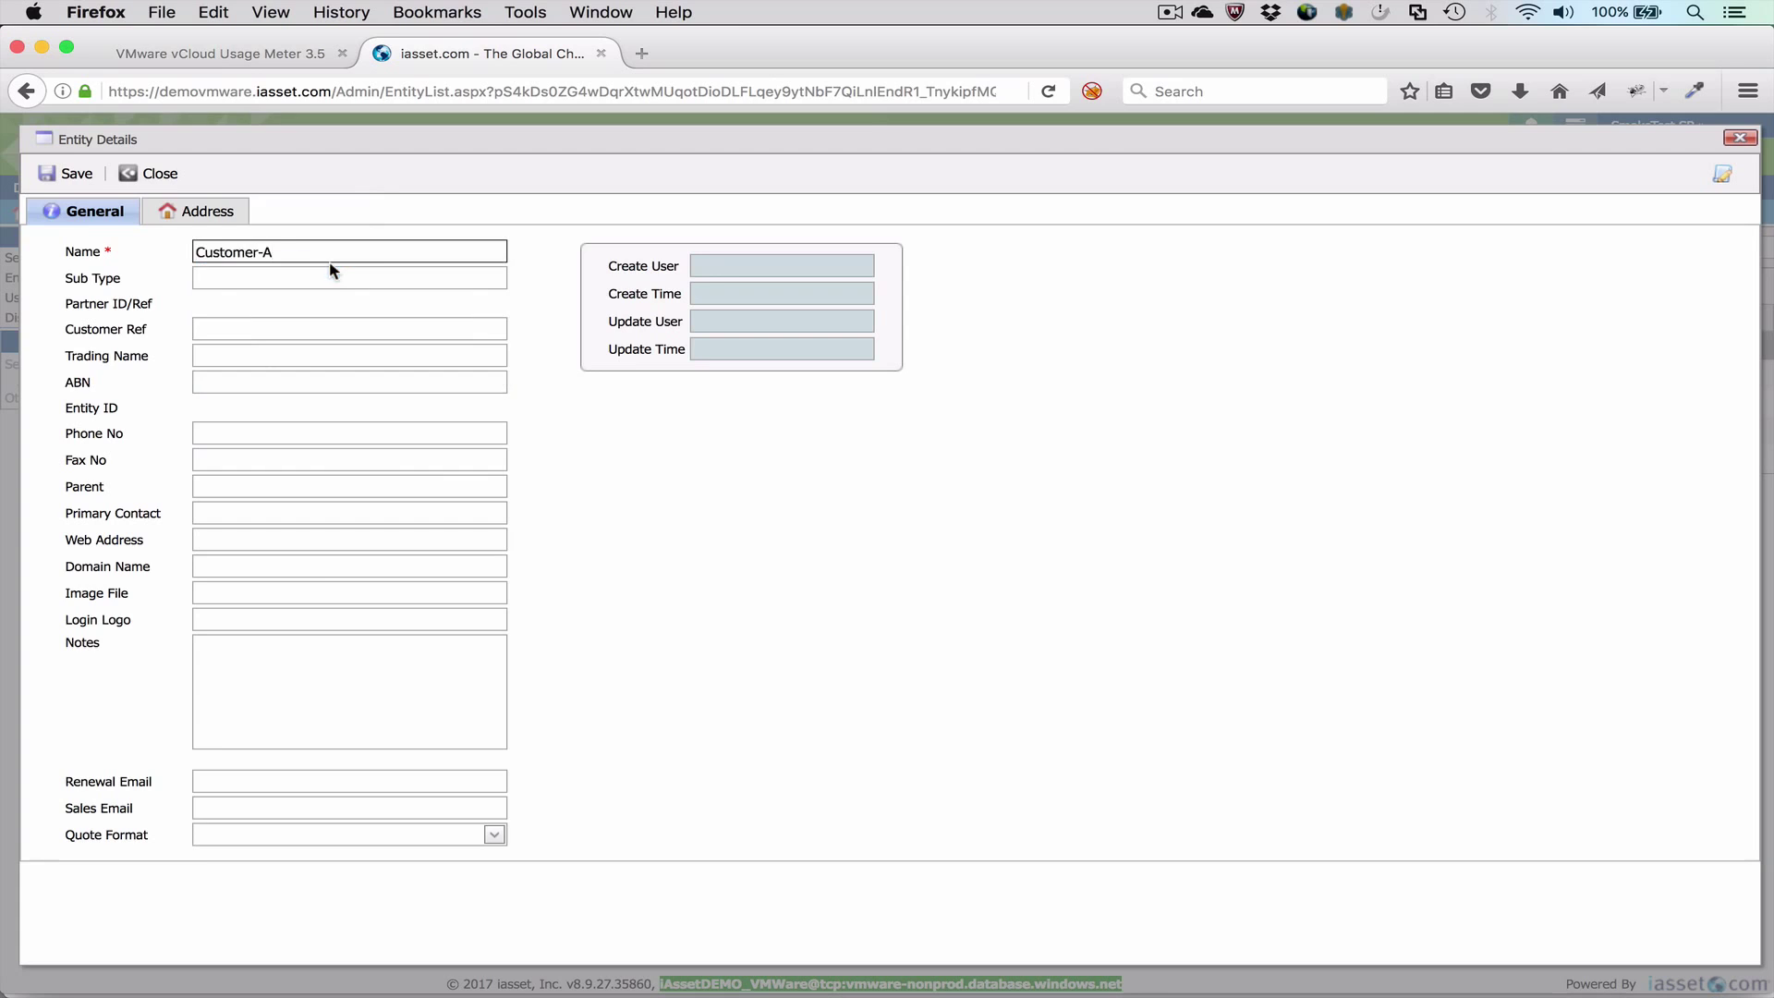
left_click(207, 212)
left_click(235, 487)
left_click(166, 517)
left_click(468, 487)
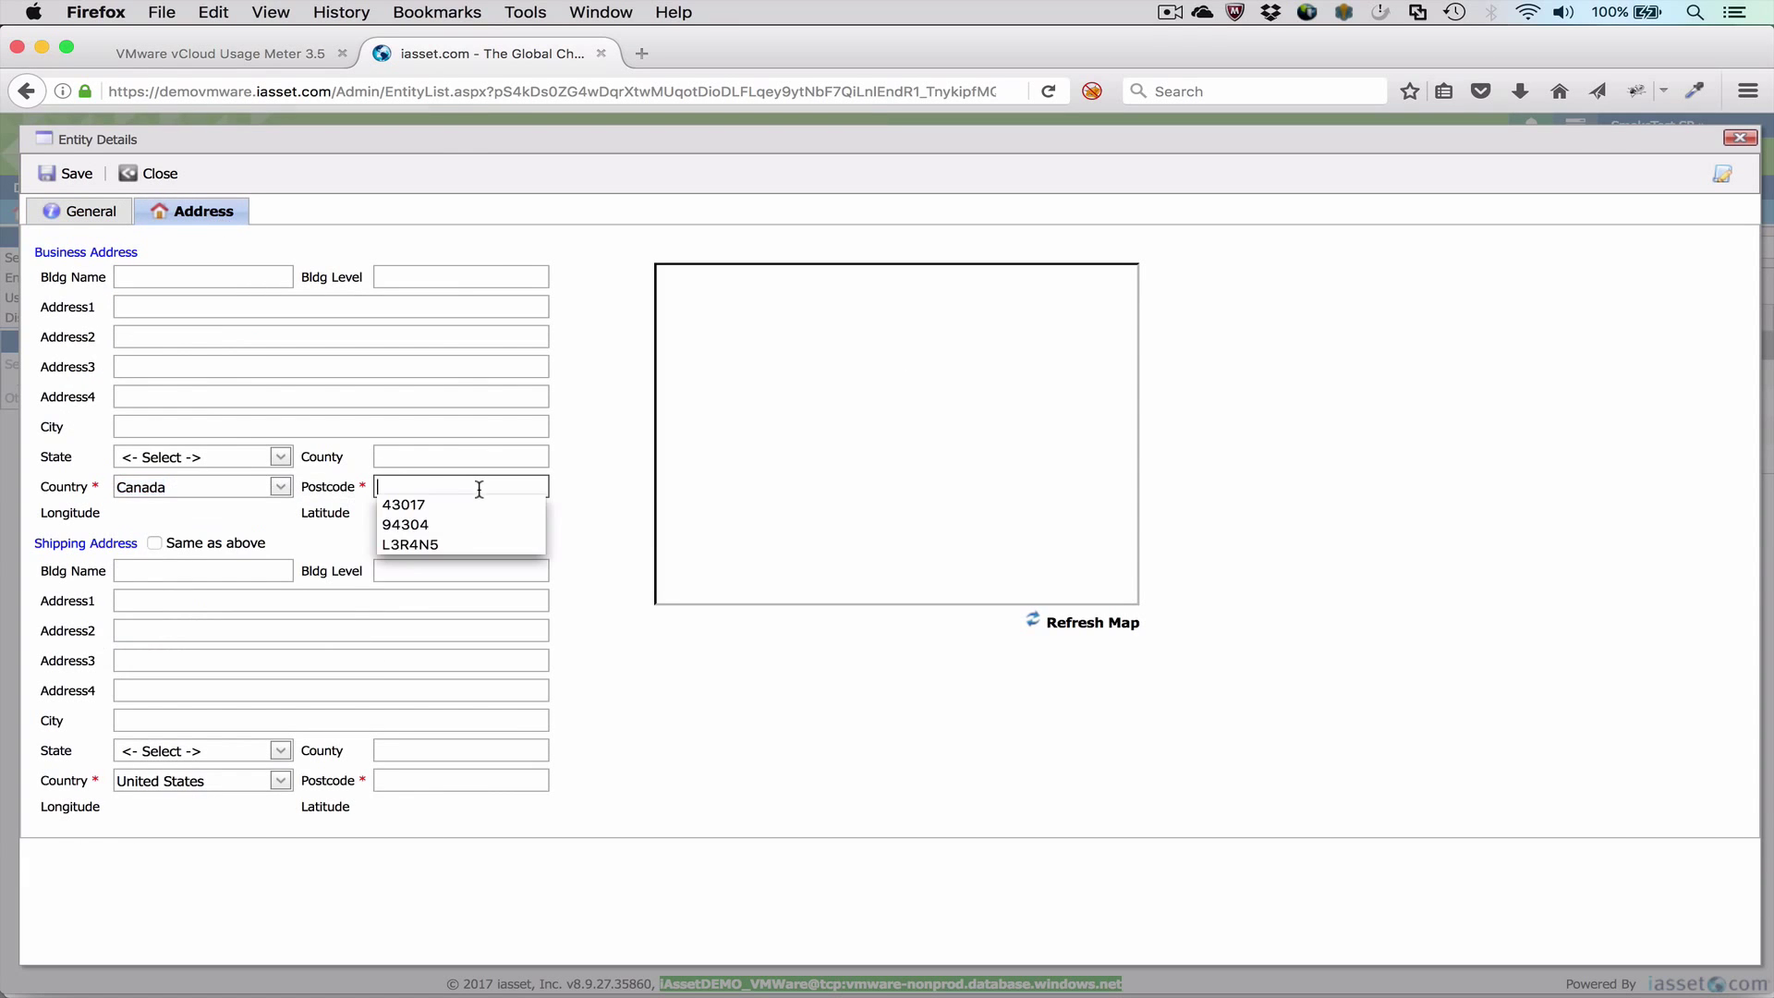
left_click(452, 544)
left_click(154, 543)
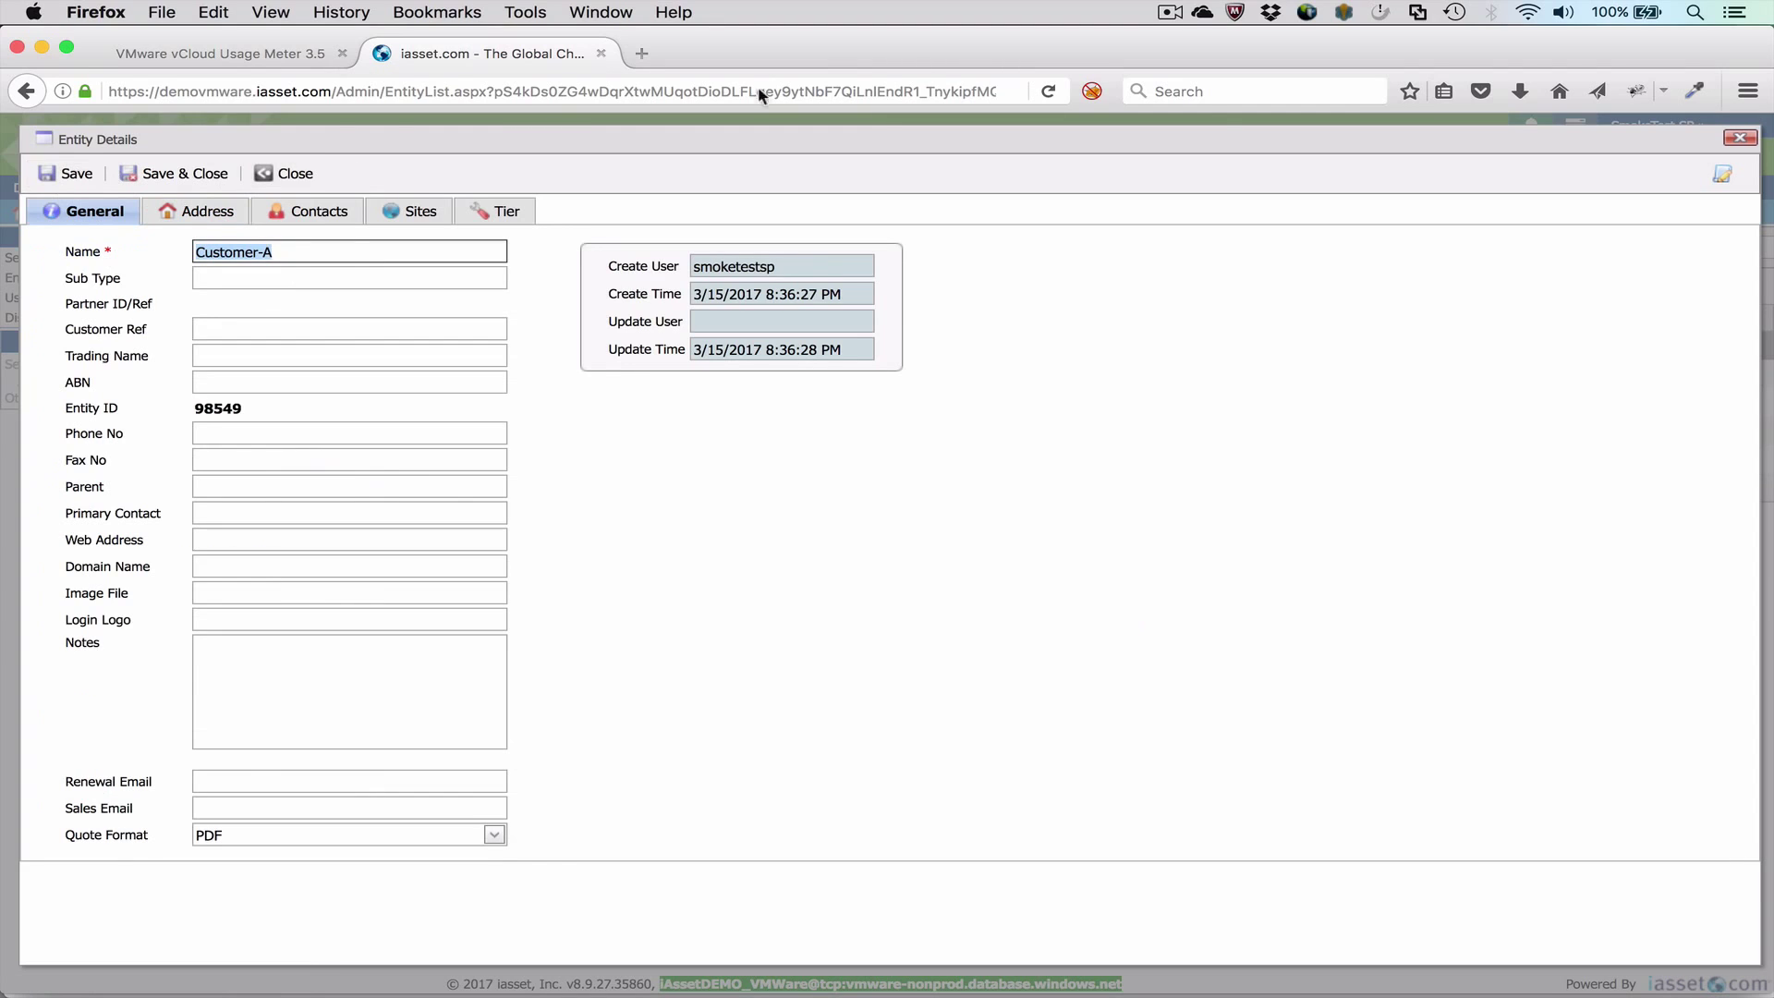
left_click(1740, 138)
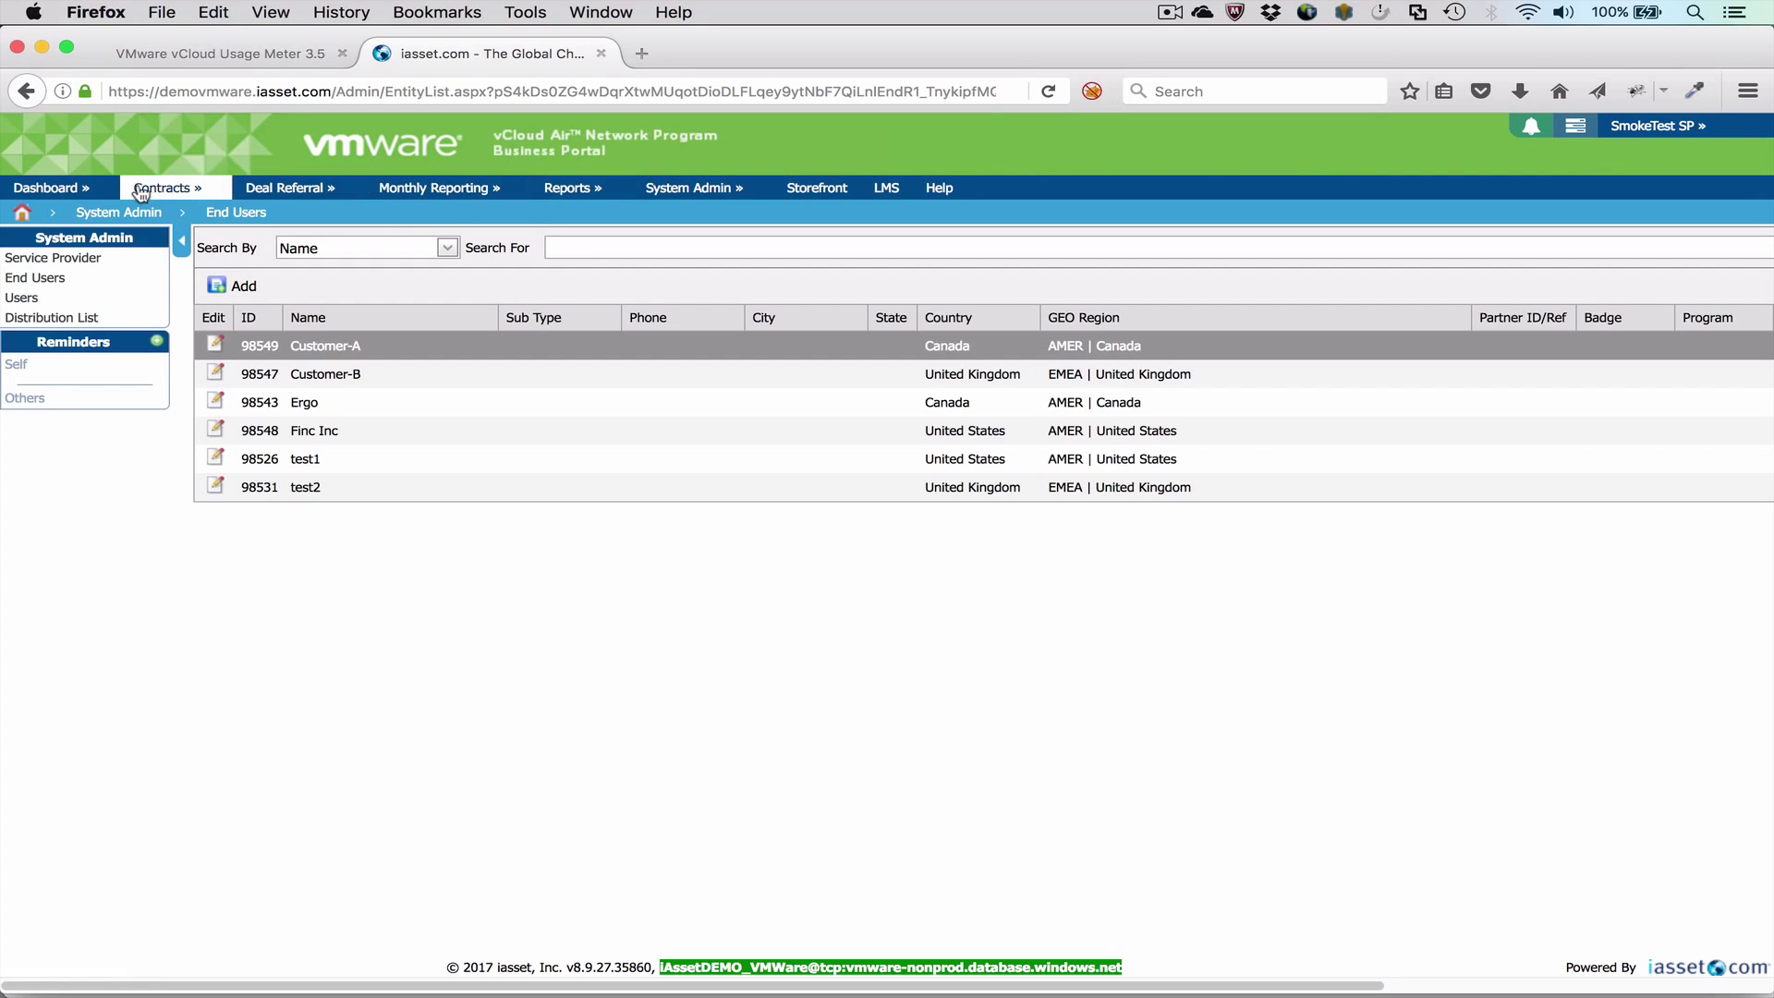
Step: Enter 103 utilised units for VCL-SP-ADV-C in the December 2016 usage report and continue
left_click(74, 210)
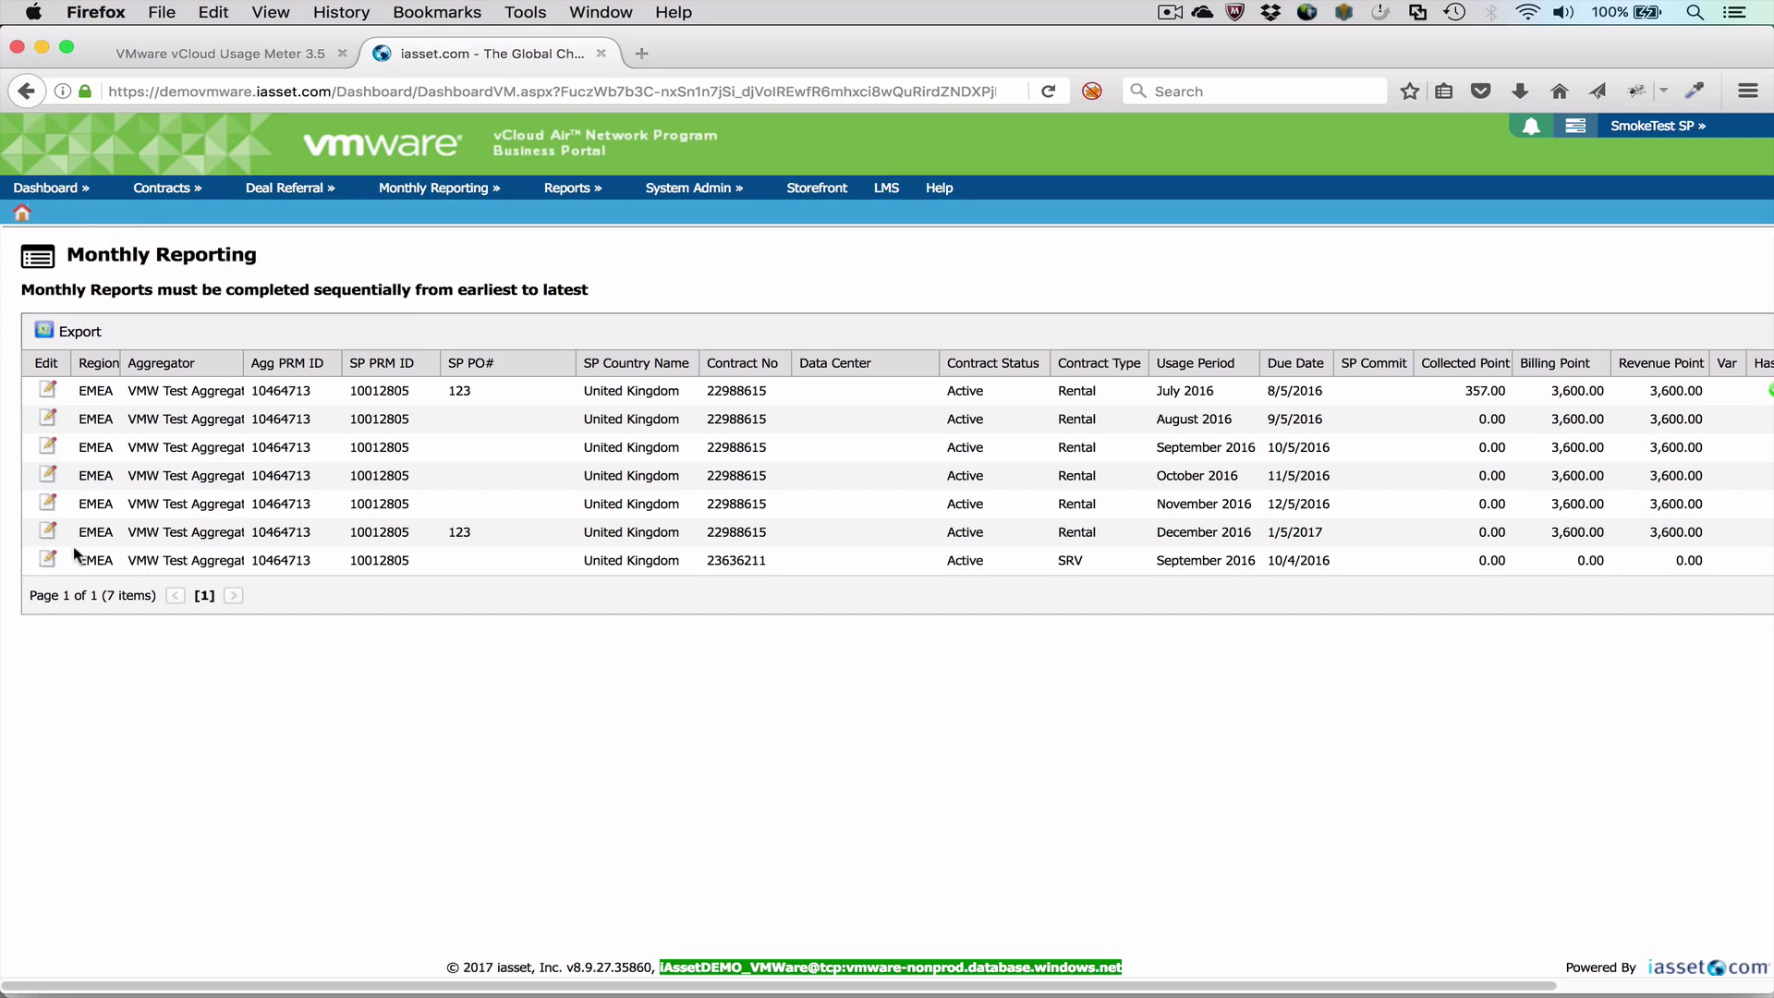
left_click(49, 532)
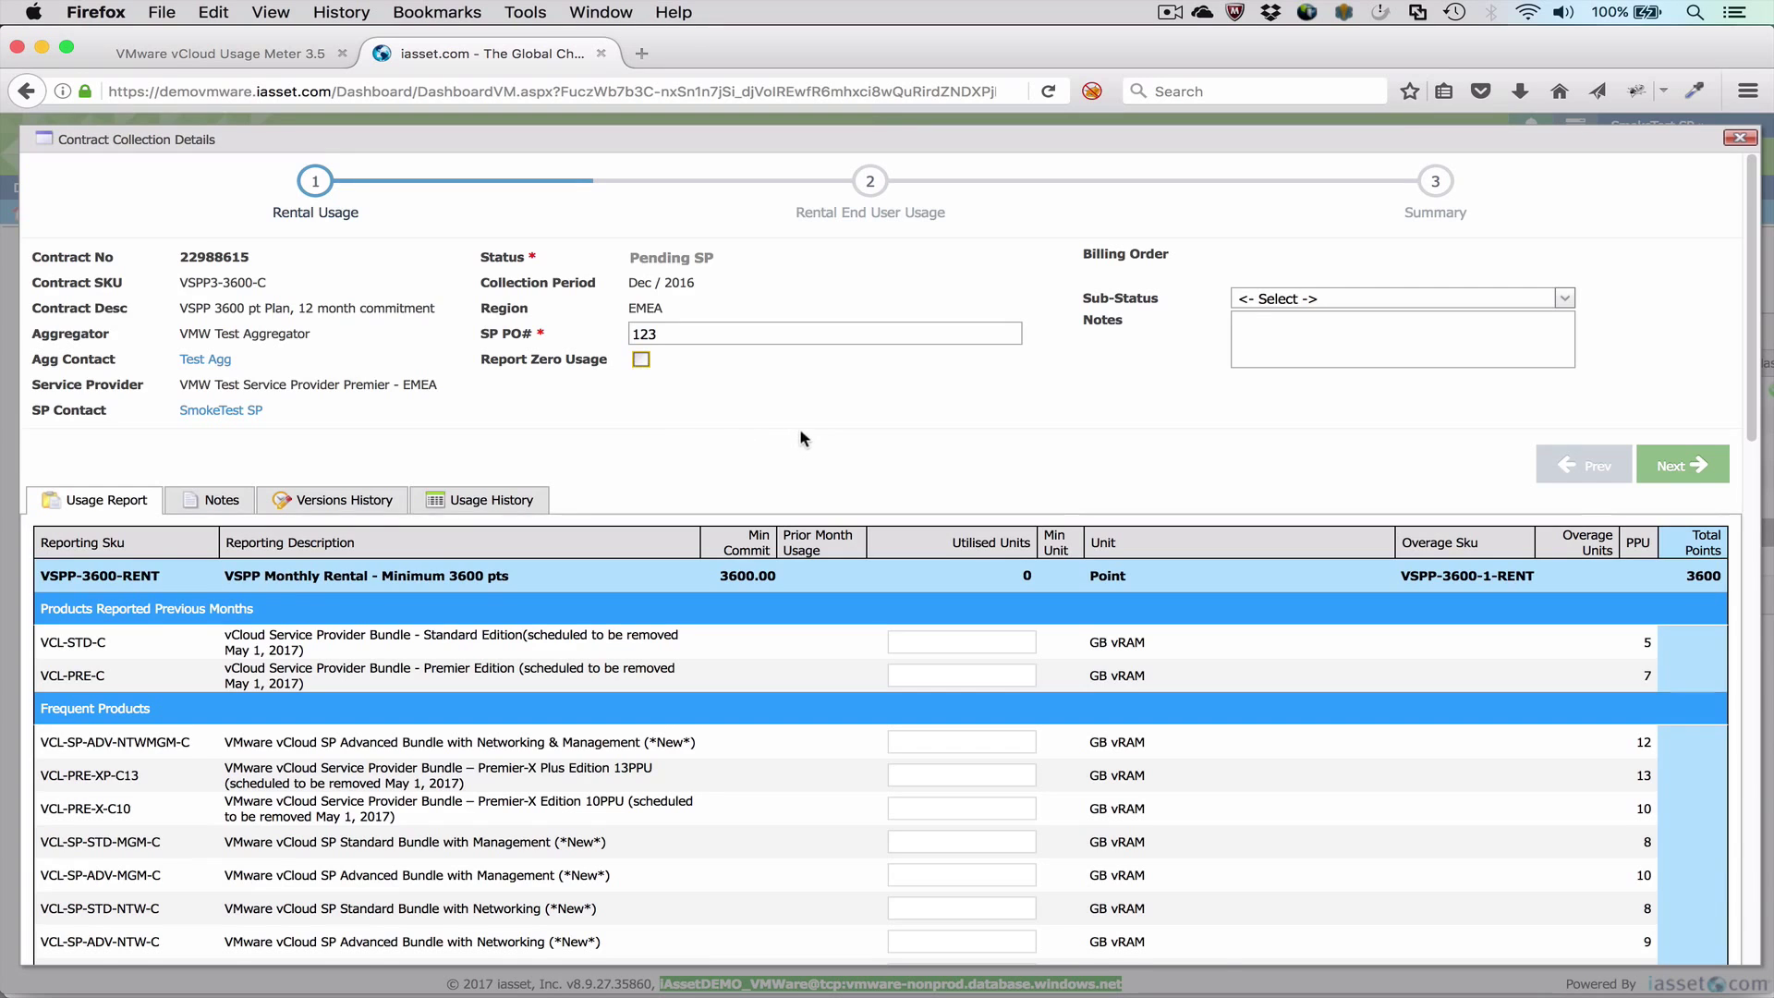
scroll(800, 428, "down", 1)
scroll(800, 412, "down", 4)
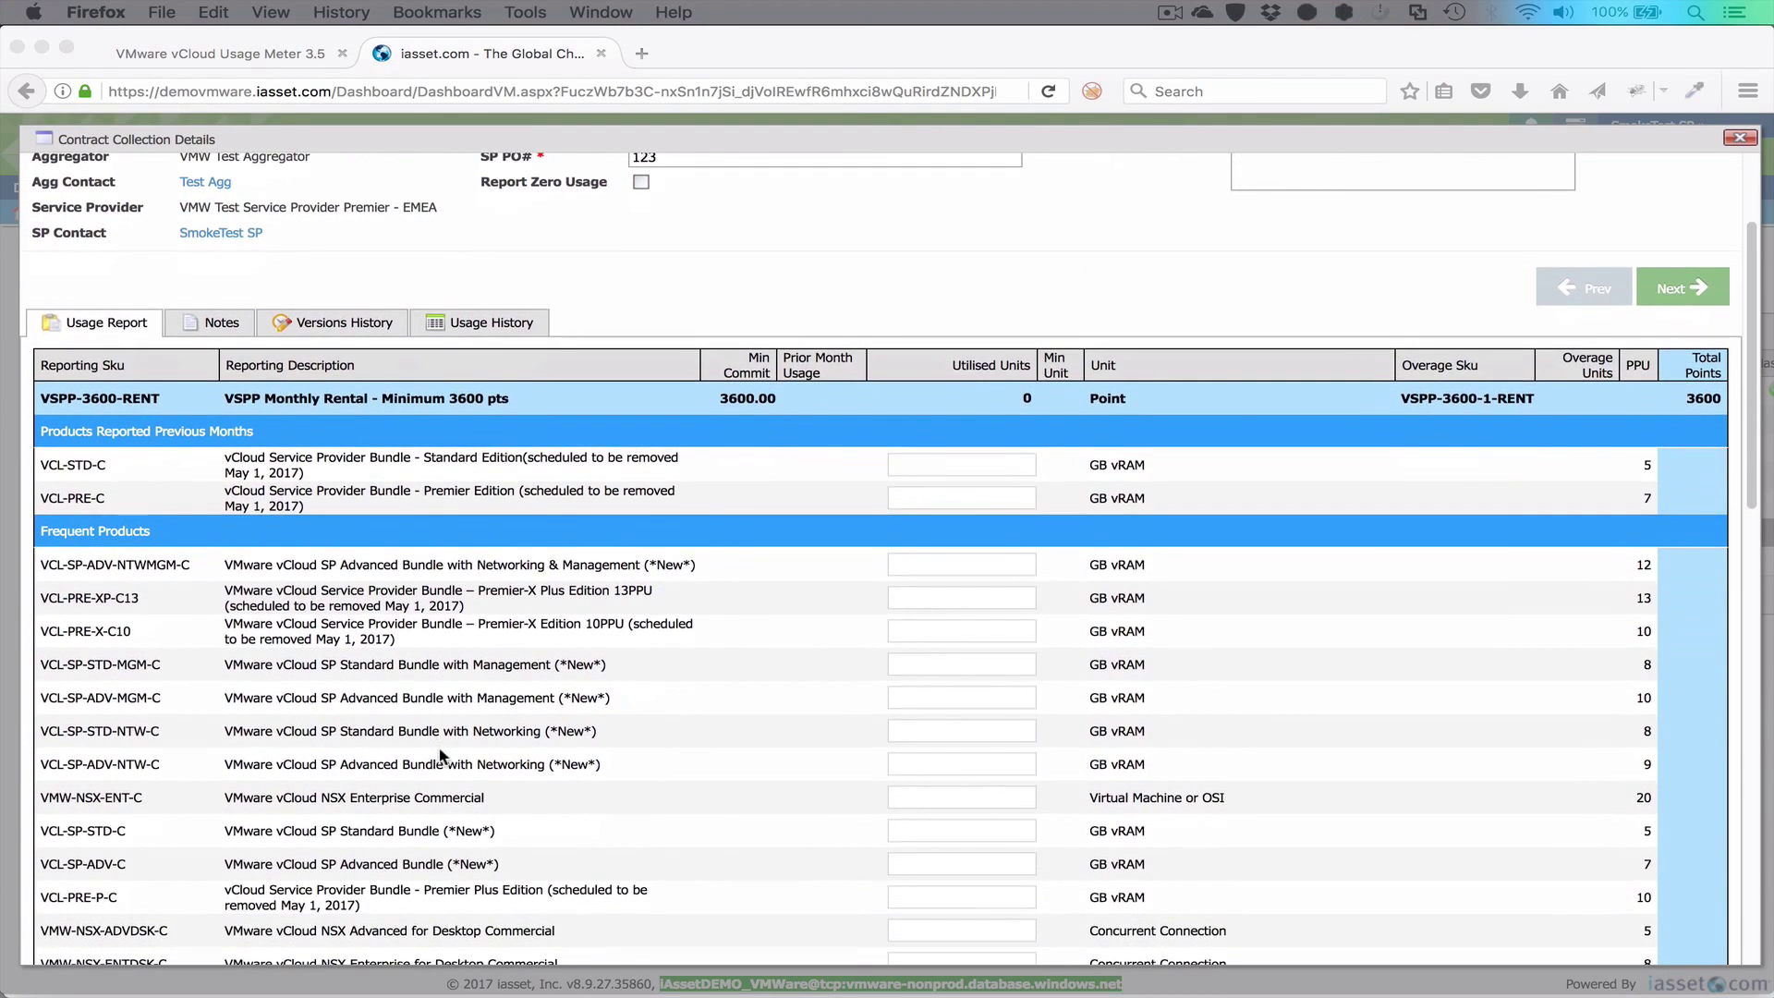
left_click(949, 865)
type("10")
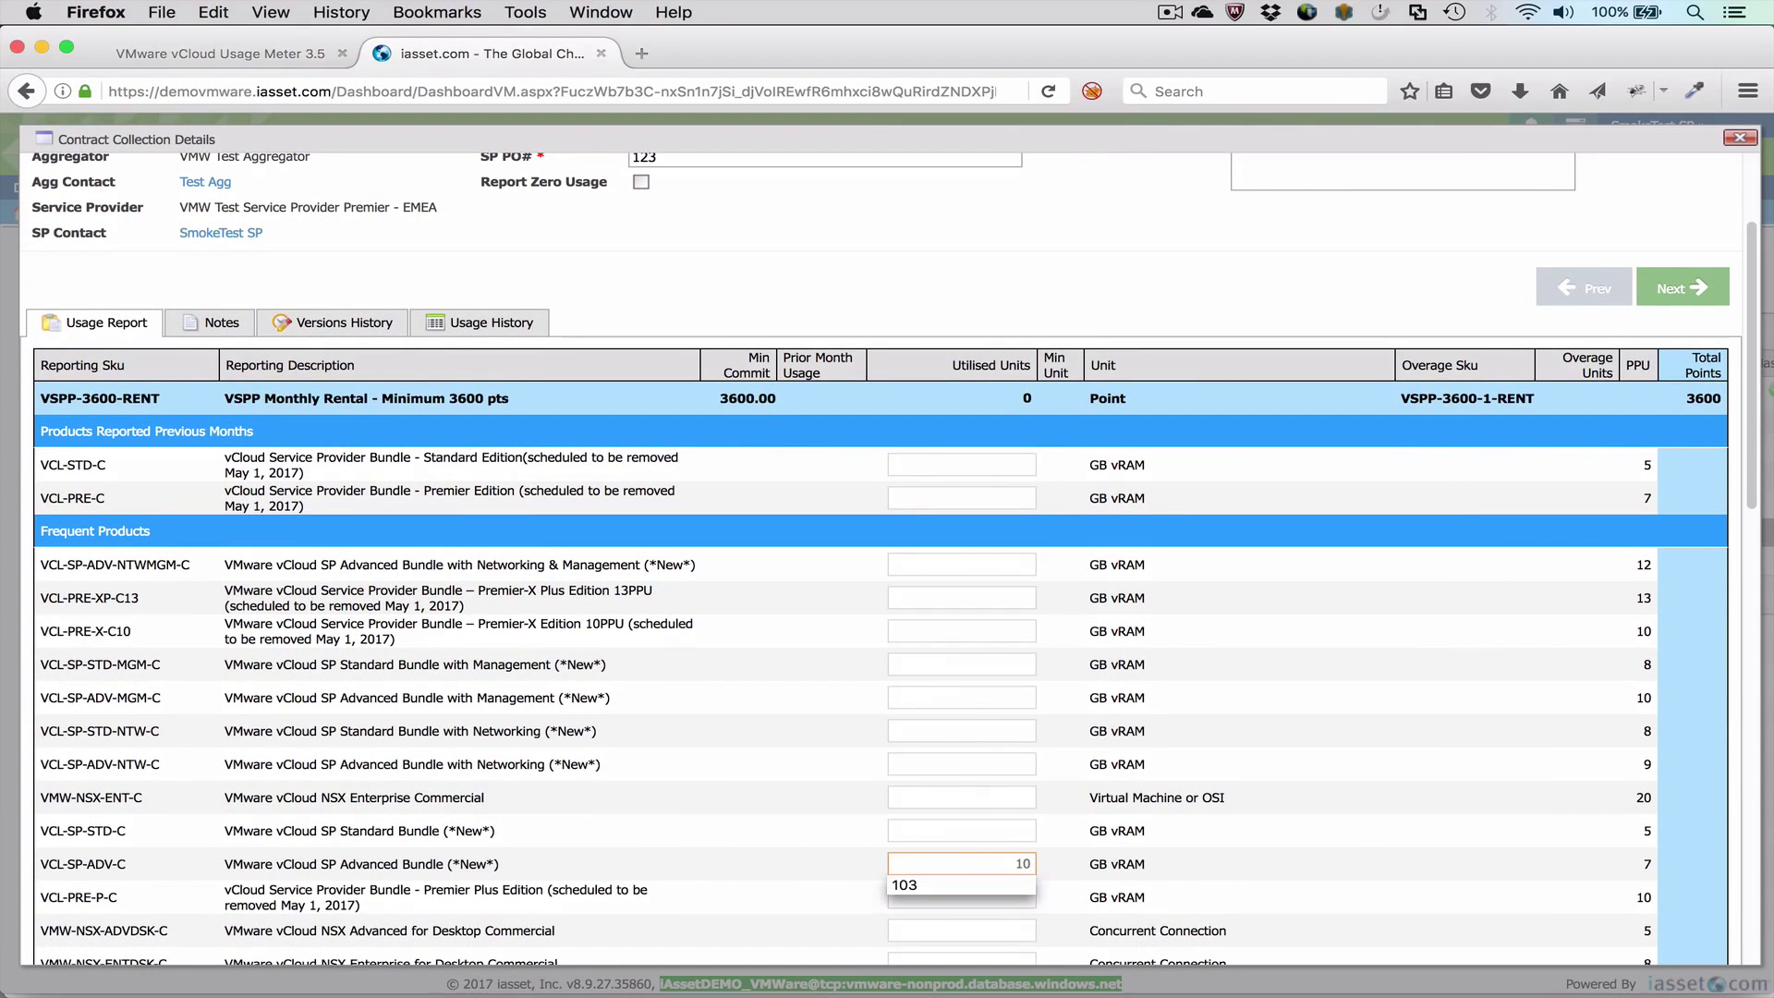
type("3")
left_click(1000, 828)
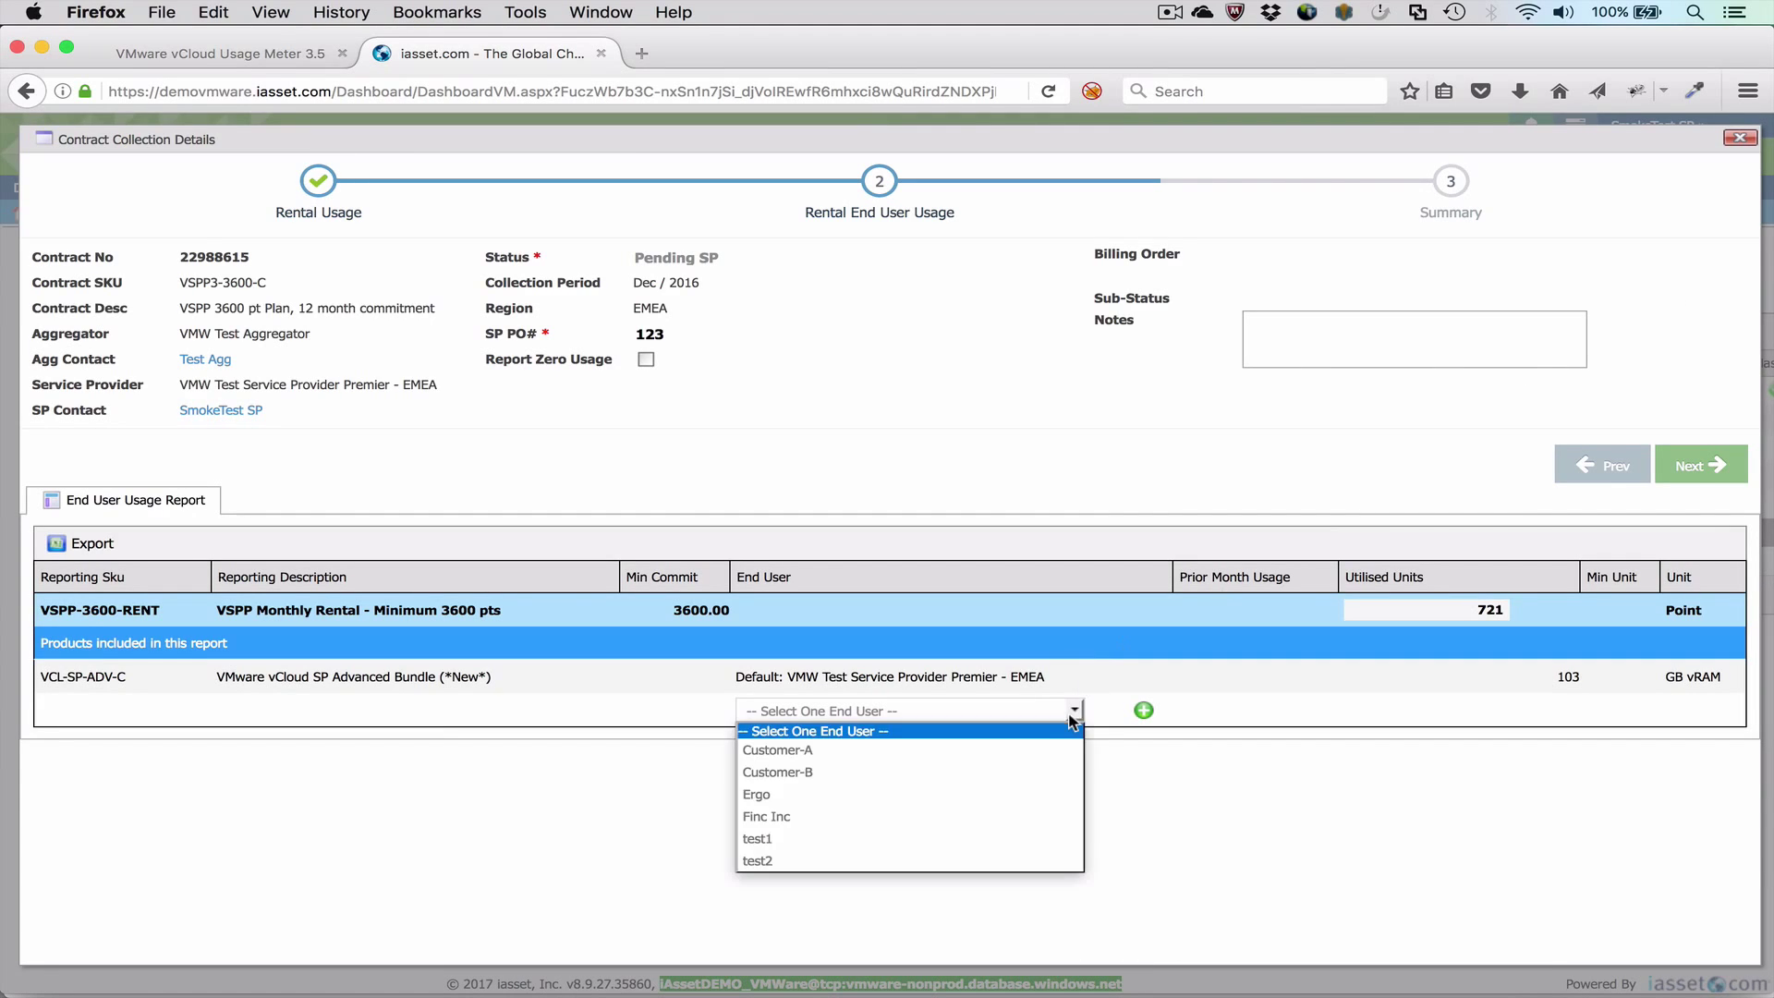
Step: Assign 47 Advanced Bundle units to Customer-A and 23 units to Customer-B
left_click(1070, 752)
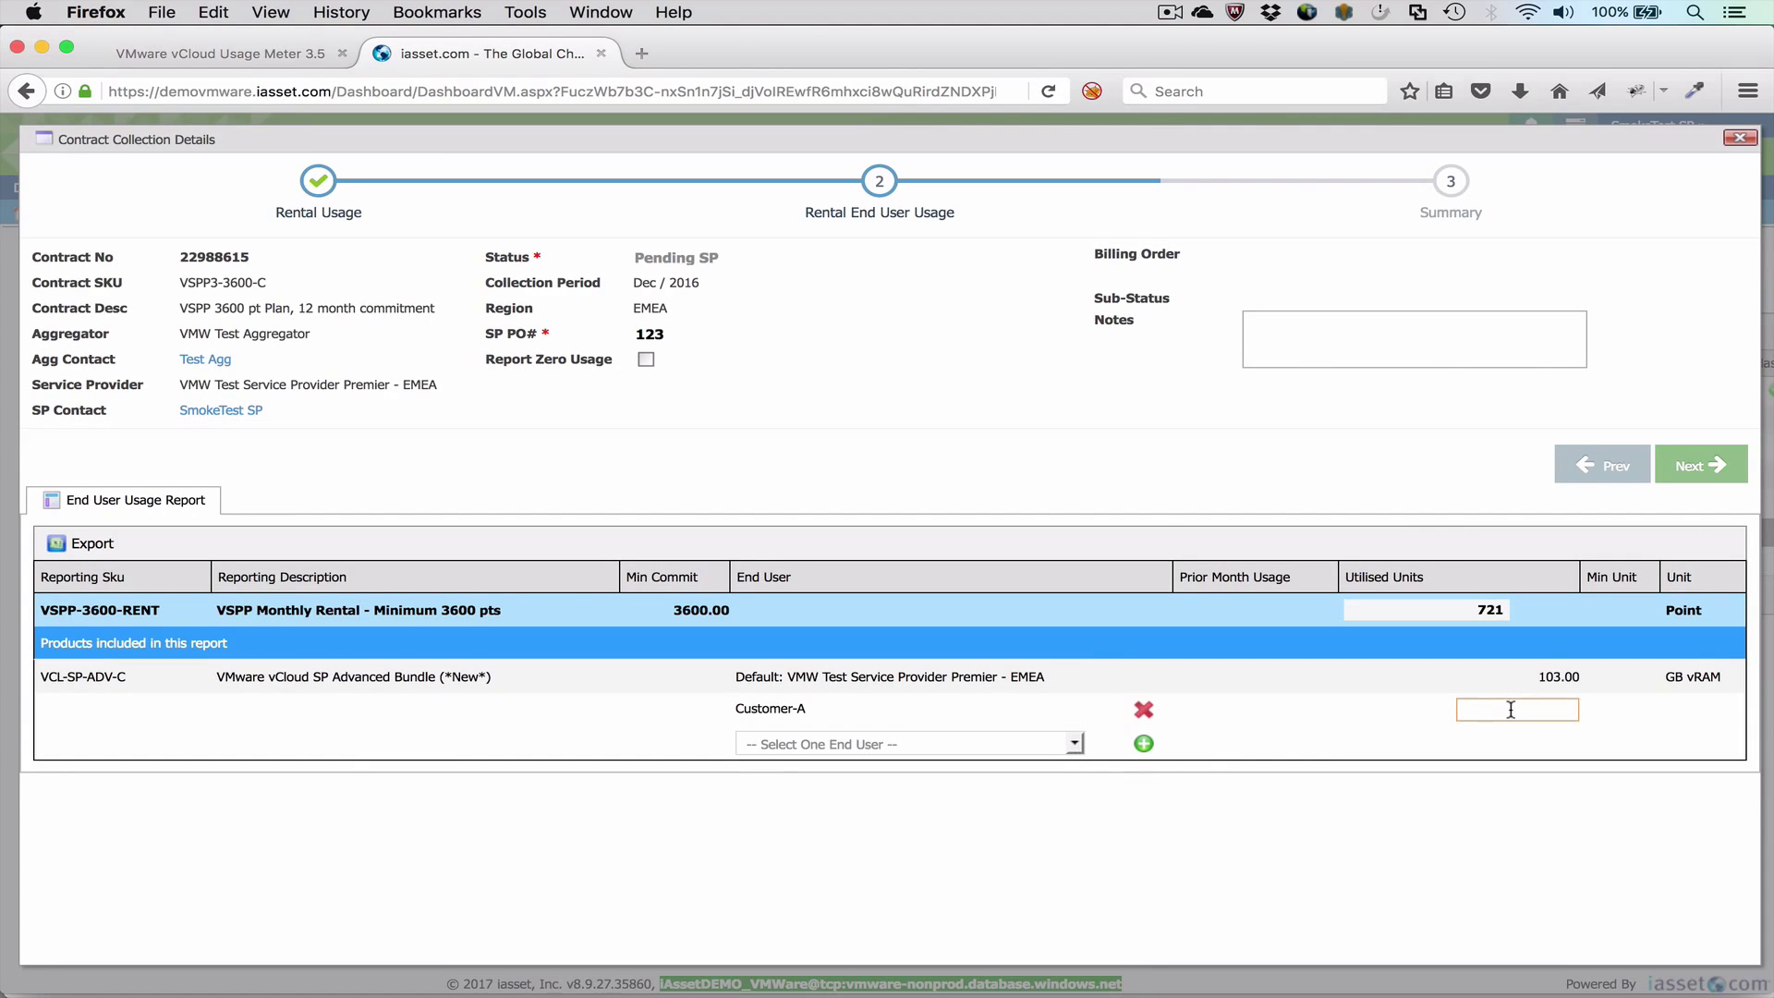
type("47")
left_click(1074, 744)
left_click(1033, 781)
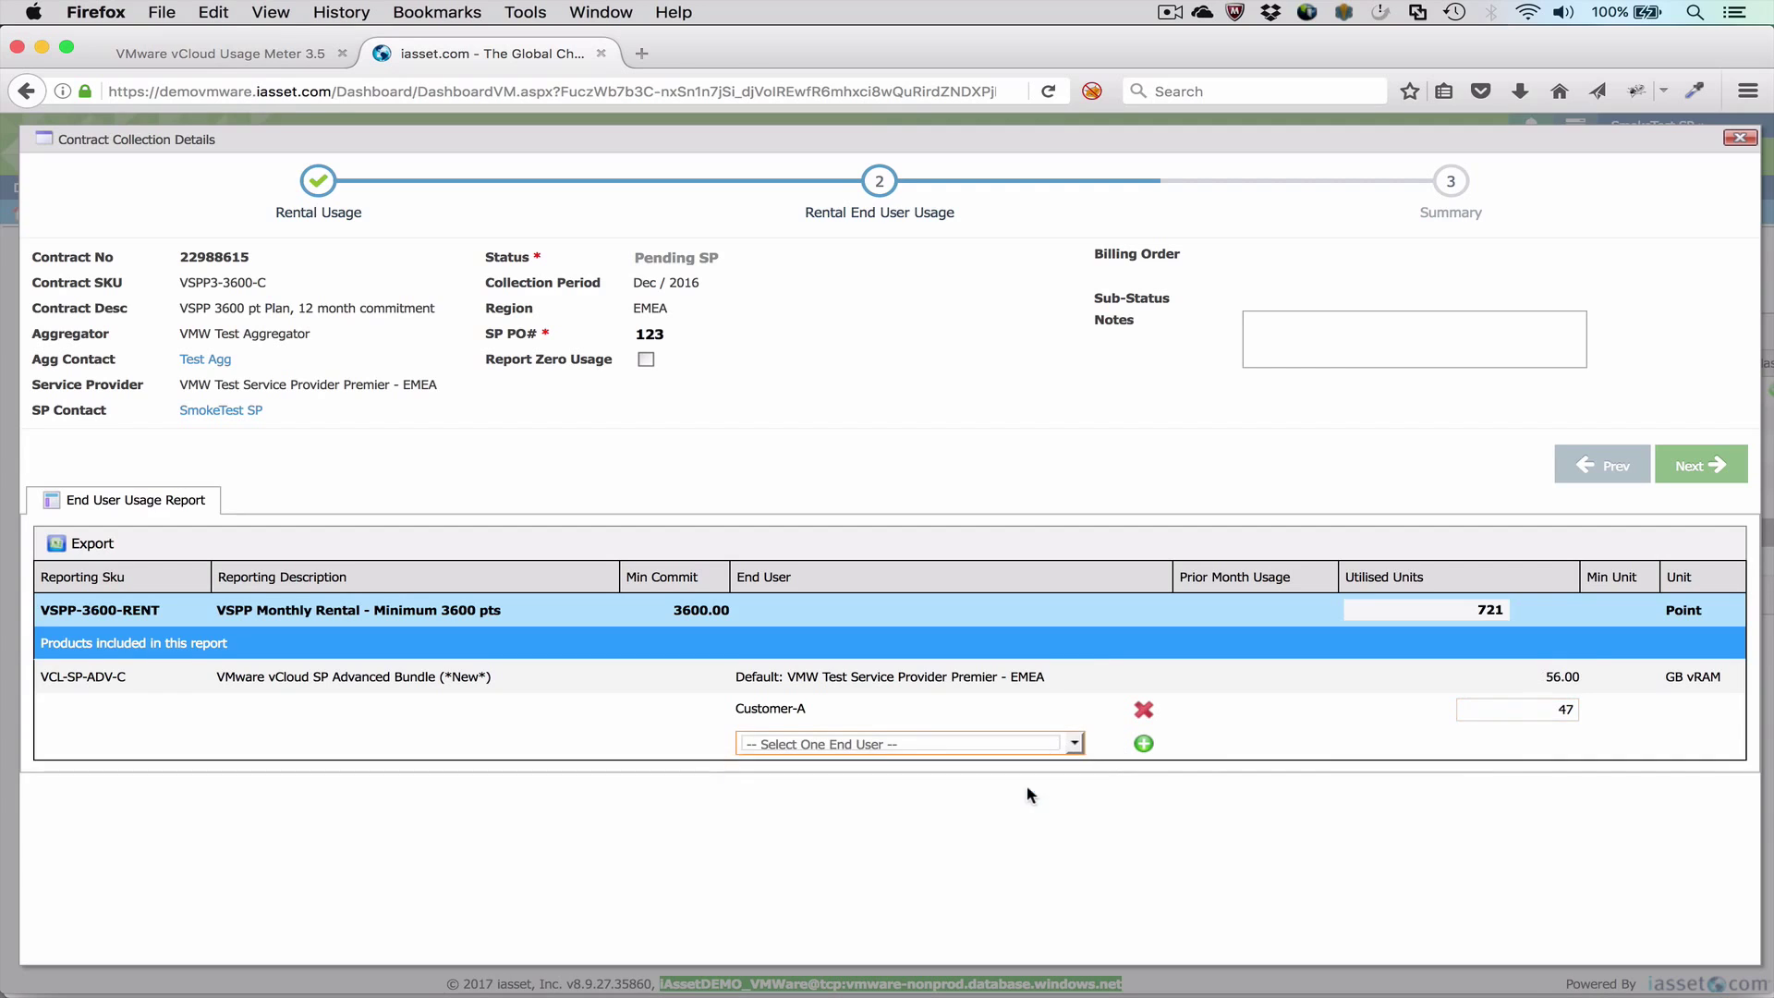
type("23")
Step: Create a new end user Customer-C in United States with postal code 94304
left_click(1075, 777)
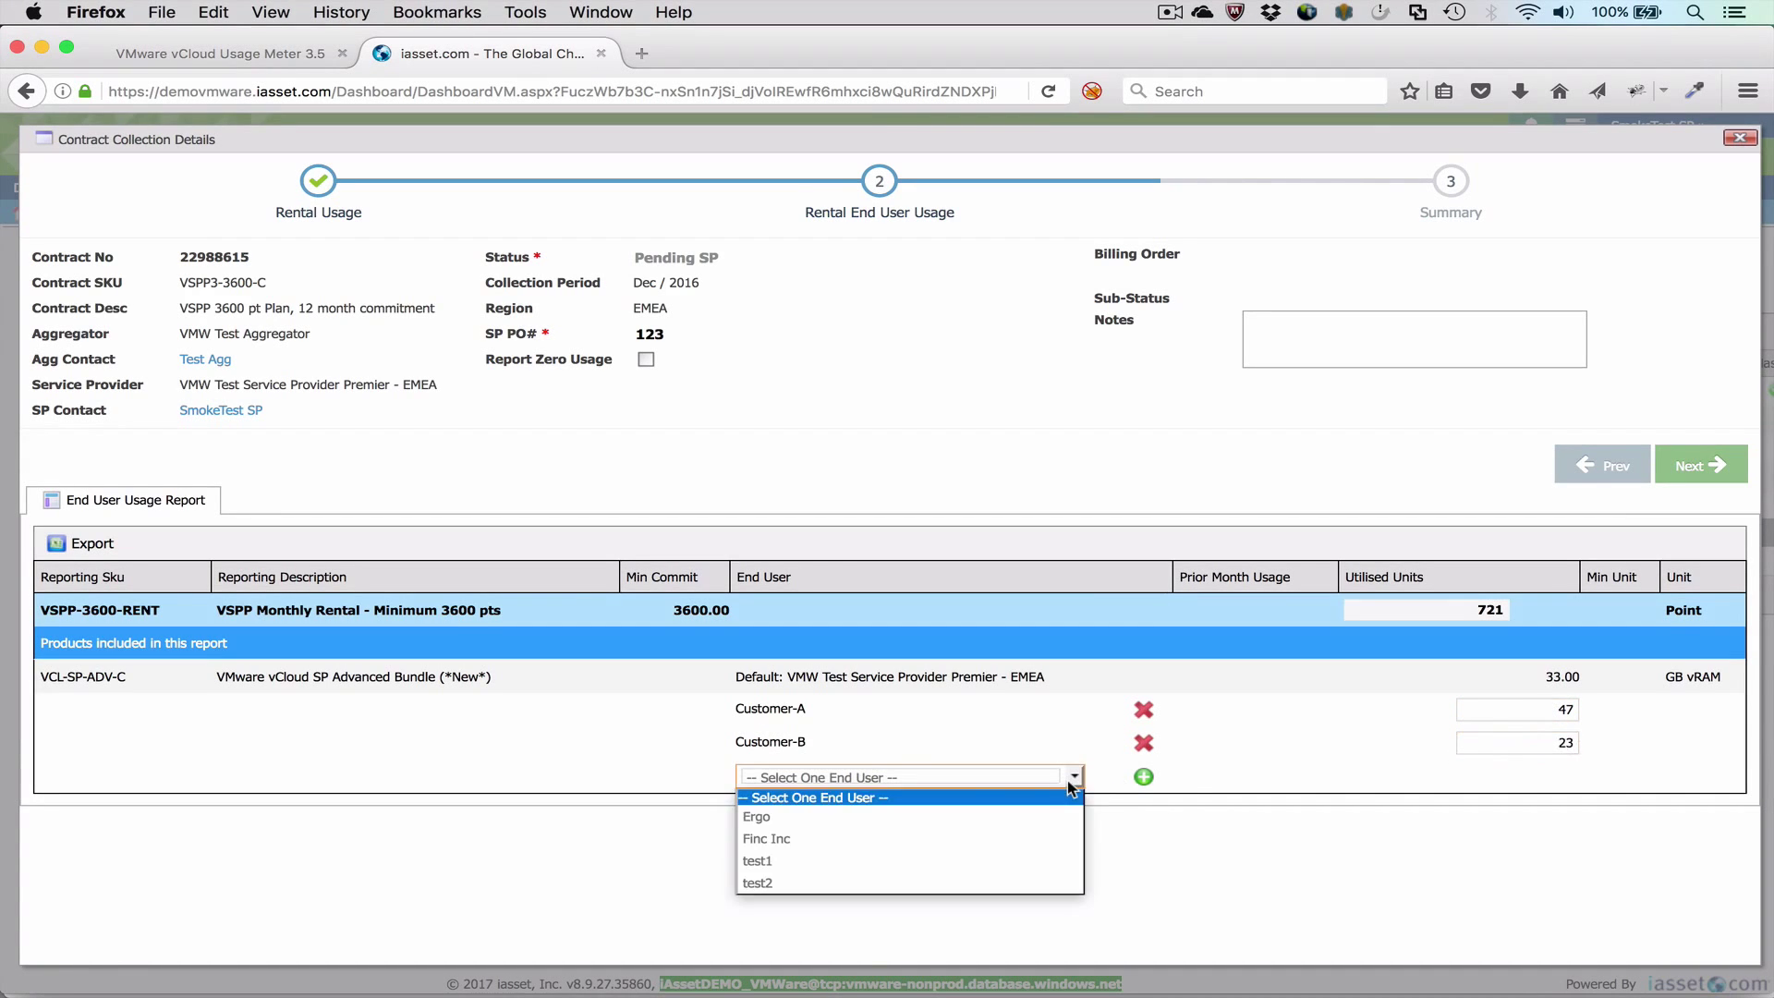
left_click(1074, 777)
left_click(1144, 777)
left_click(654, 352)
type("Customer-C")
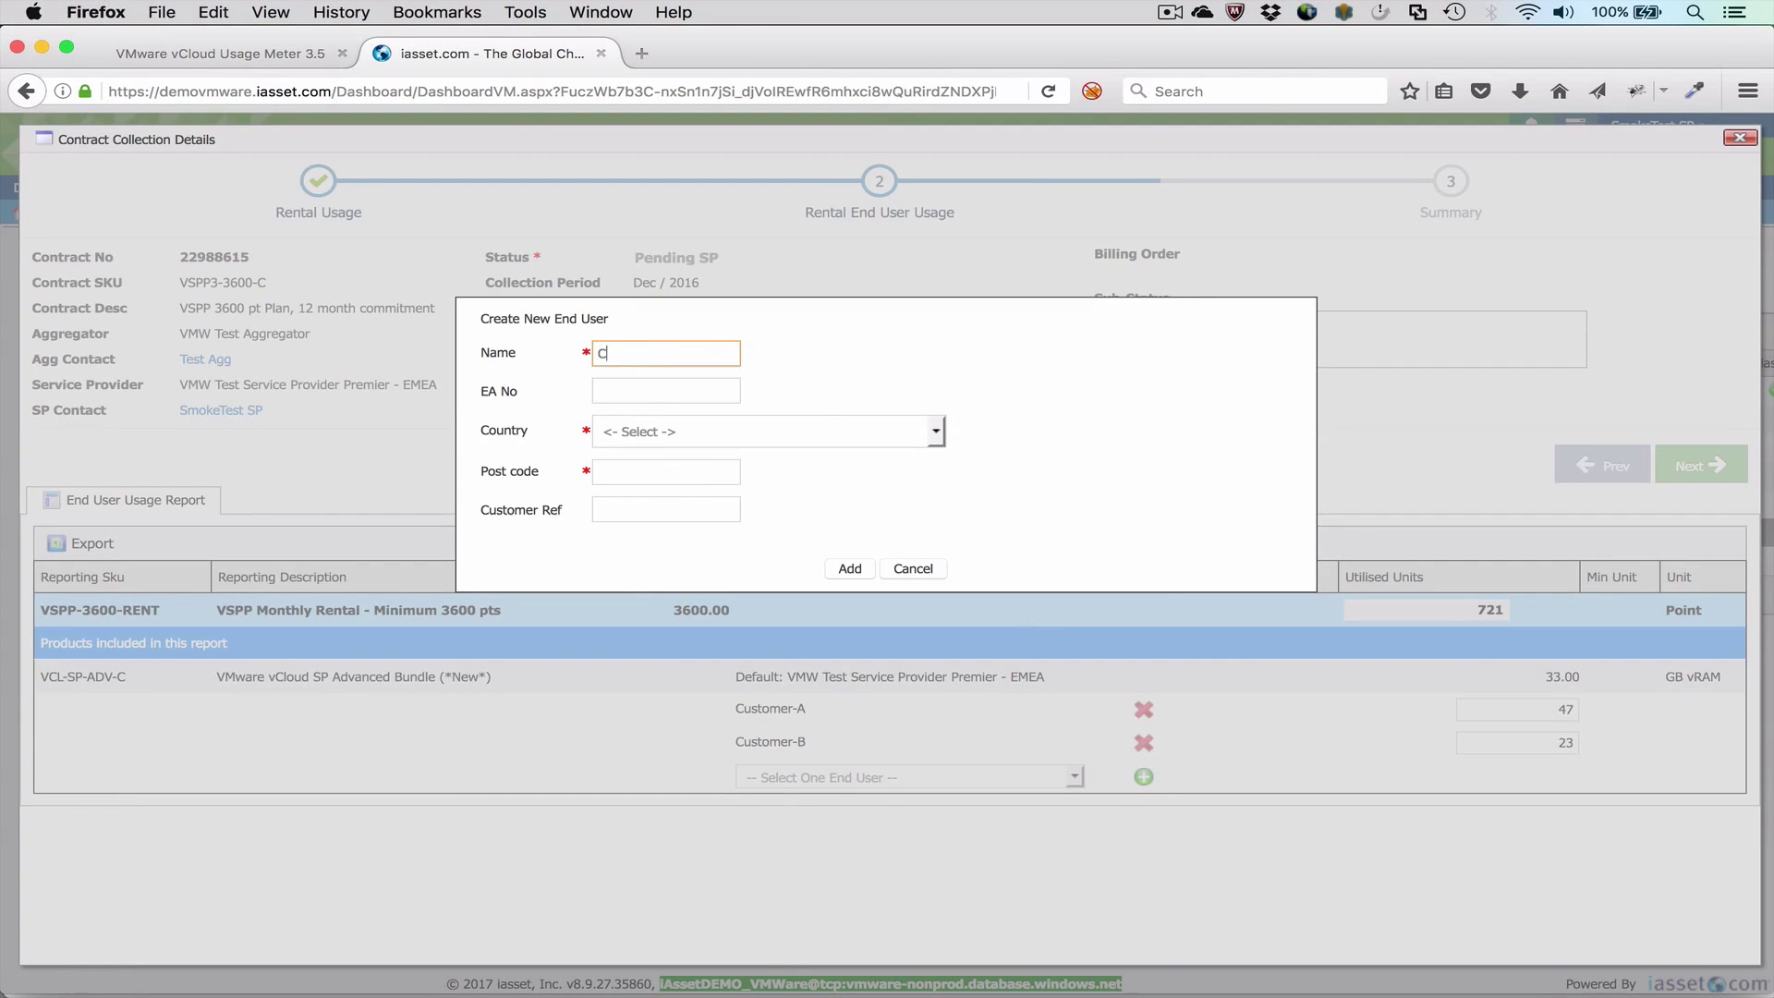
key("Tab")
key("Tab")
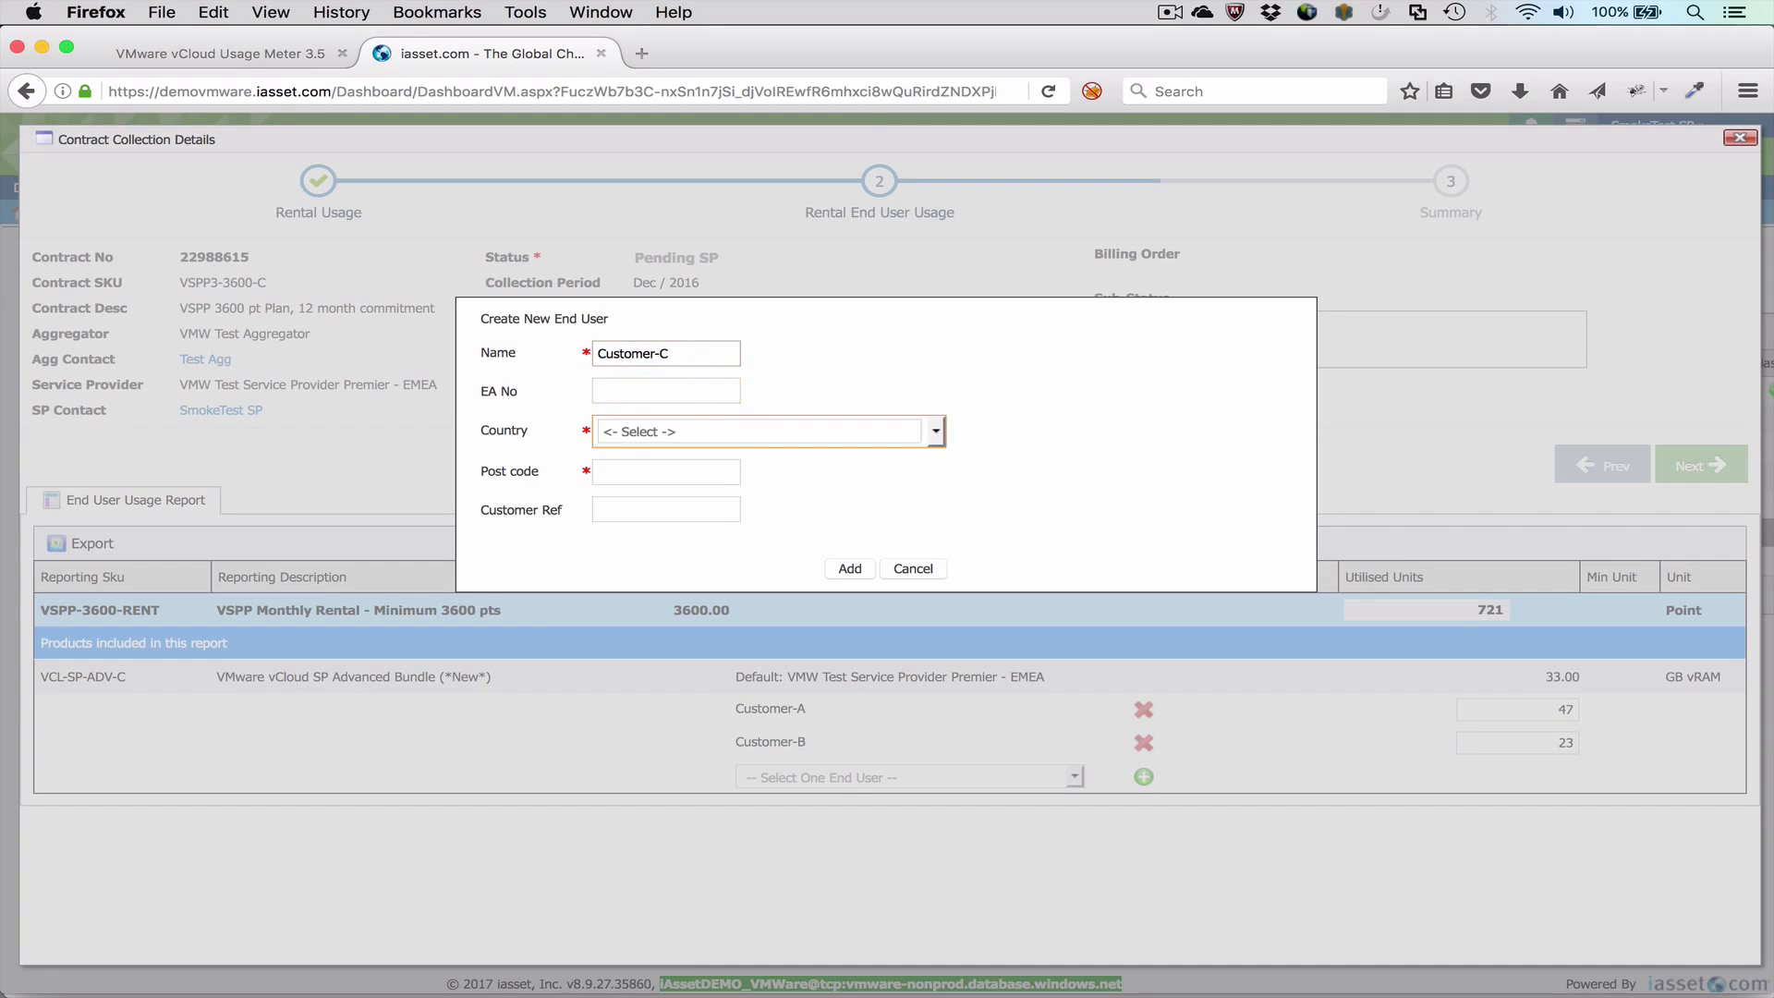
type("United States")
key("Tab")
type("94304")
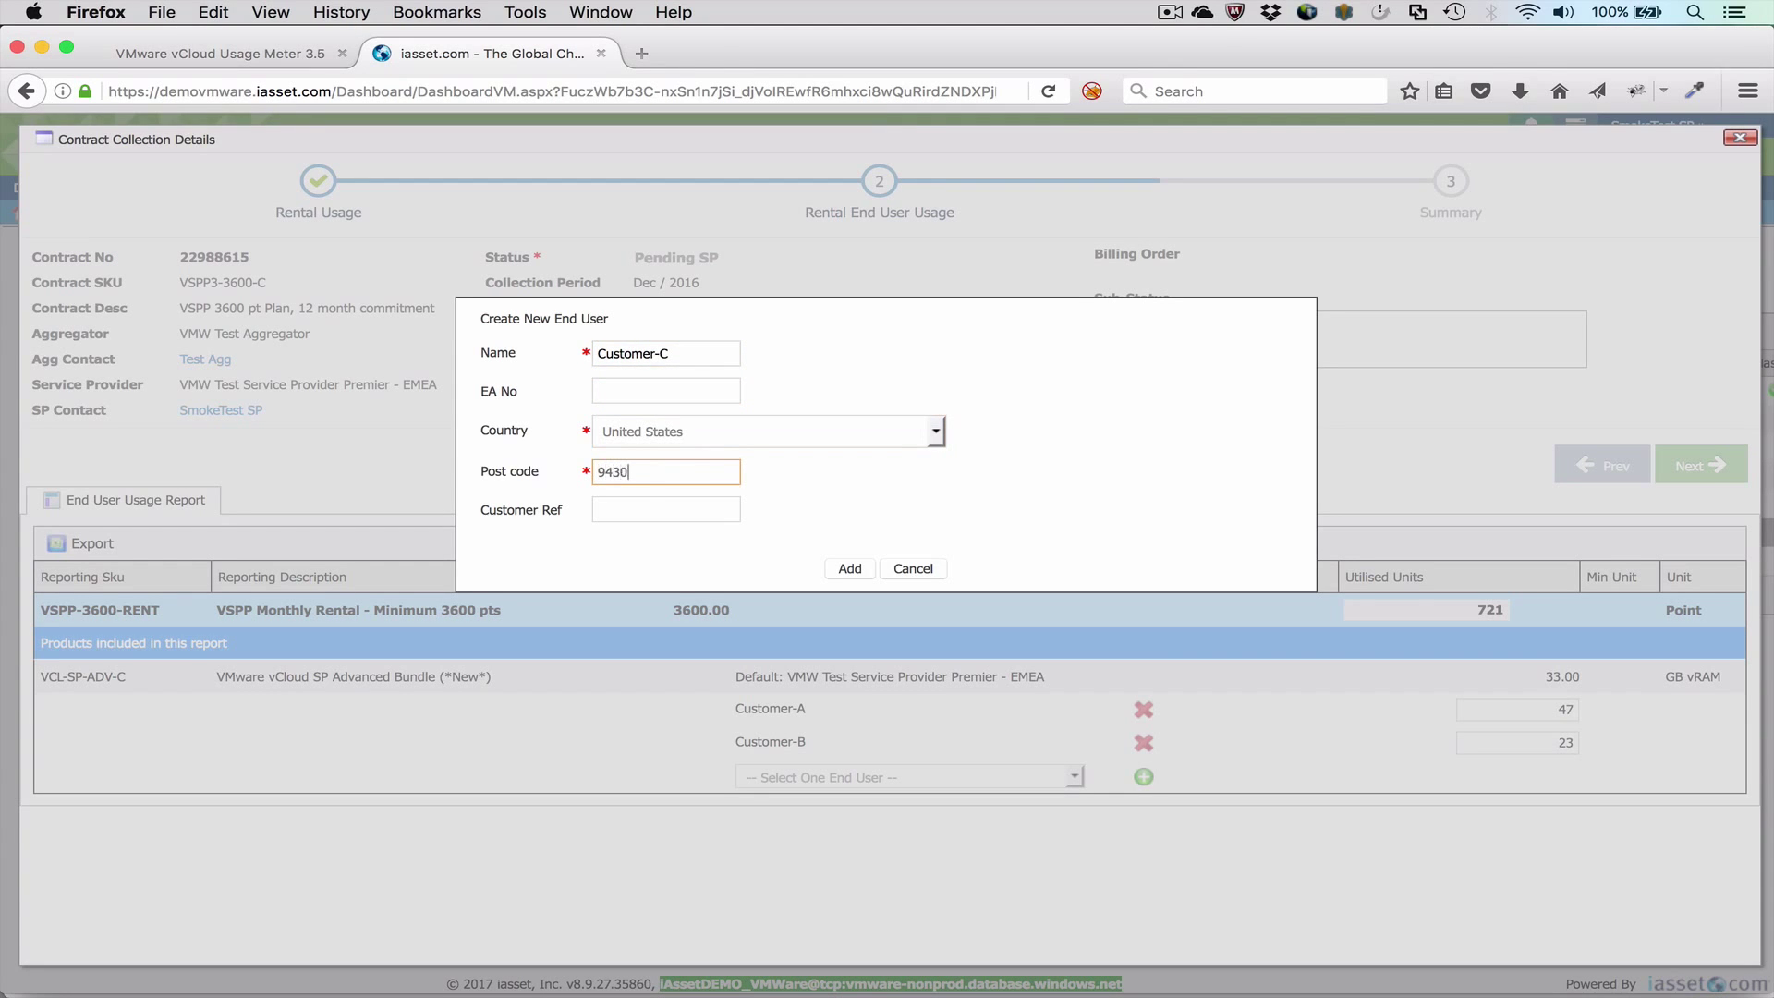
left_click(850, 569)
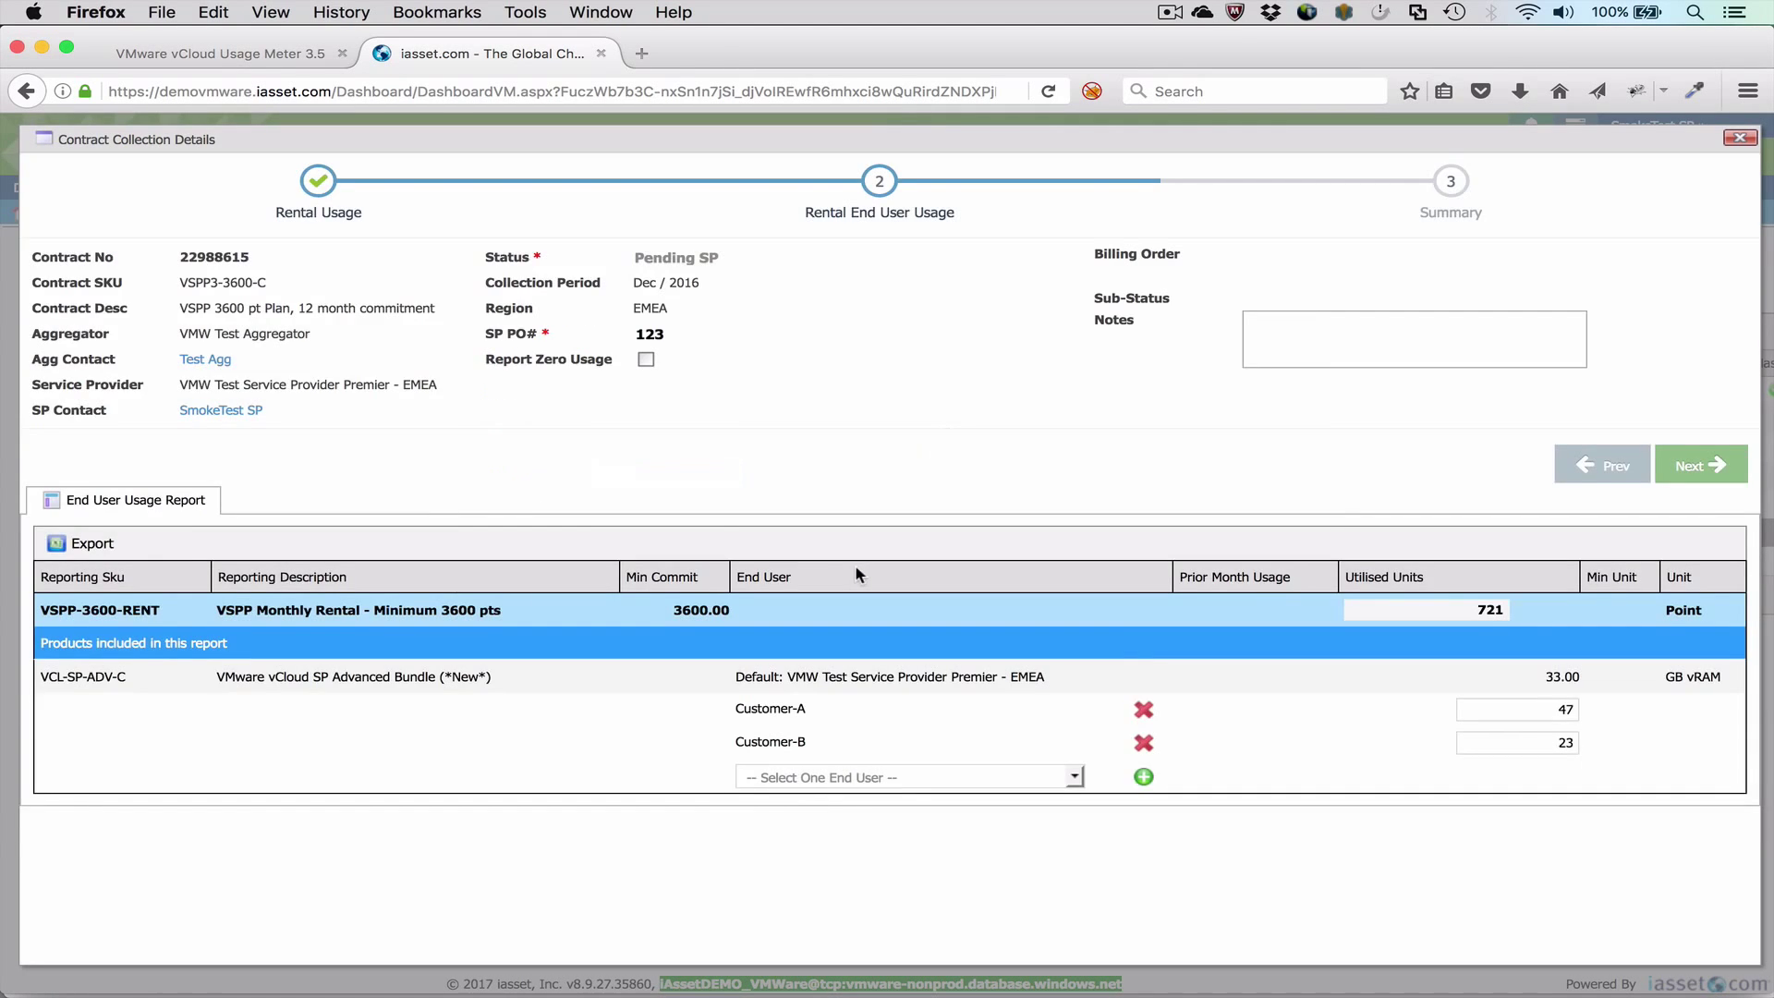
Step: Assign 23 units to Customer-C and advance to the Summary step
left_click(1561, 777)
type("23")
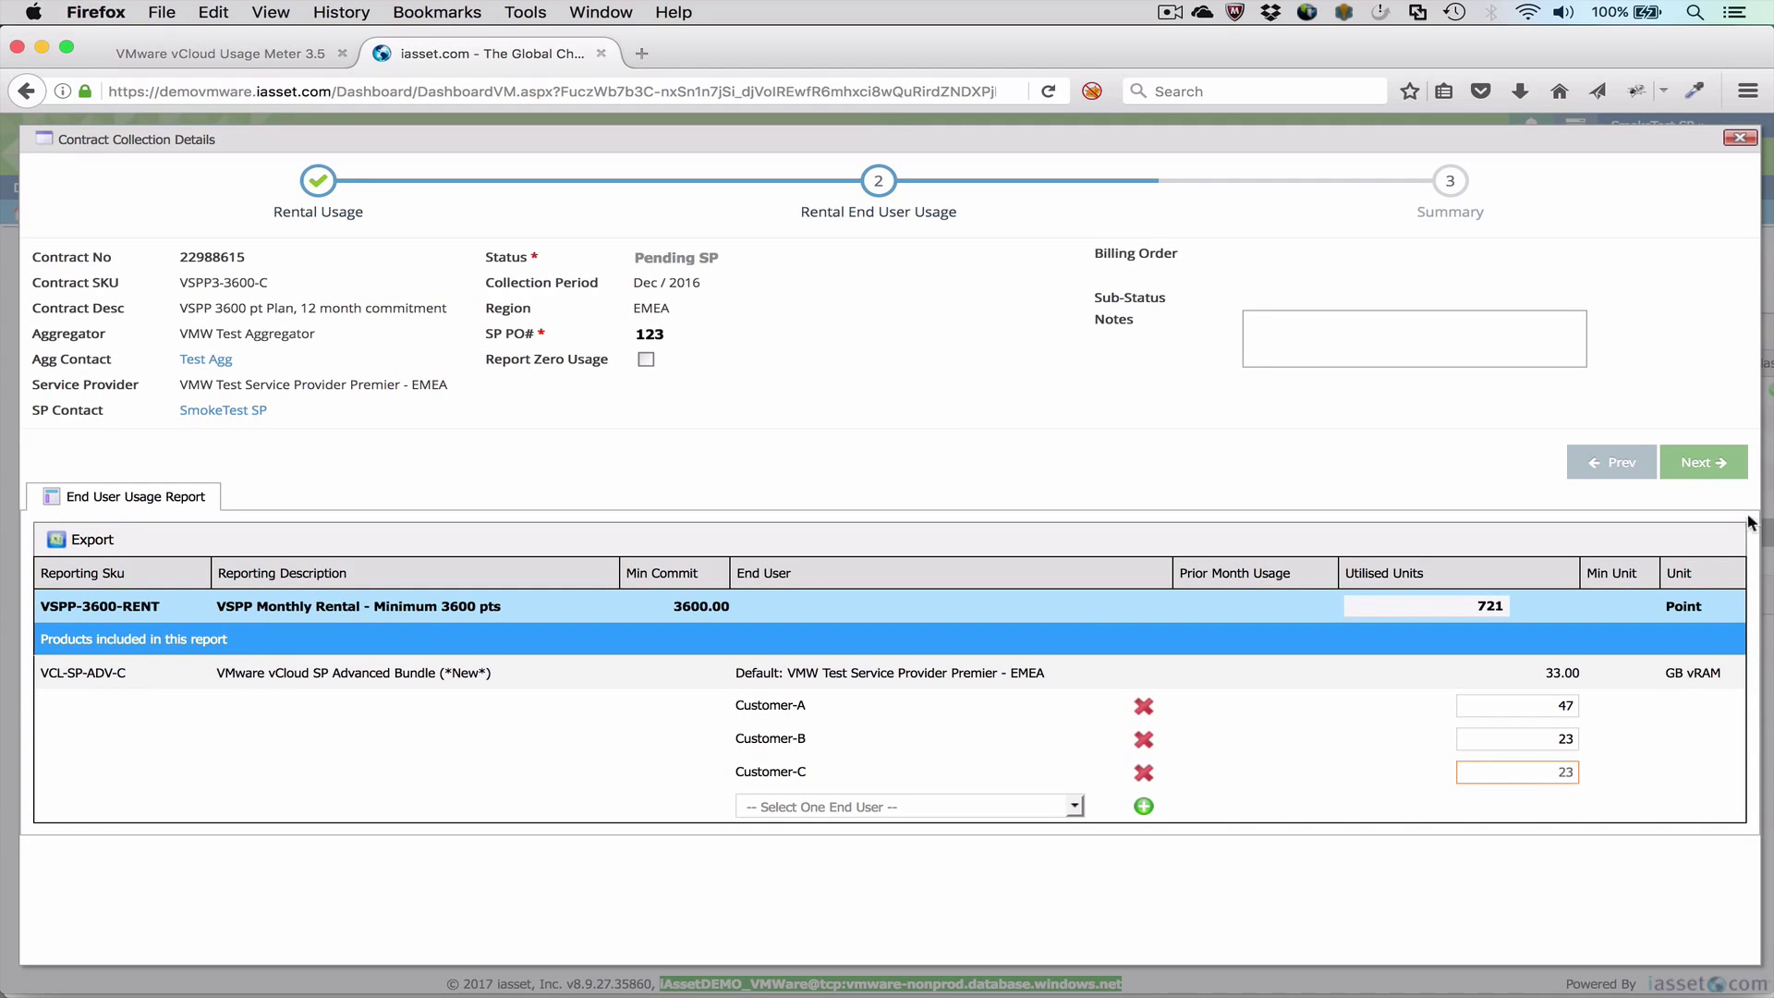
left_click(1714, 465)
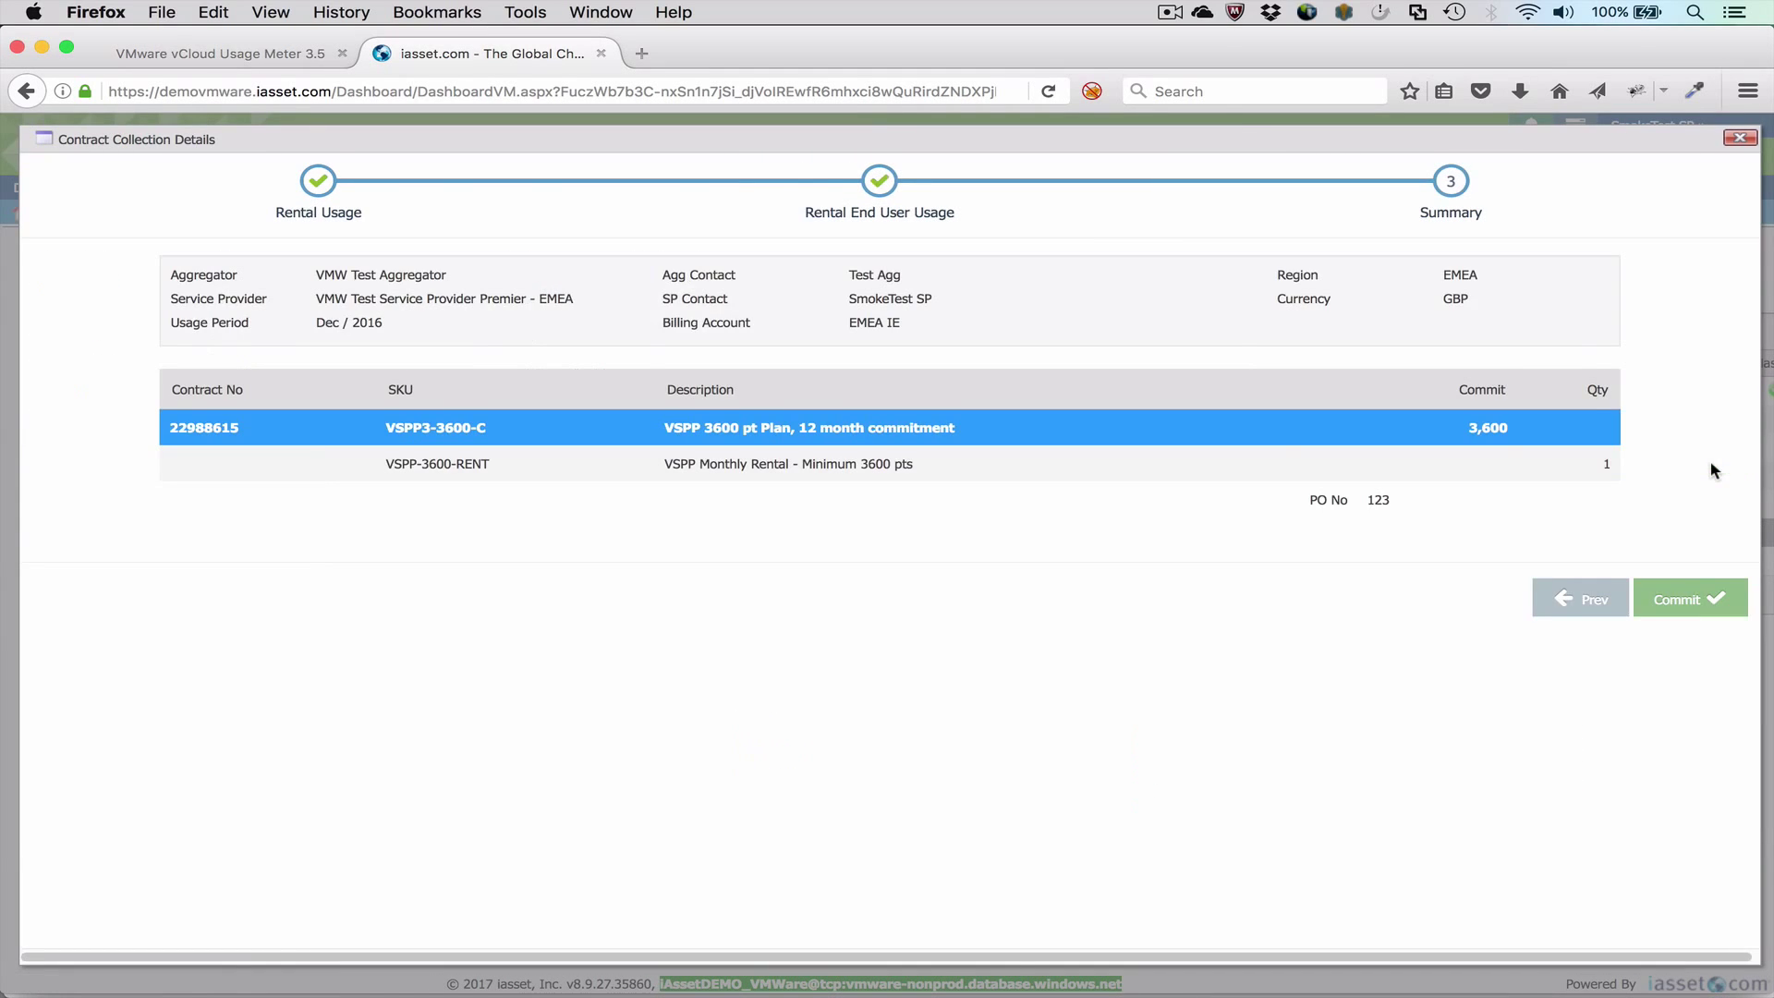